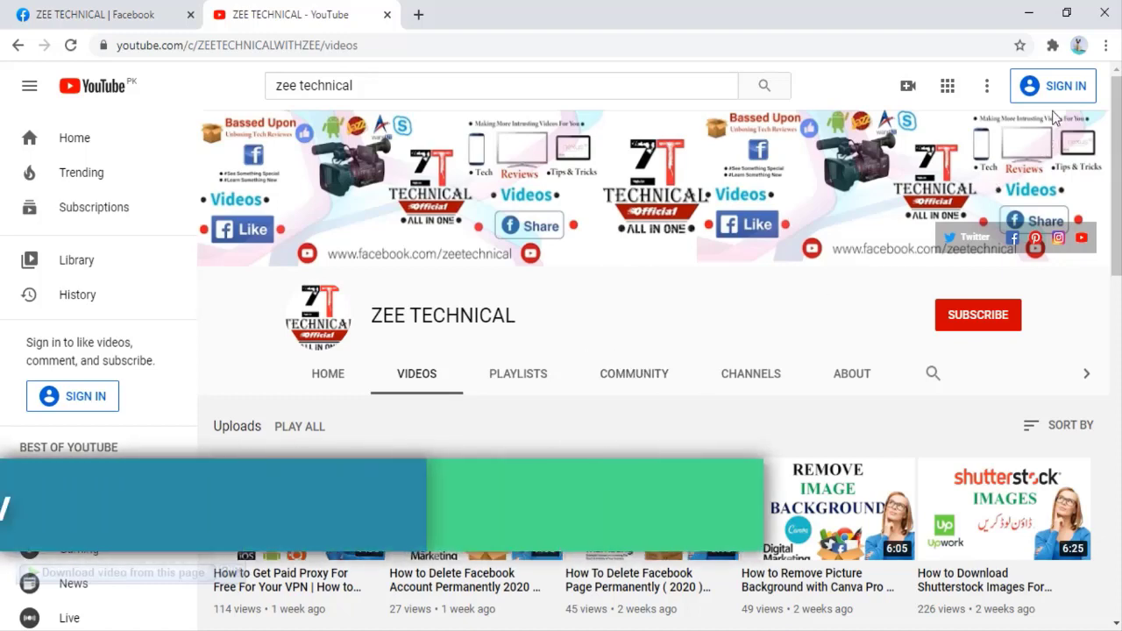
Step: Open Chrome's main menu over the ZEE TECHNICAL channel's Videos page
click(1104, 45)
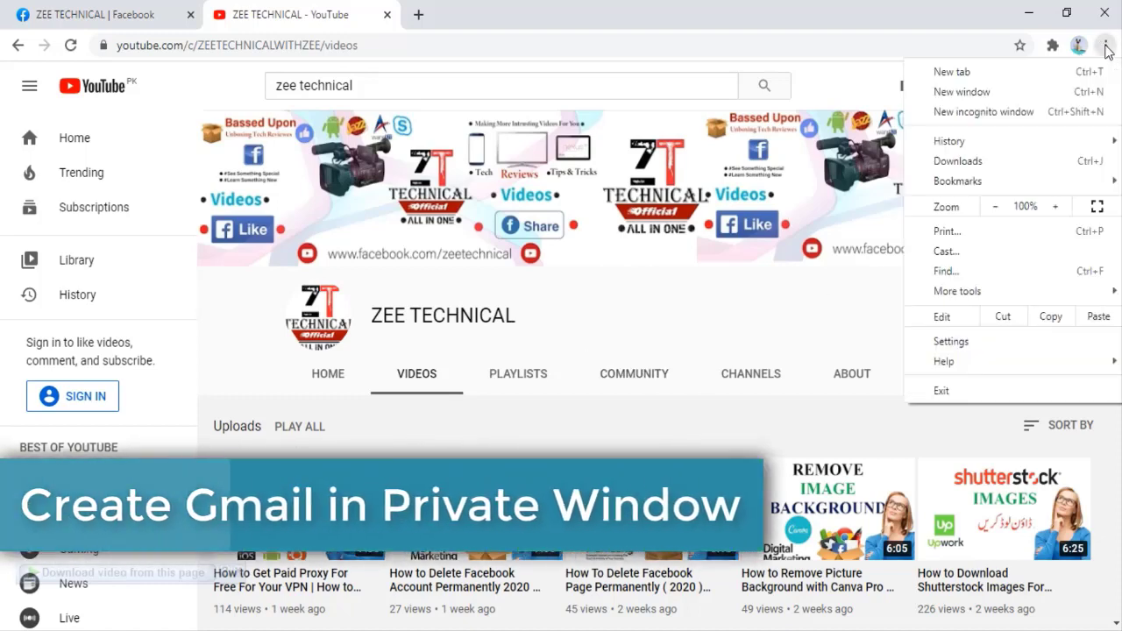
Step: Open one private incognito window and close the extra one
click(952, 117)
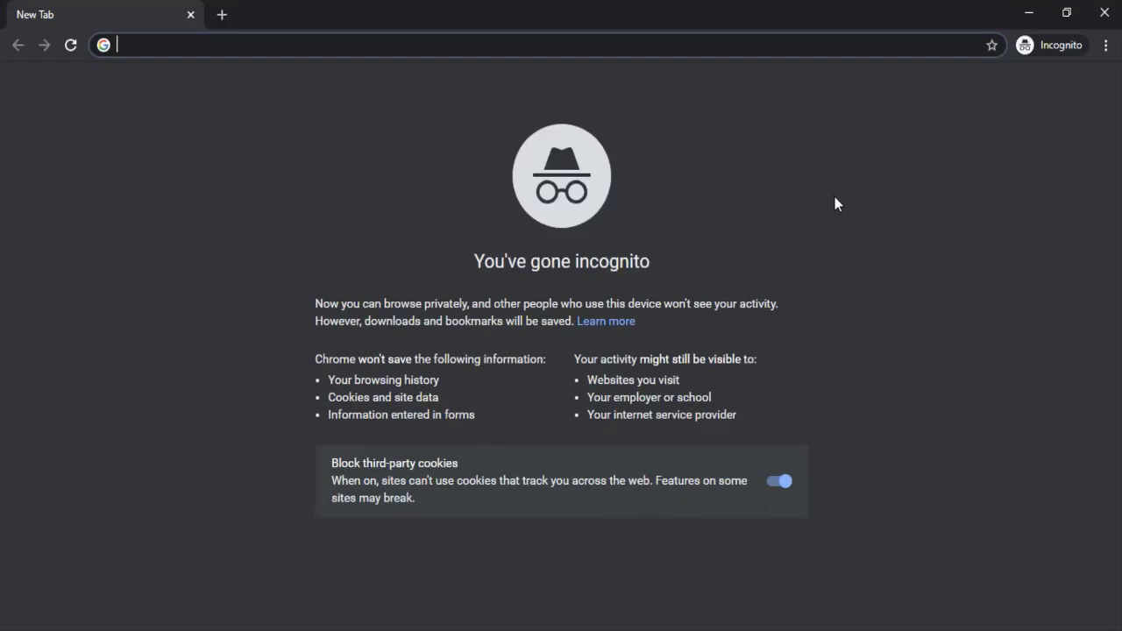
key(ctrl+shift+n)
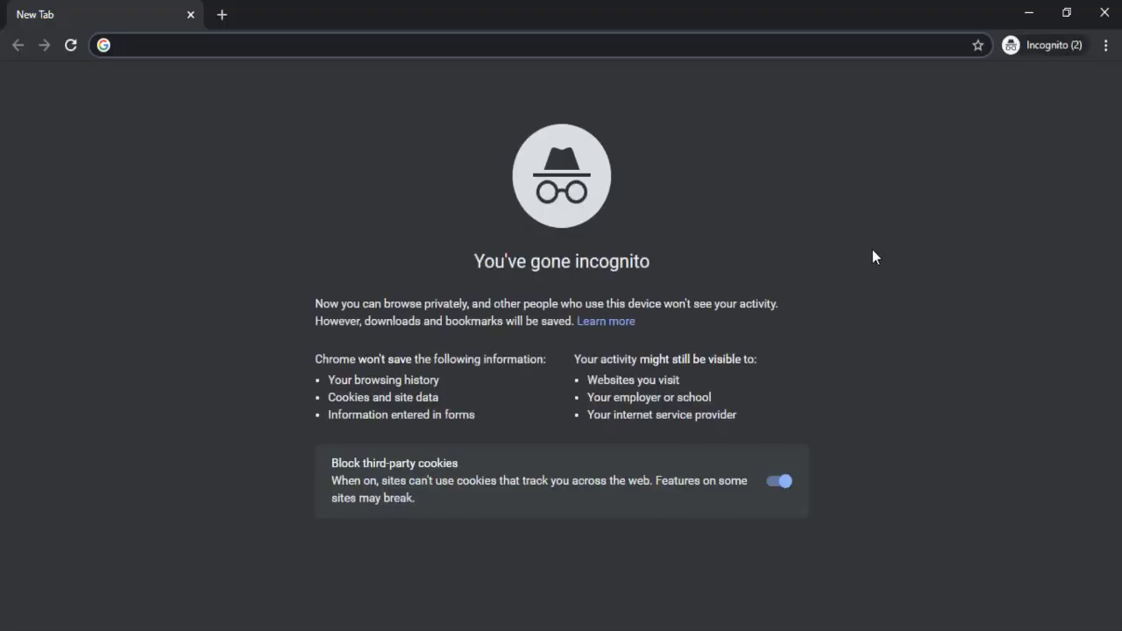
click(1104, 12)
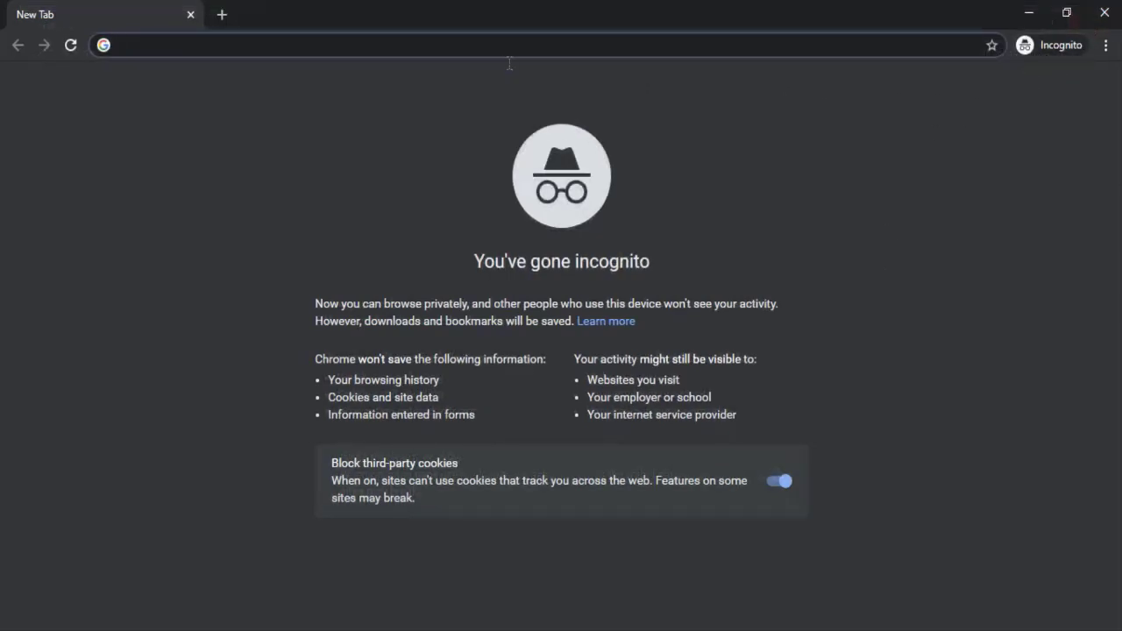
Step: Go to gmail.com and start creating a new Google account
text(gmail.com)
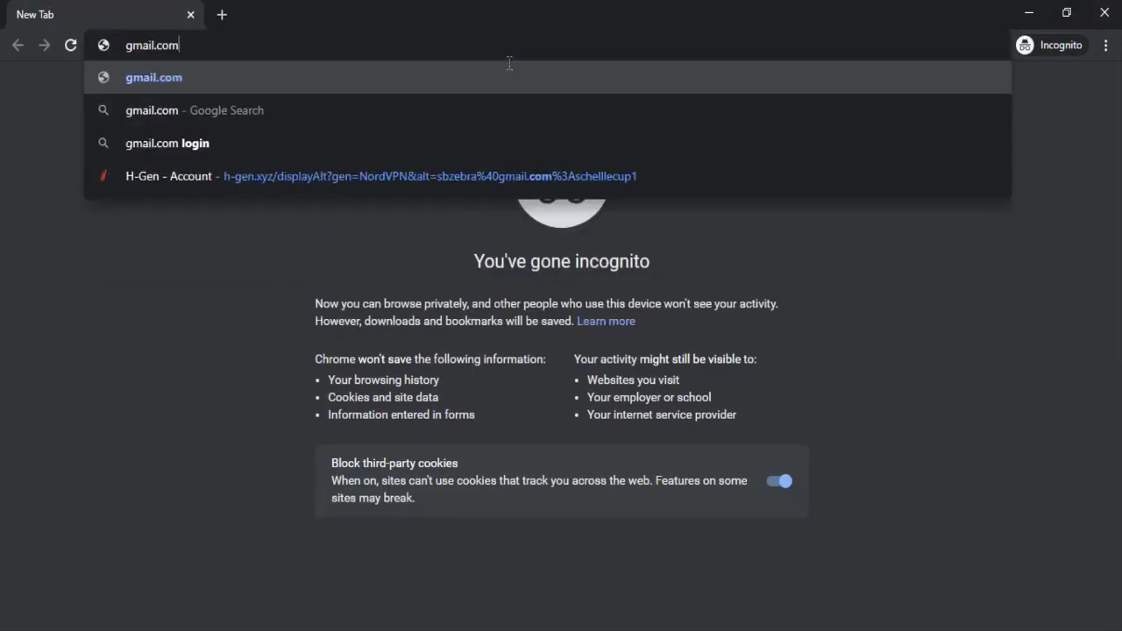
key(Return)
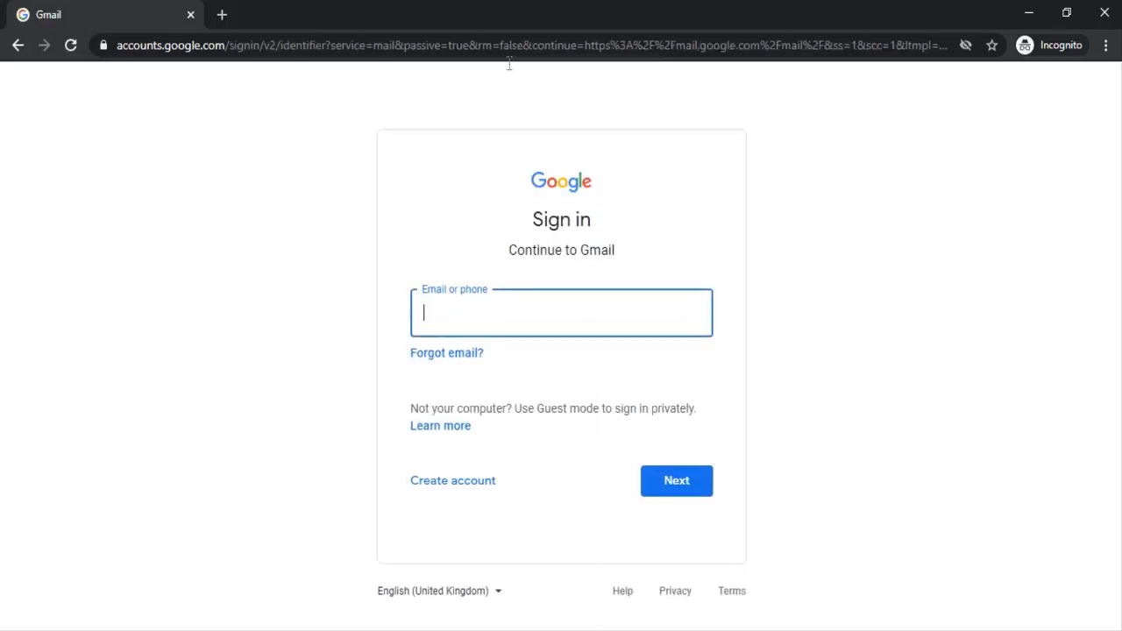
click(480, 483)
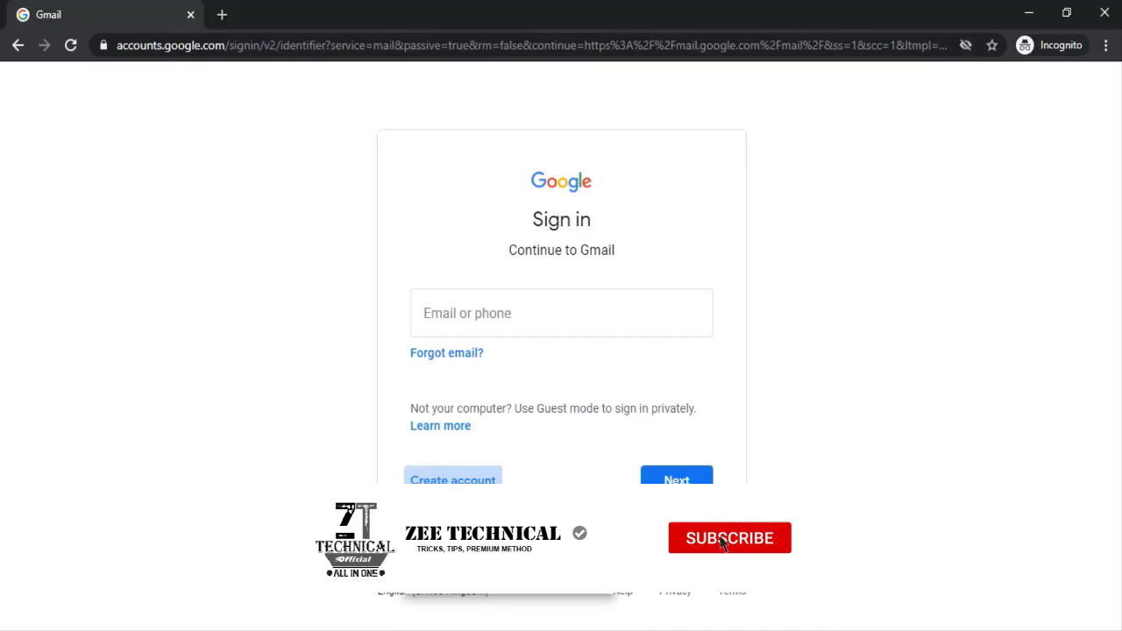
Step: Create a personal Google account with first name, last name, username and confirmed password
click(456, 525)
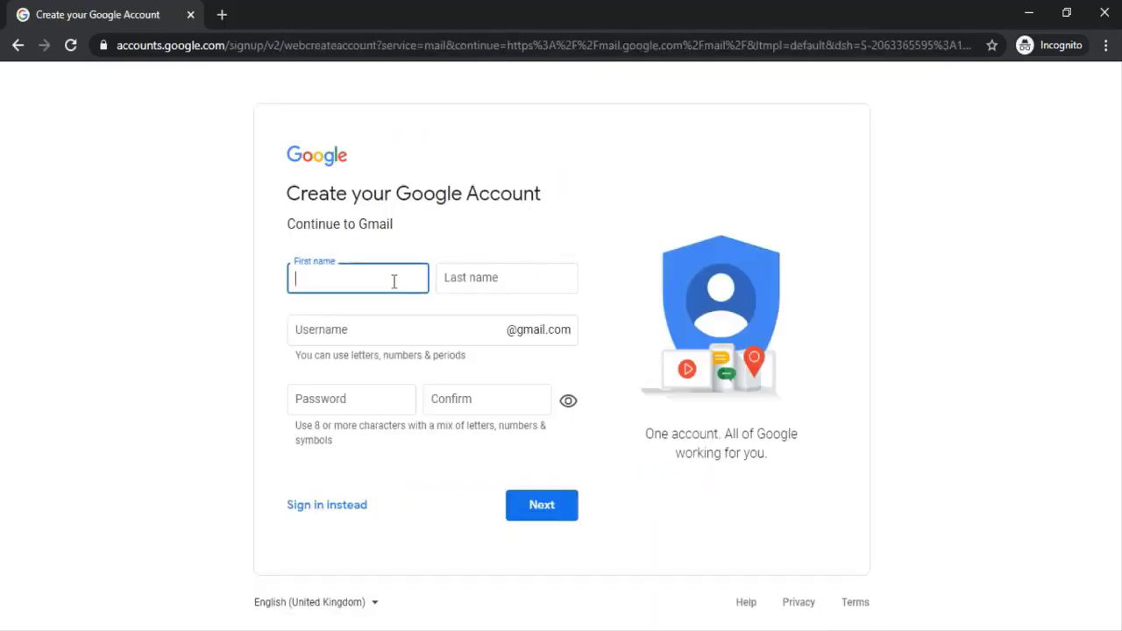
text(Muhammad)
key(Tab)
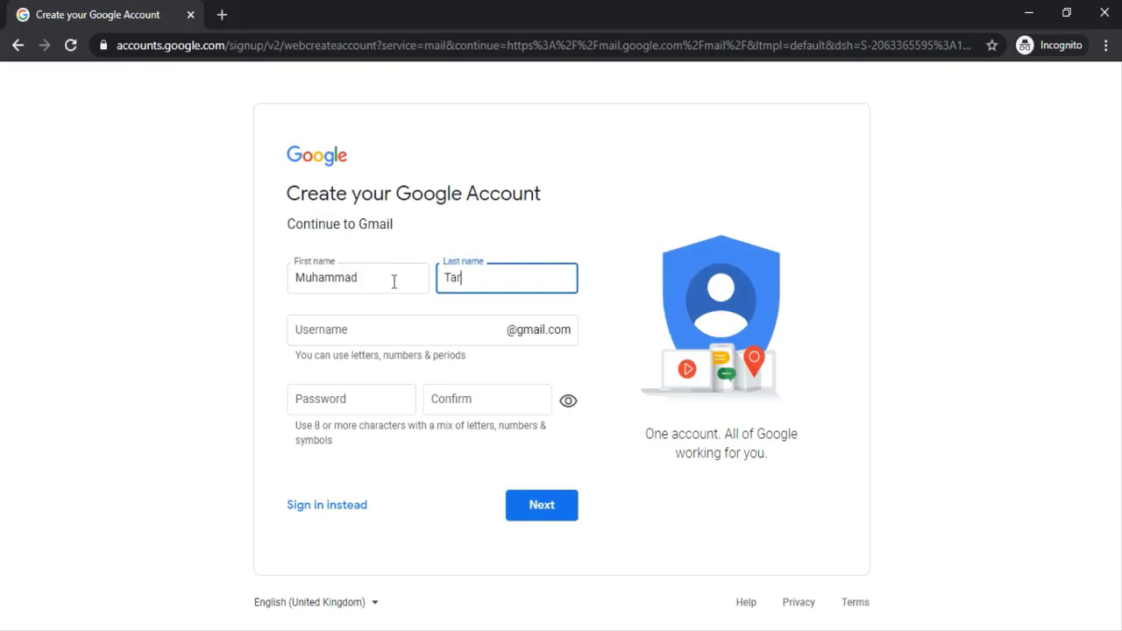
key(Tab)
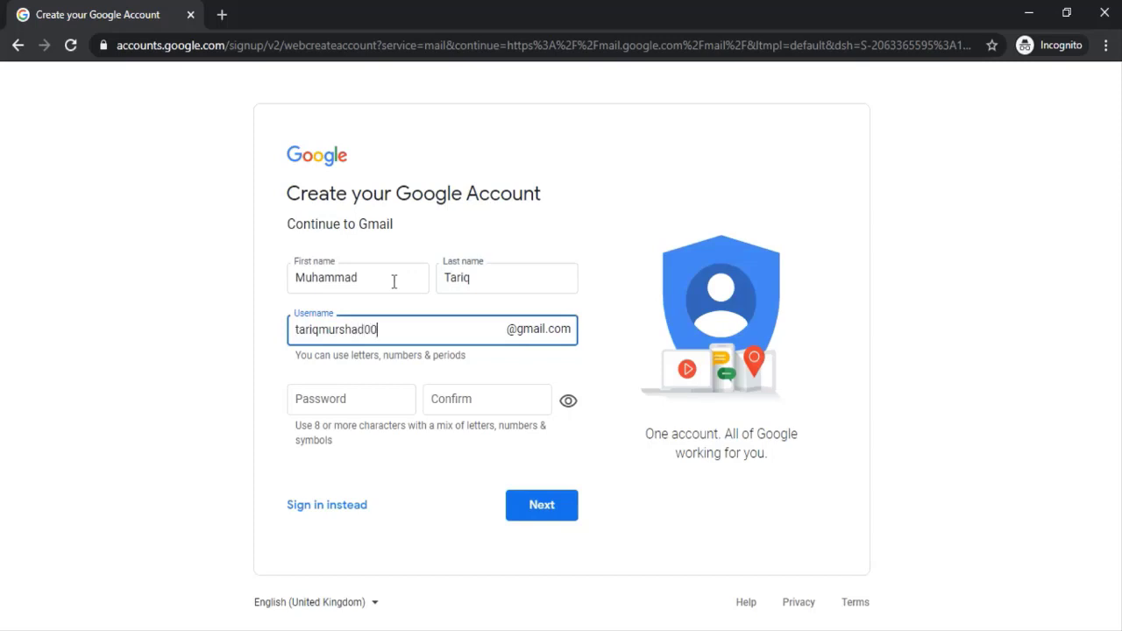
key(Tab)
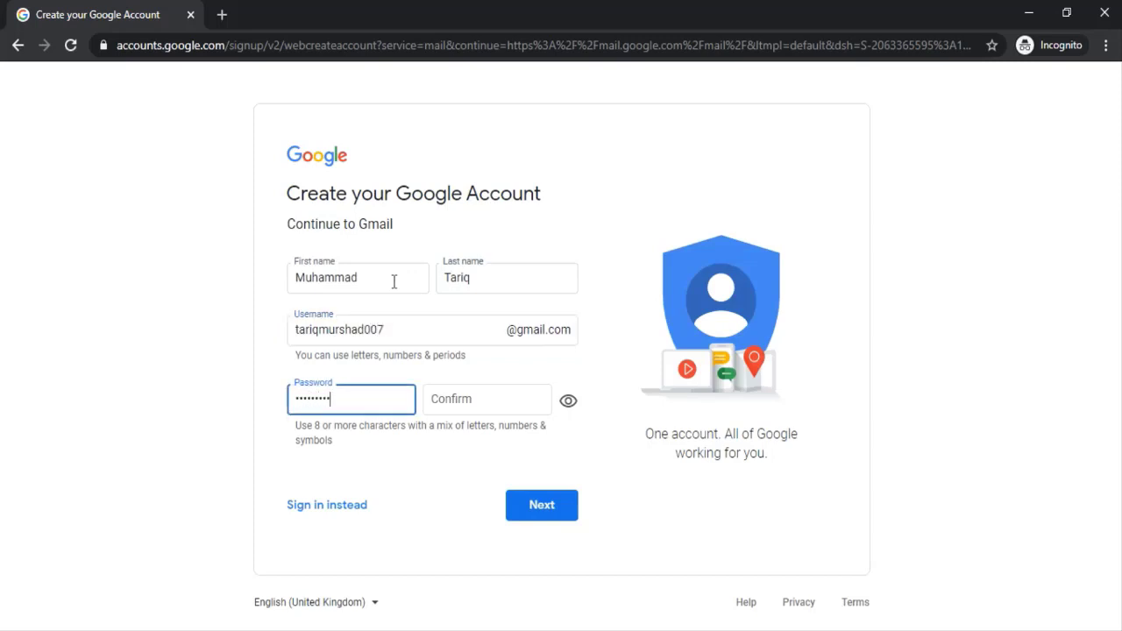
key(Tab)
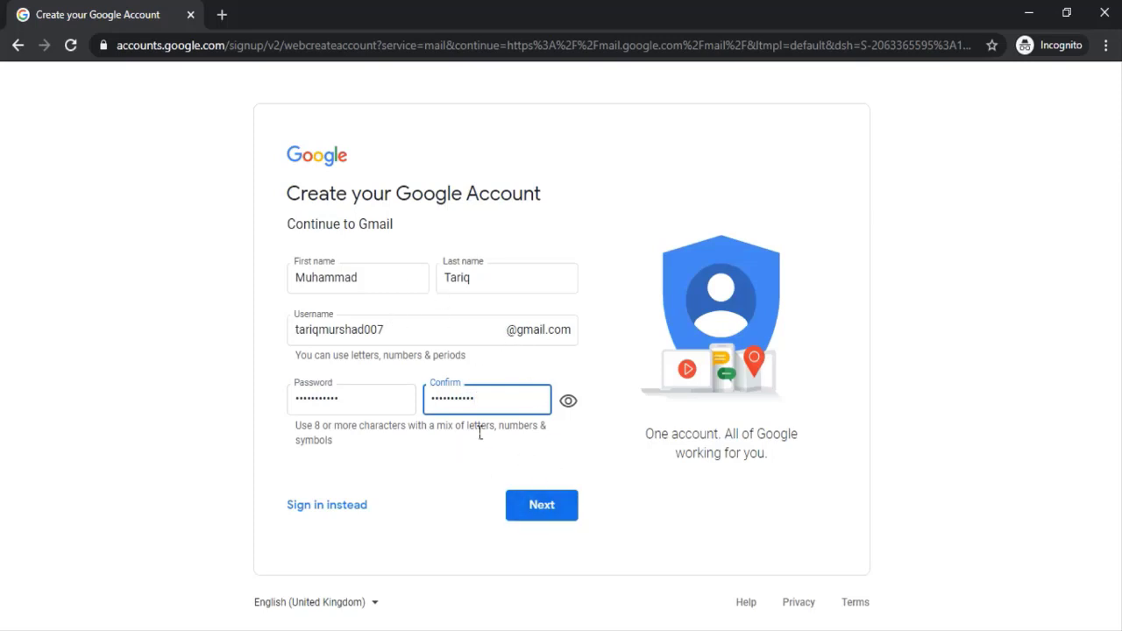
click(547, 508)
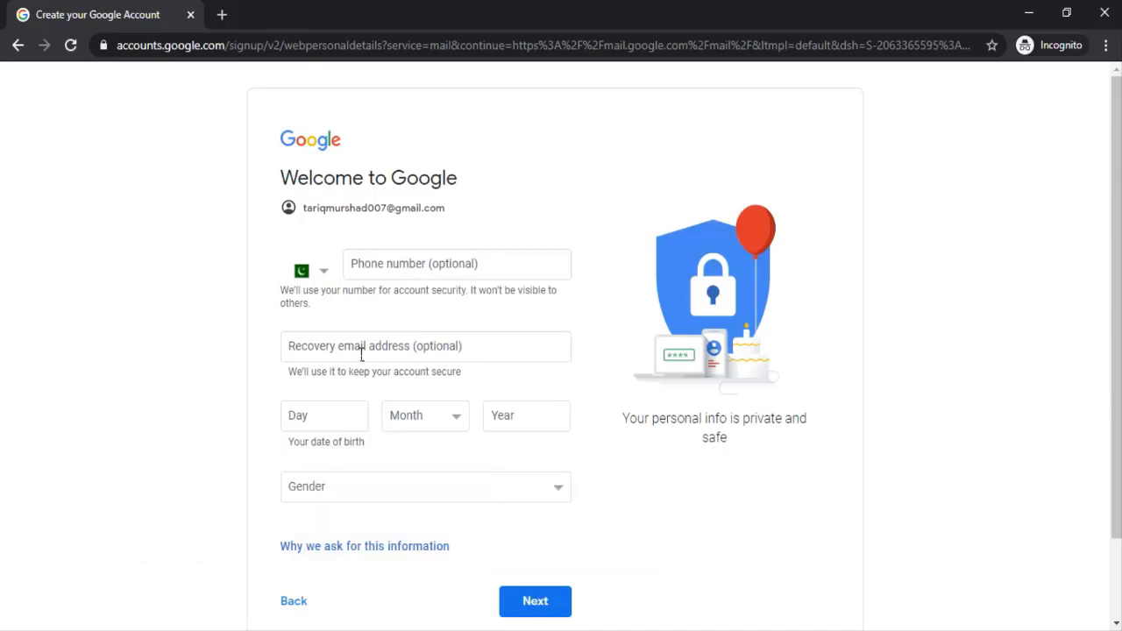
click(362, 352)
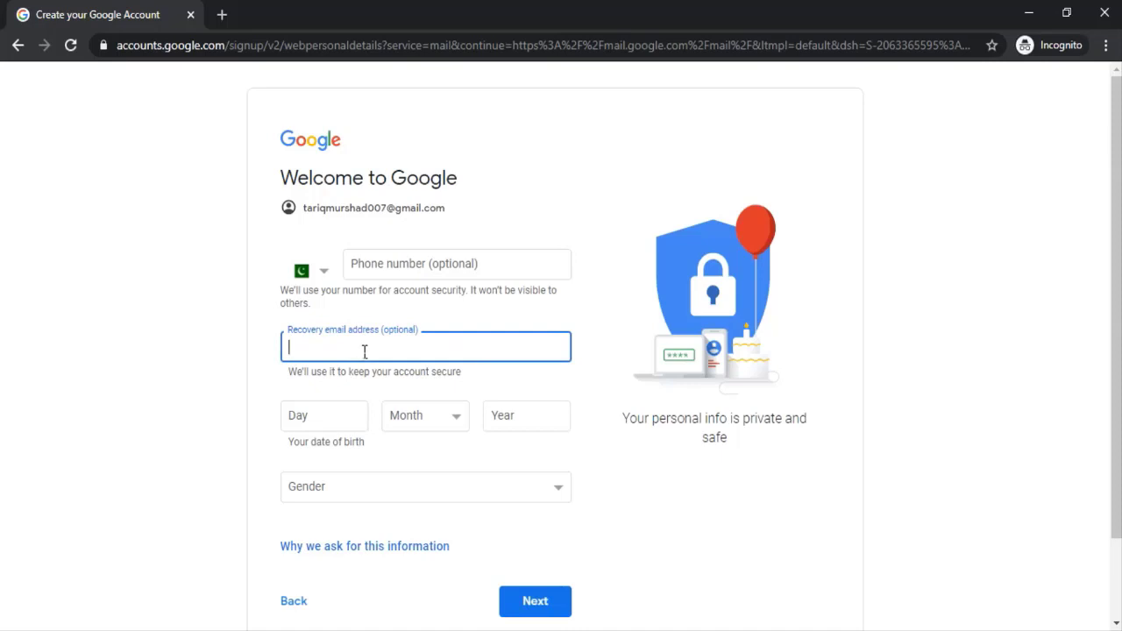
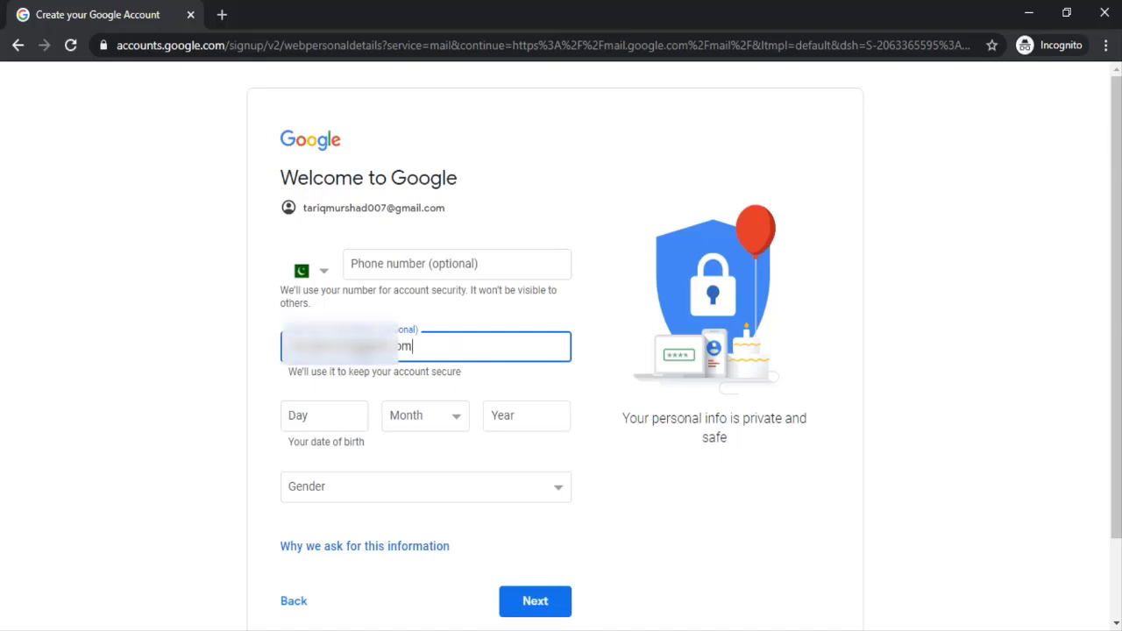
click(324, 415)
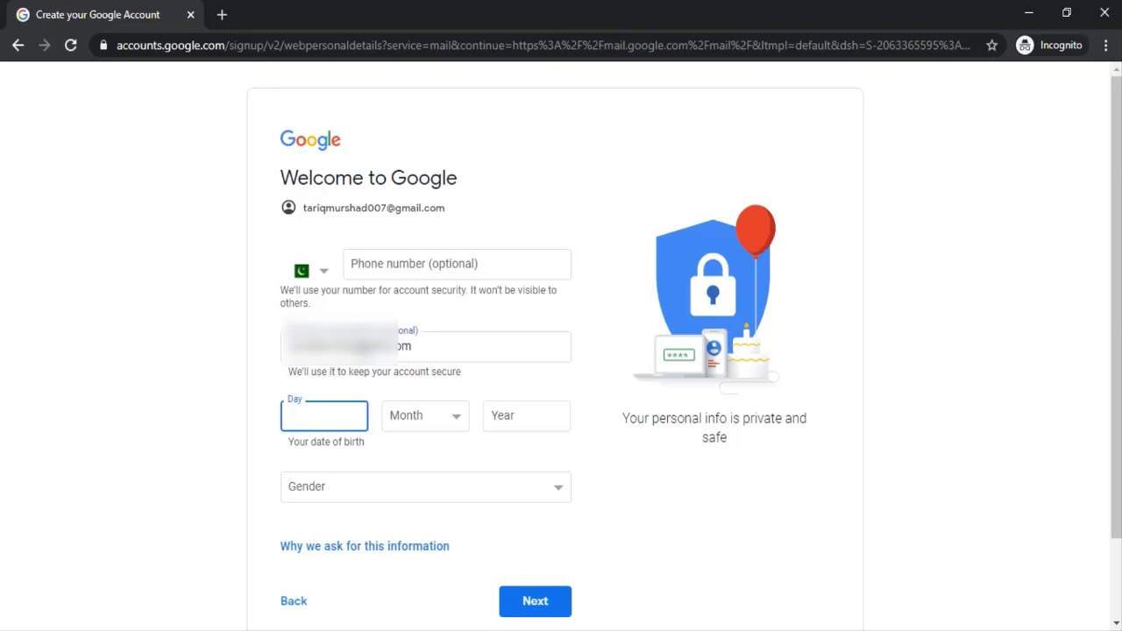
text(5)
click(420, 419)
click(421, 454)
click(539, 419)
text(1989)
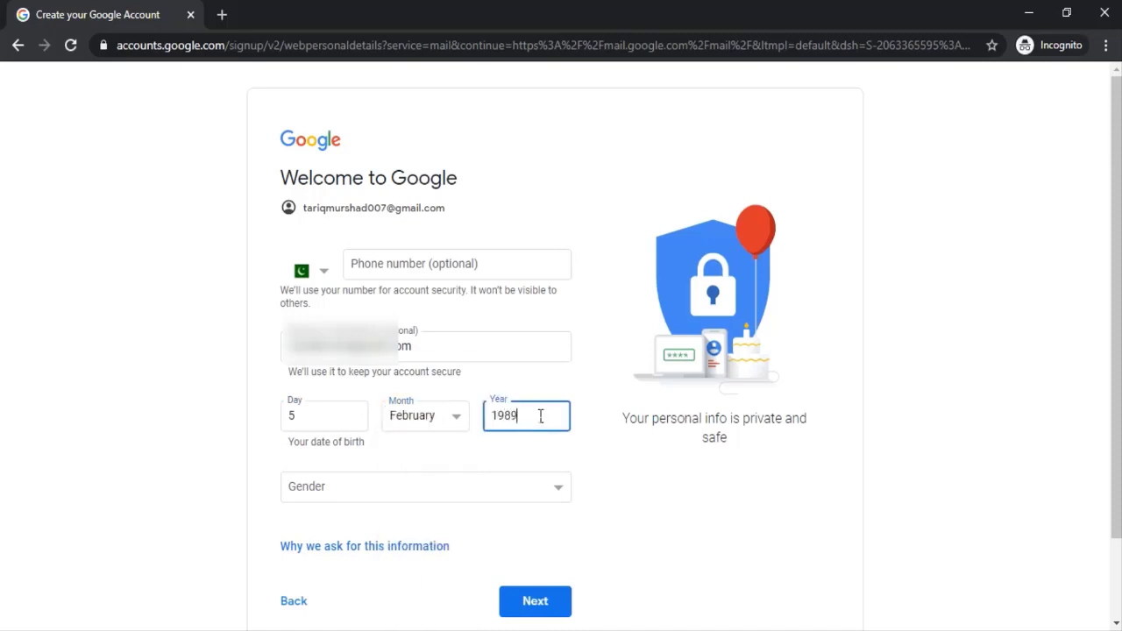
Step: Set gender to Male, submit the details and accept Google's privacy terms
scroll(444, 360, down, 2)
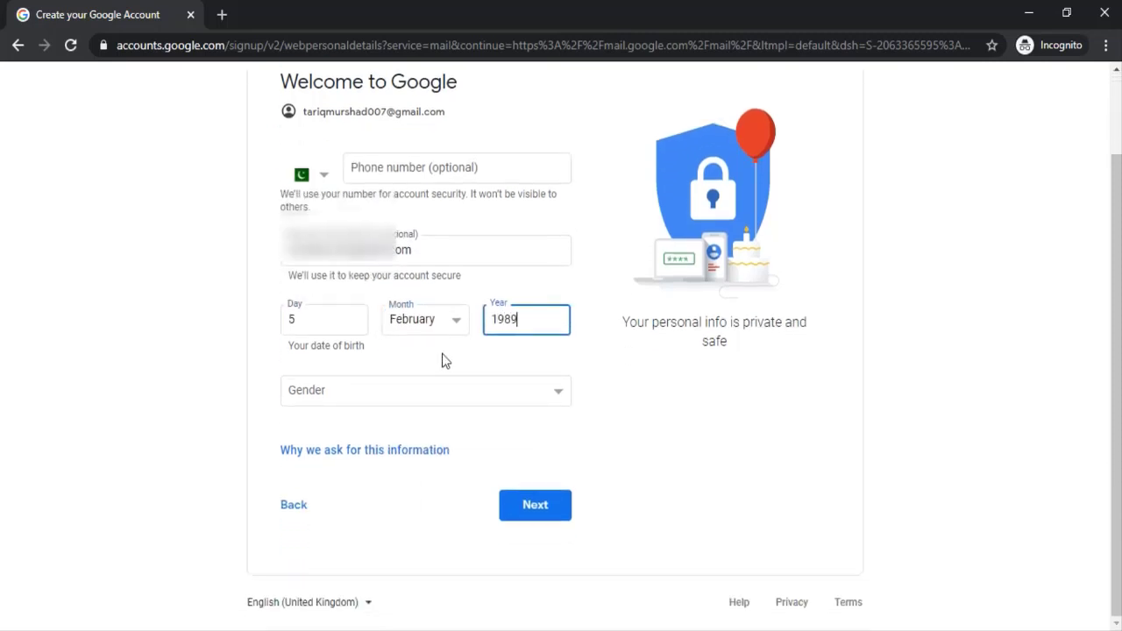
click(456, 401)
click(347, 430)
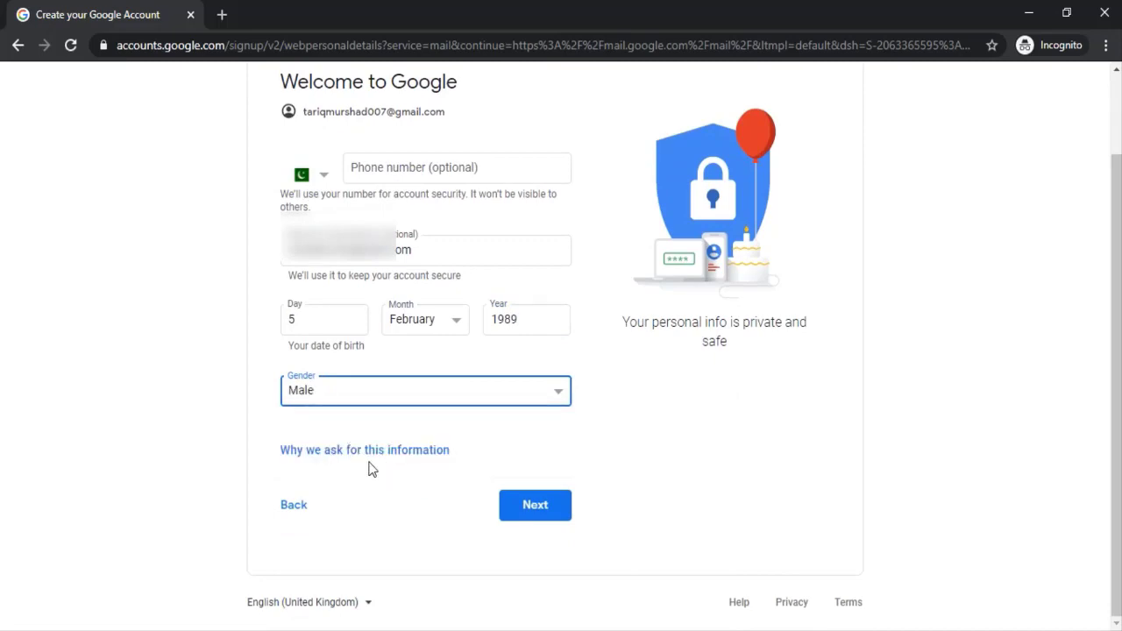
click(534, 506)
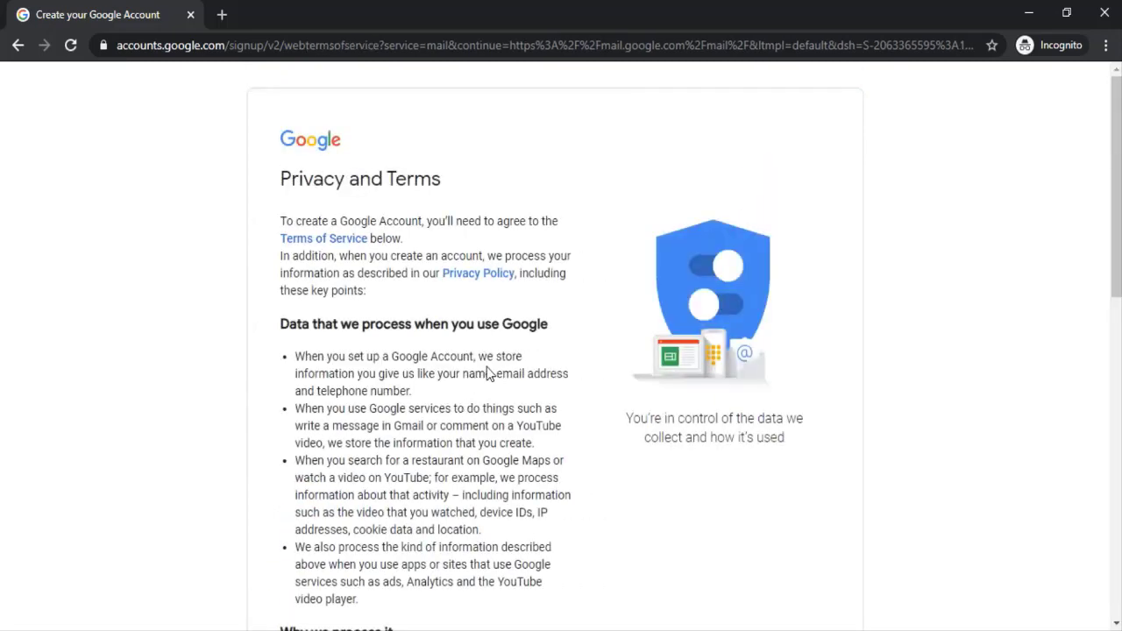
scroll(492, 360, down, 9)
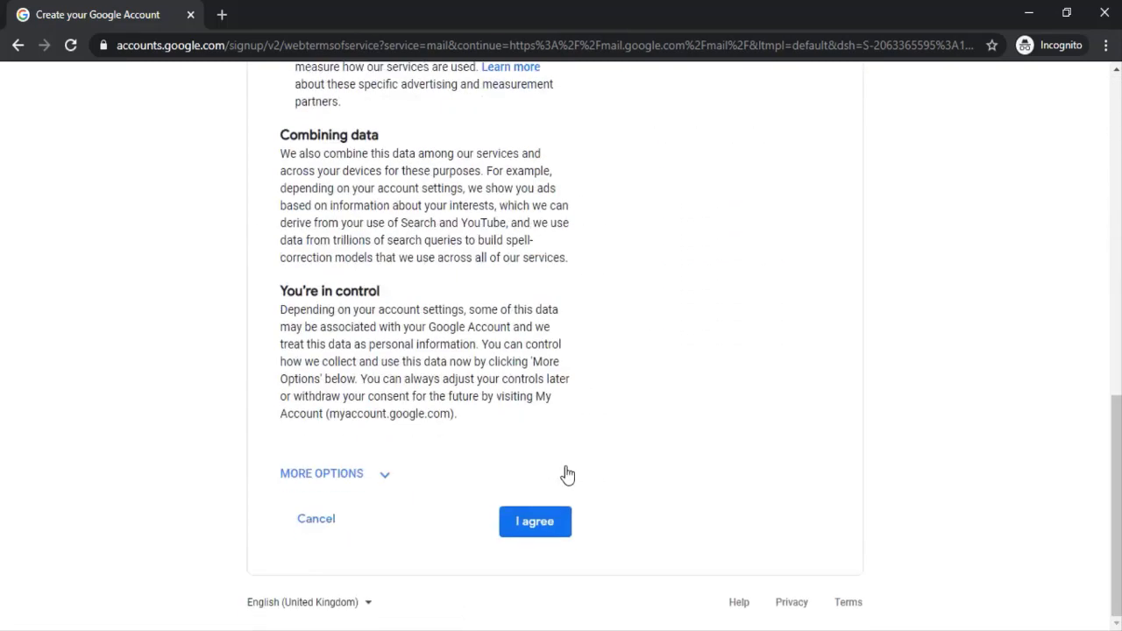
click(549, 531)
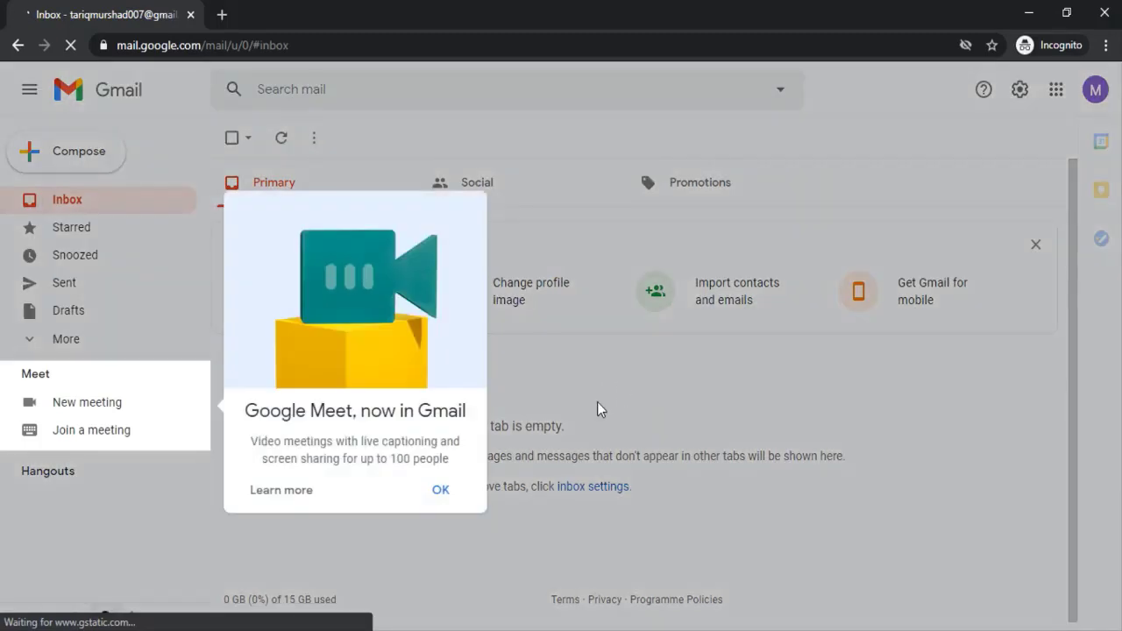
Step: Dismiss the Meet popup and copy the new account's email address
click(441, 491)
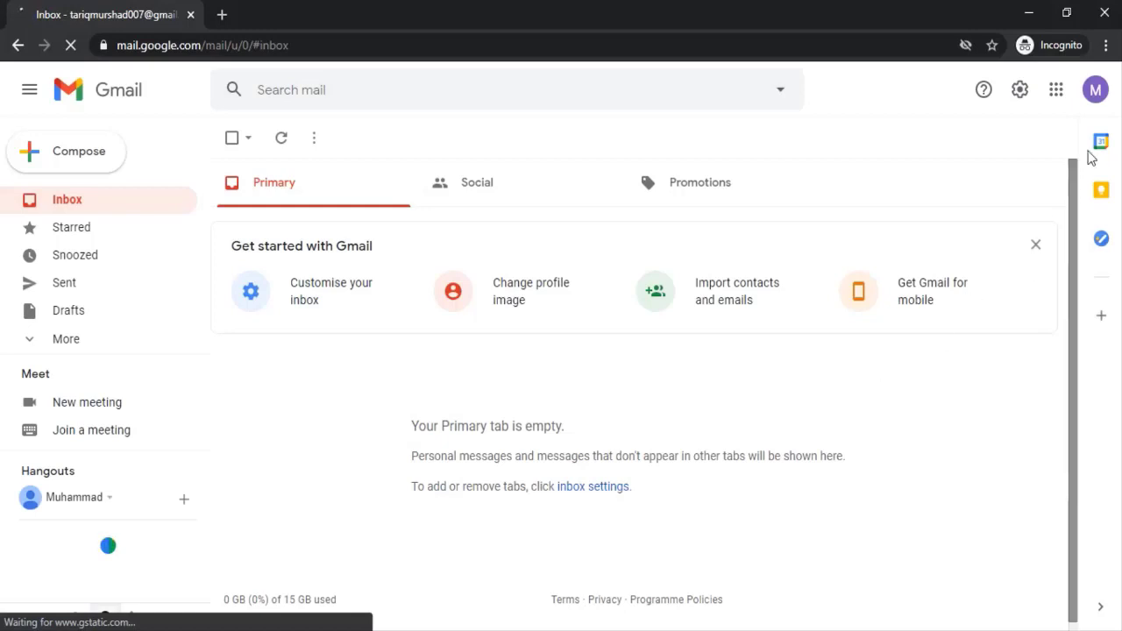
click(1100, 101)
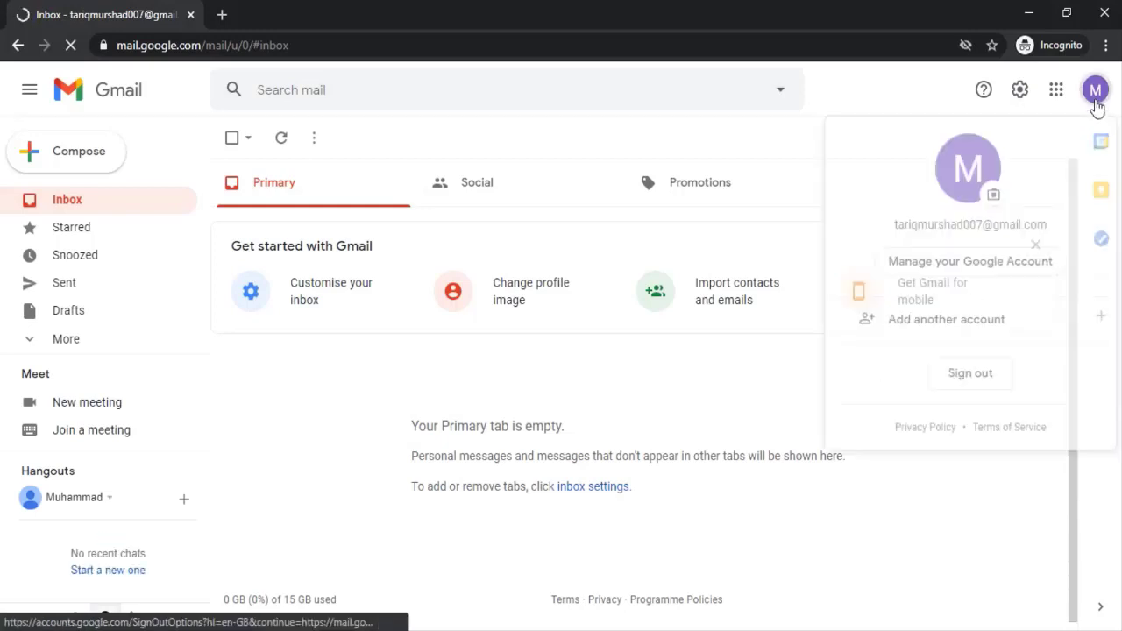
triple_click(943, 226)
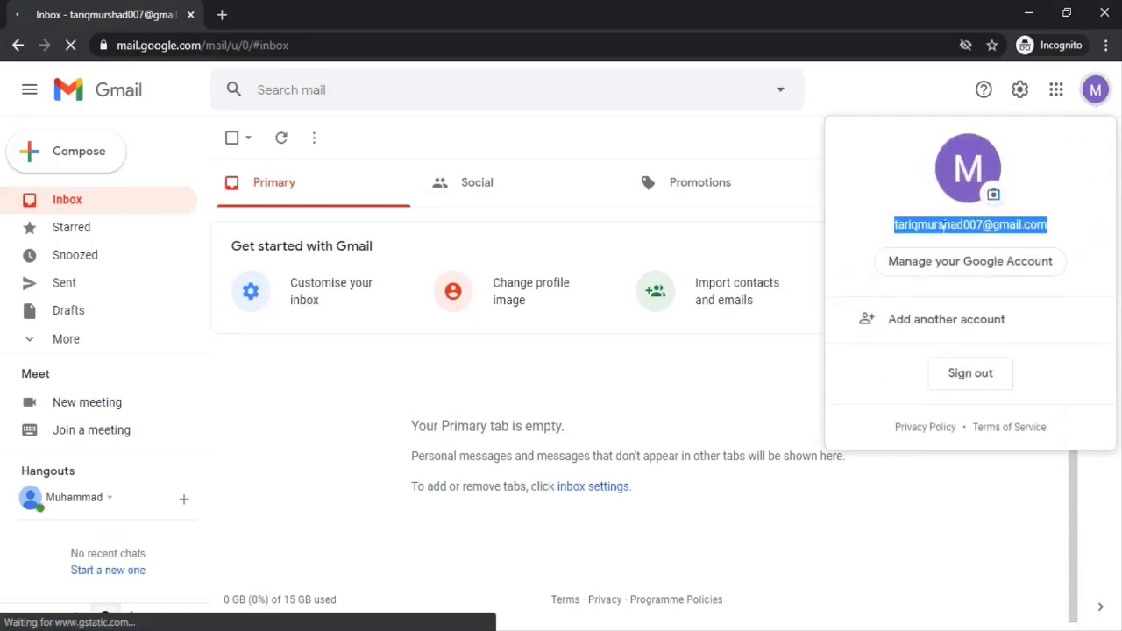
right_click(941, 225)
click(952, 231)
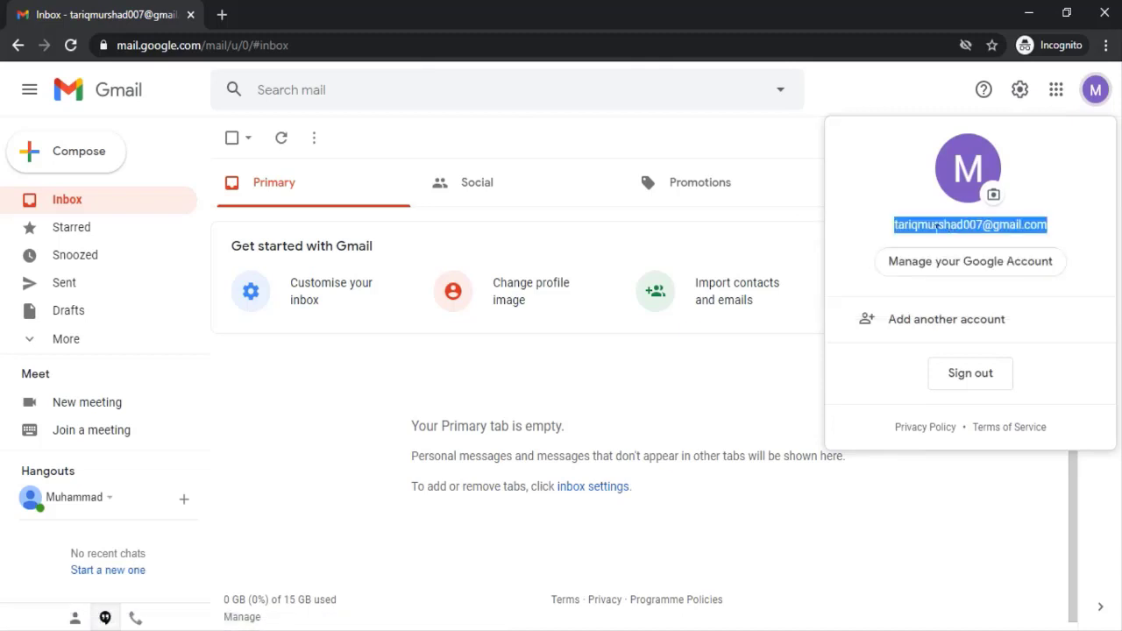
Step: Search Google for upwork in a new tab
click(224, 15)
text(upwork)
key(Return)
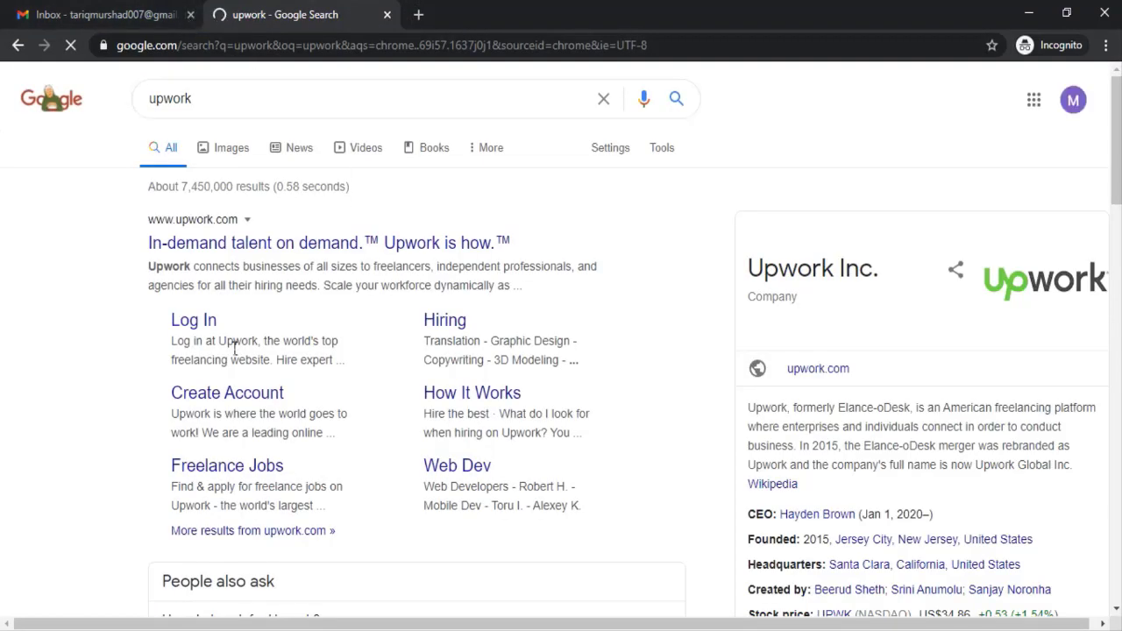
Step: Paste the copied Gmail address into Upwork's signup and continue with email
click(230, 397)
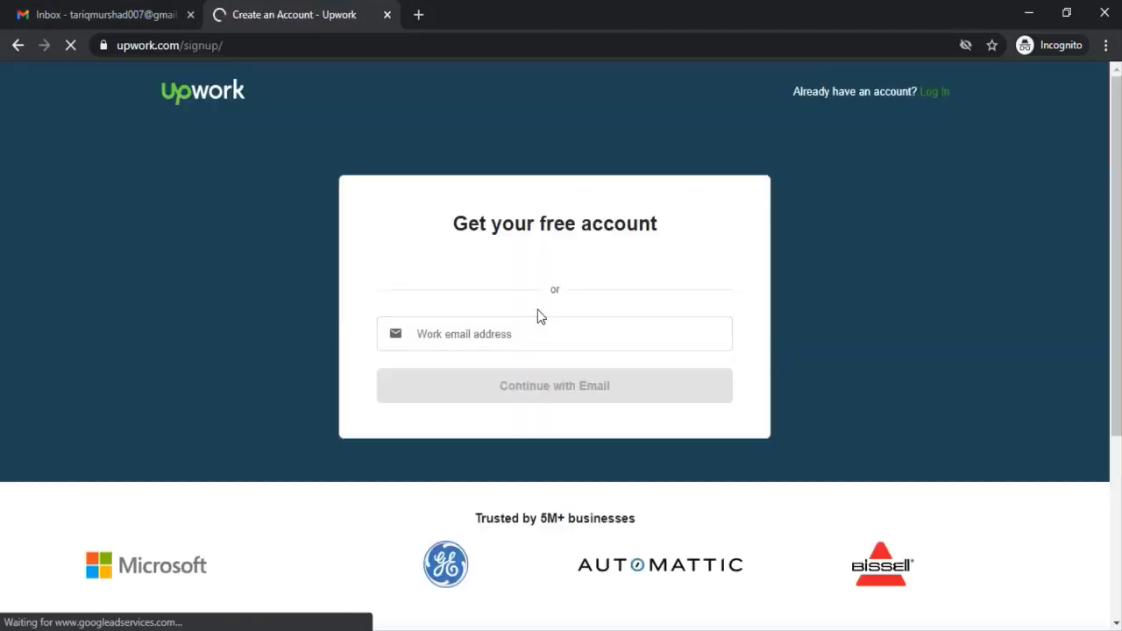
click(496, 389)
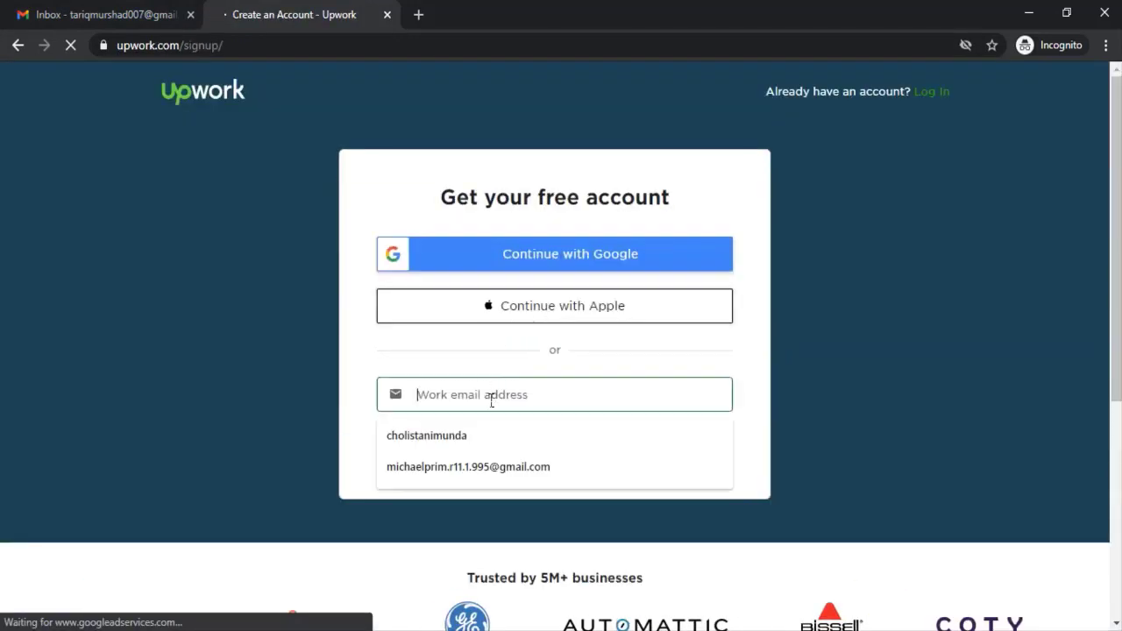
key(ctrl+v)
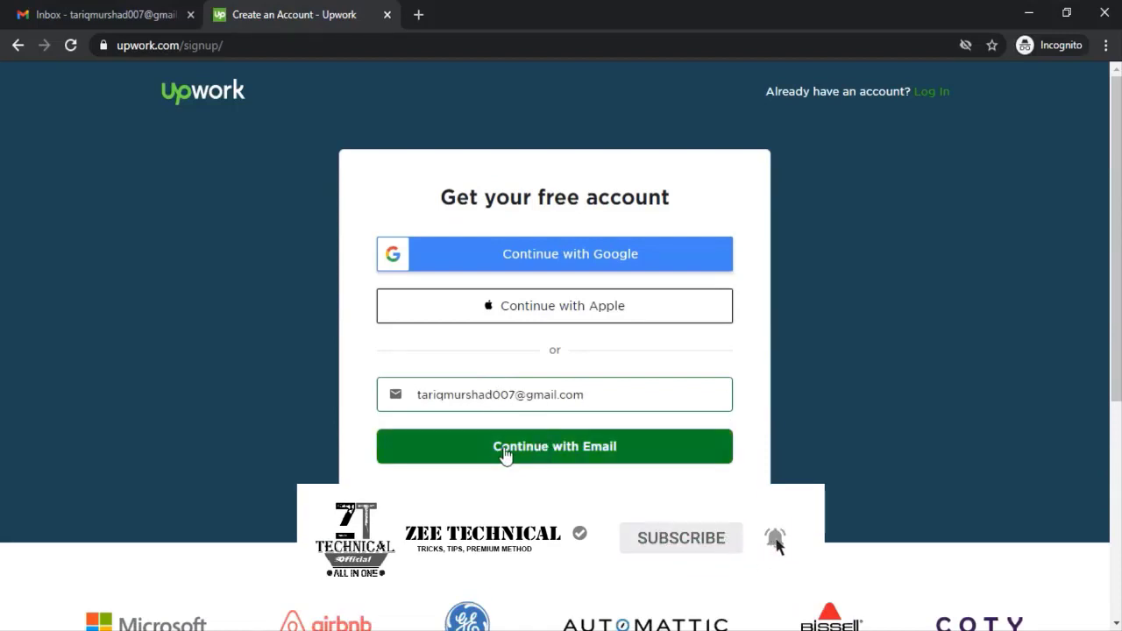
click(552, 454)
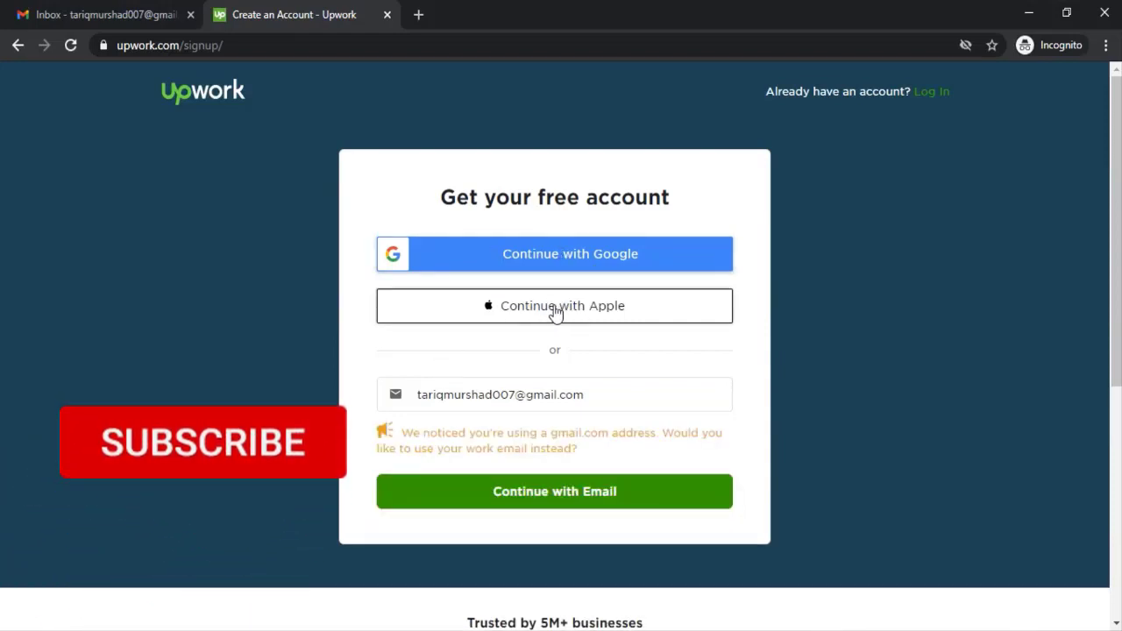
click(560, 383)
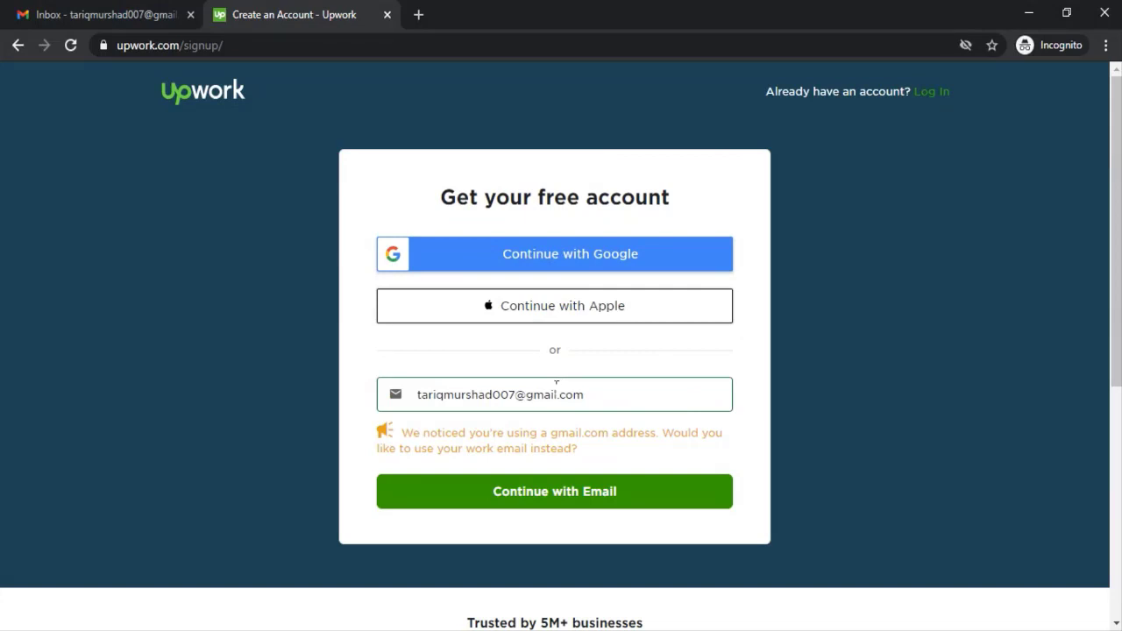
click(561, 502)
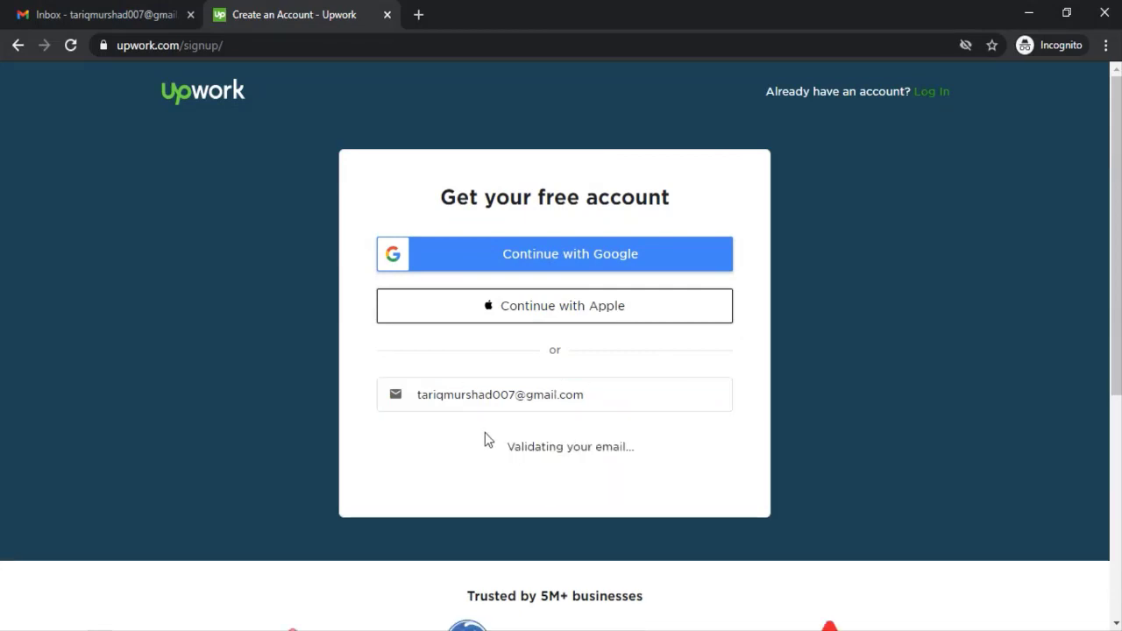
Step: Enter the first name, last name and password in the account setup form
click(492, 301)
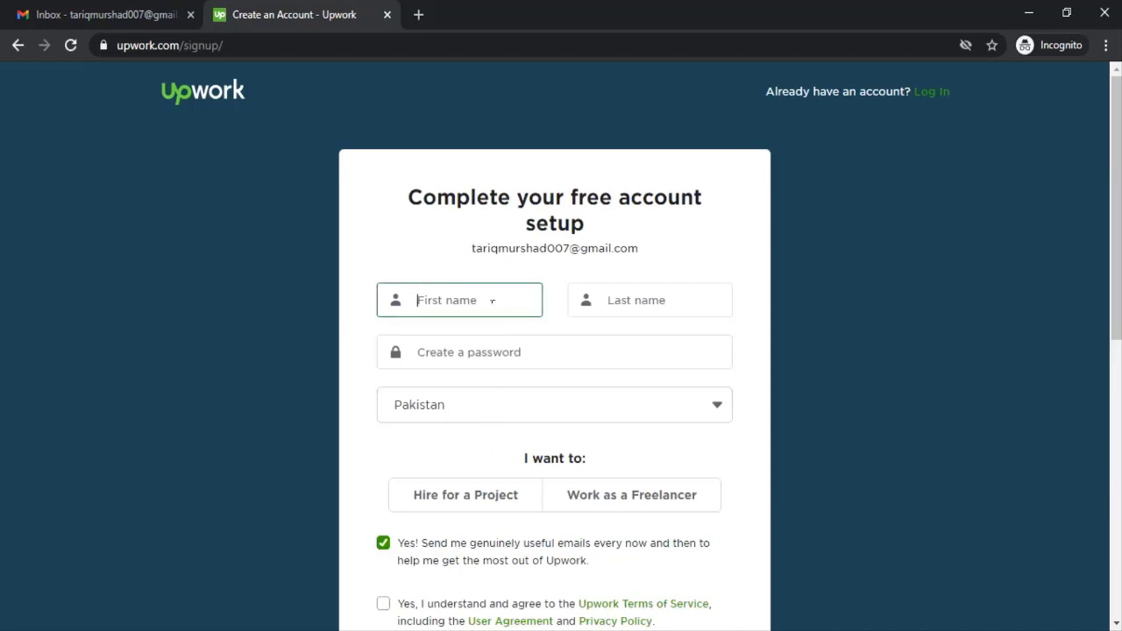
key(Tab)
key(Tab)
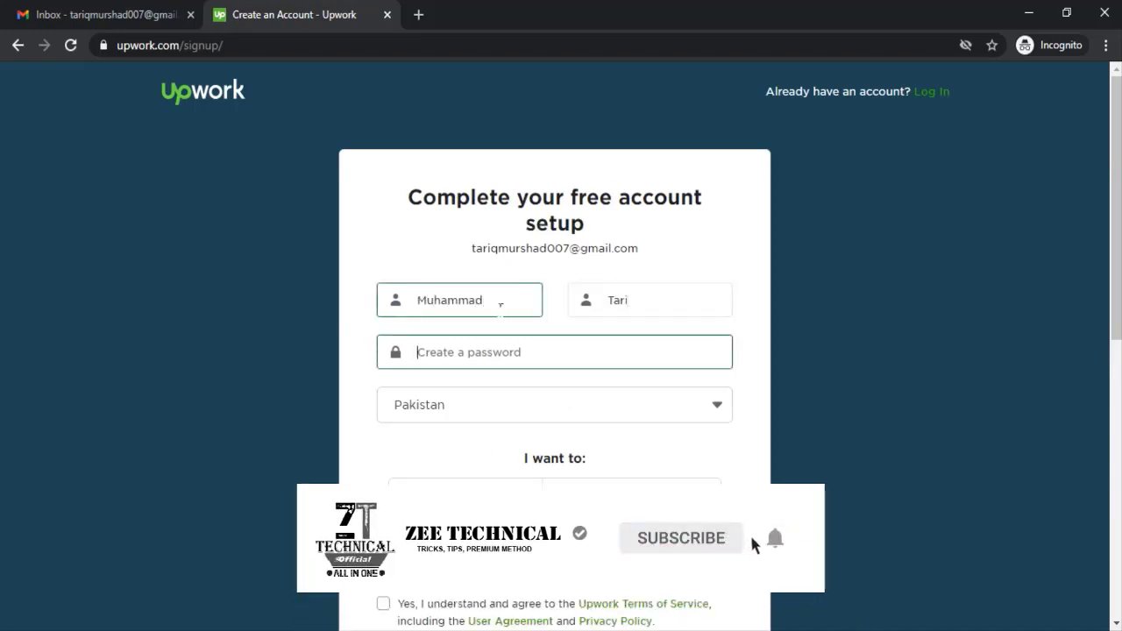
text(•••)
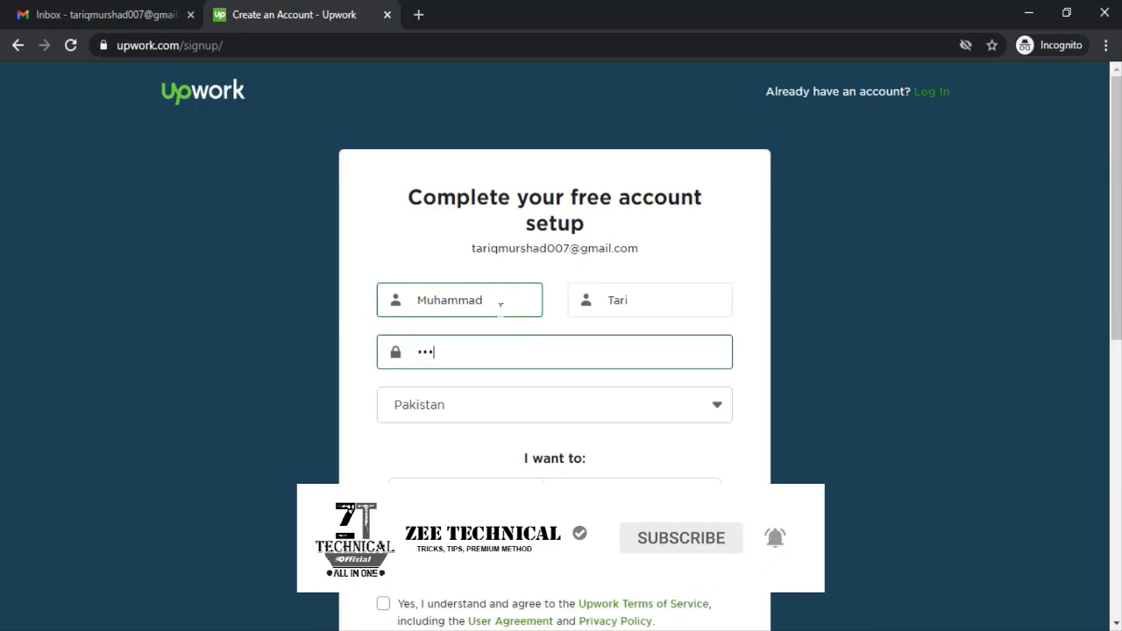
text(•••••••)
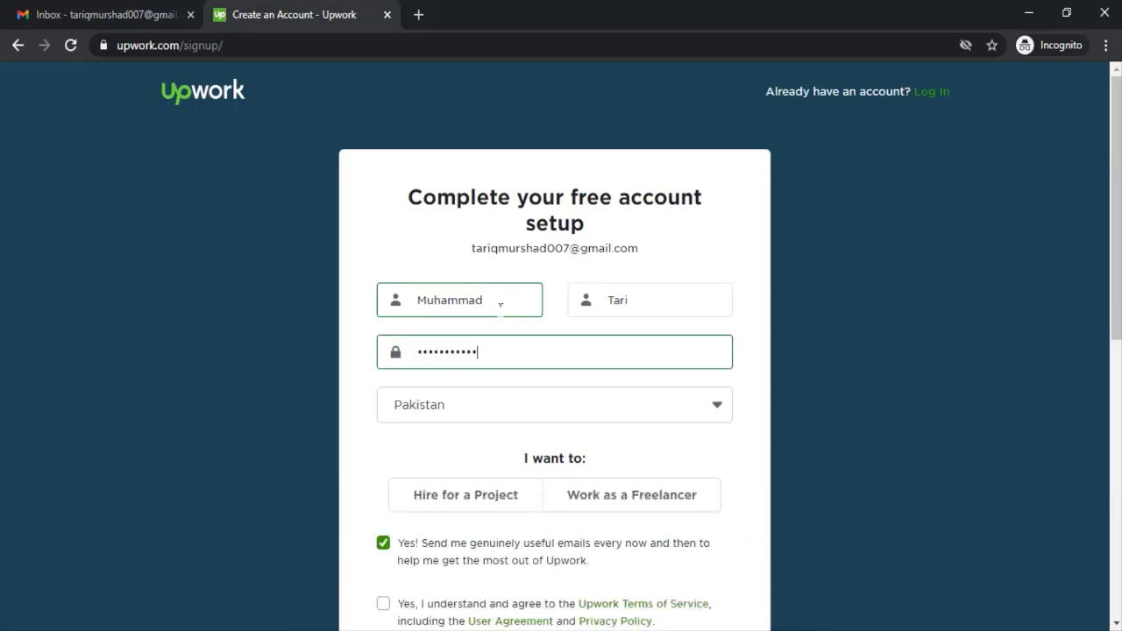
scroll(498, 305, down, 1)
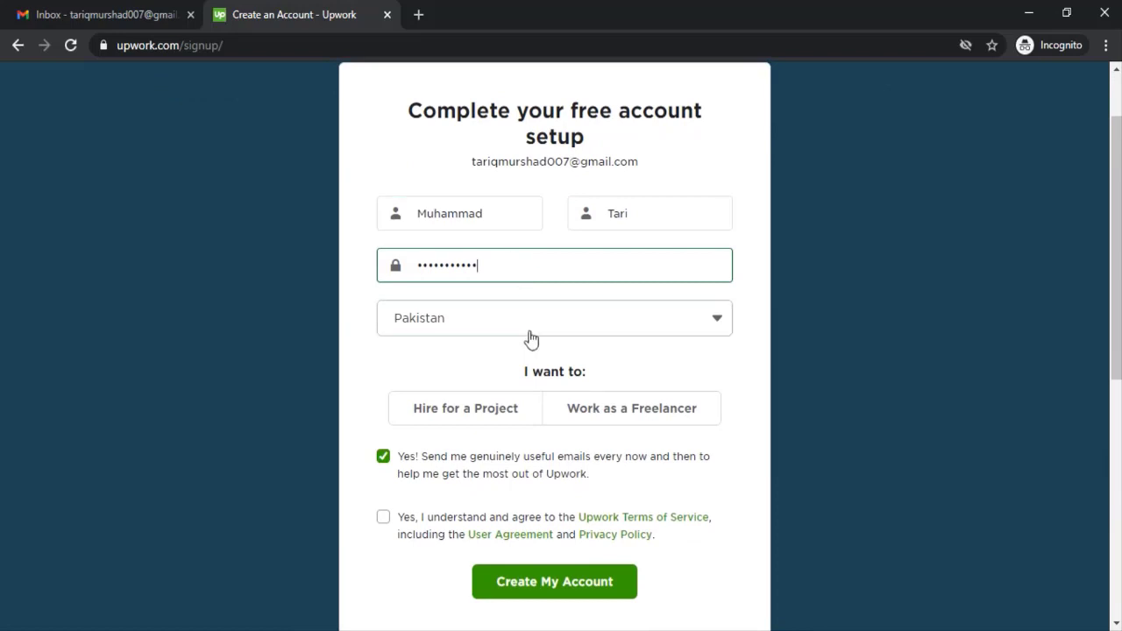
drag(535, 368, 481, 317)
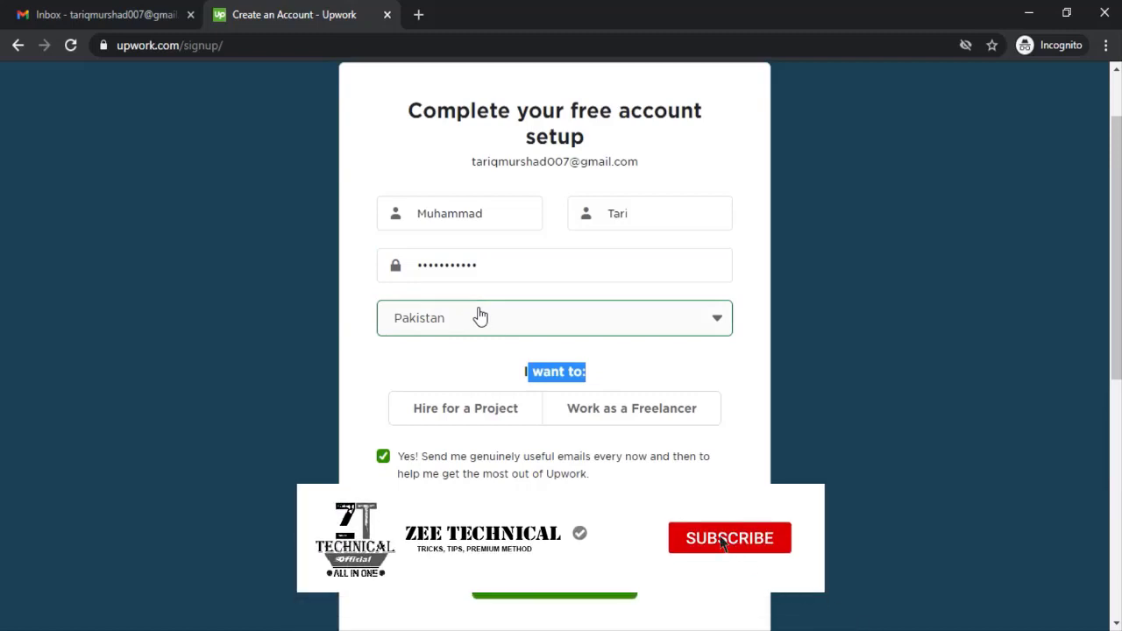
click(631, 222)
text(q)
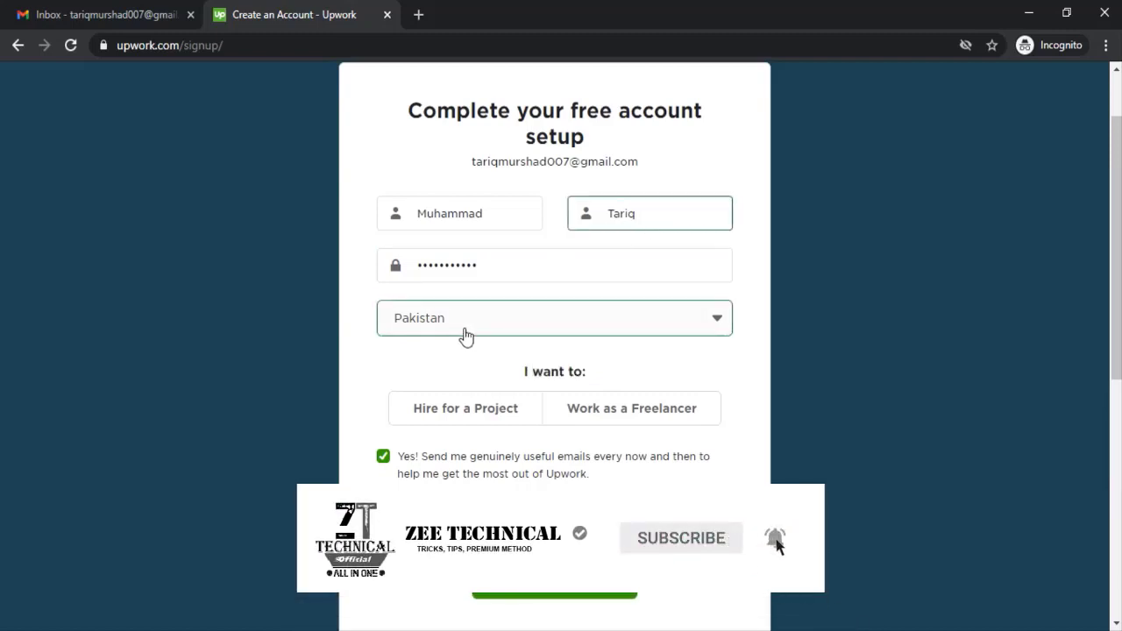
Step: Select Work as a Freelancer as the account role
click(617, 409)
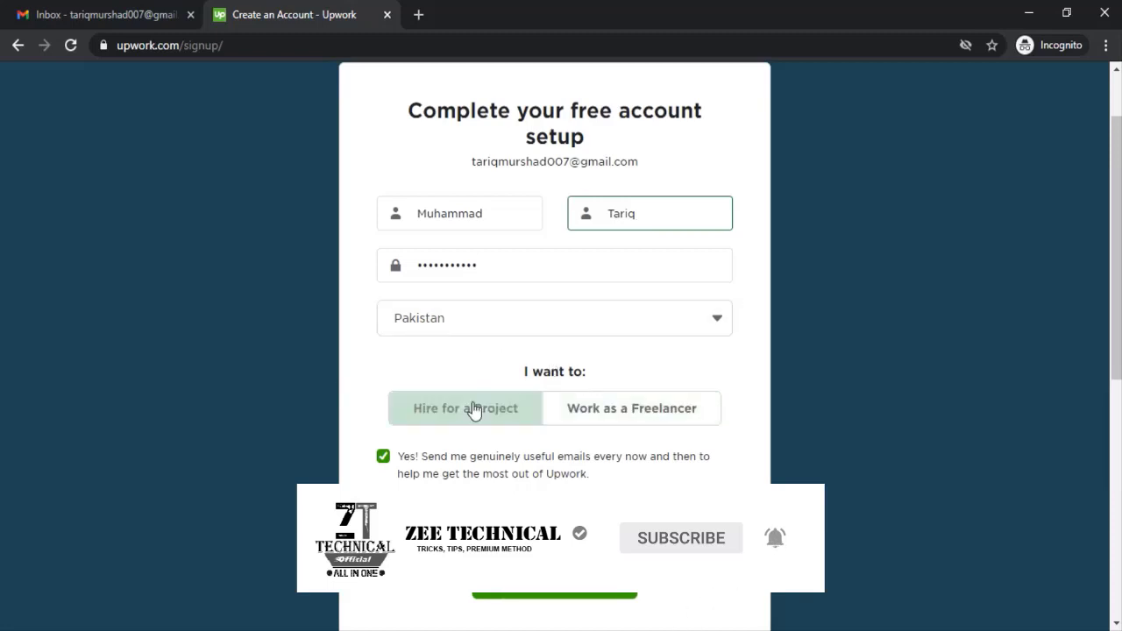
click(614, 407)
click(508, 400)
click(513, 403)
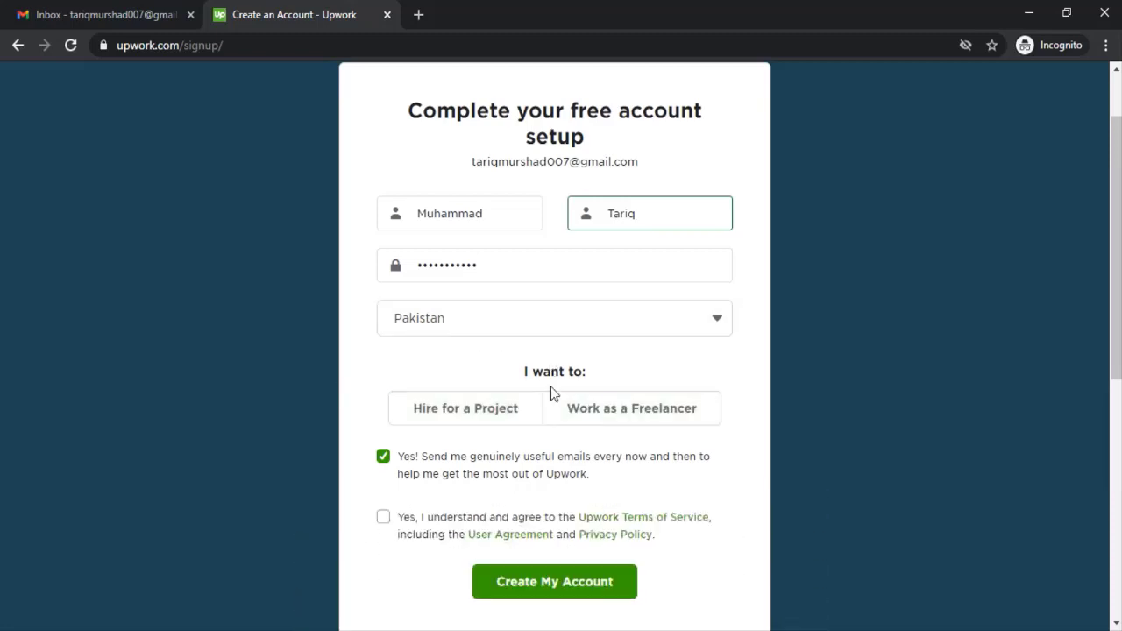
click(483, 419)
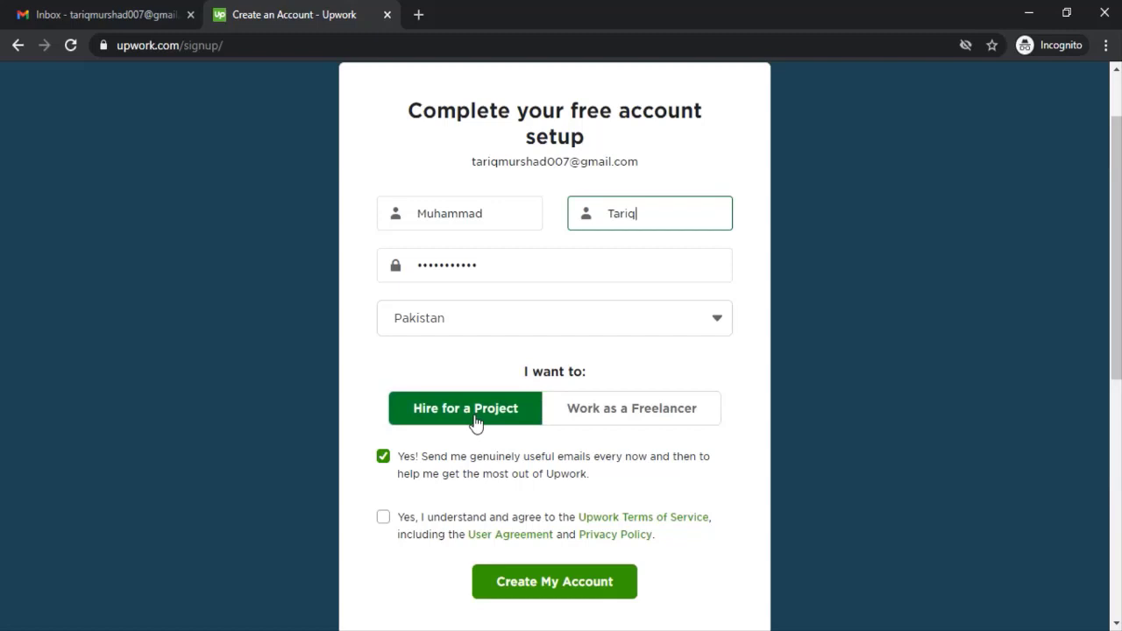
click(531, 425)
click(608, 405)
click(610, 412)
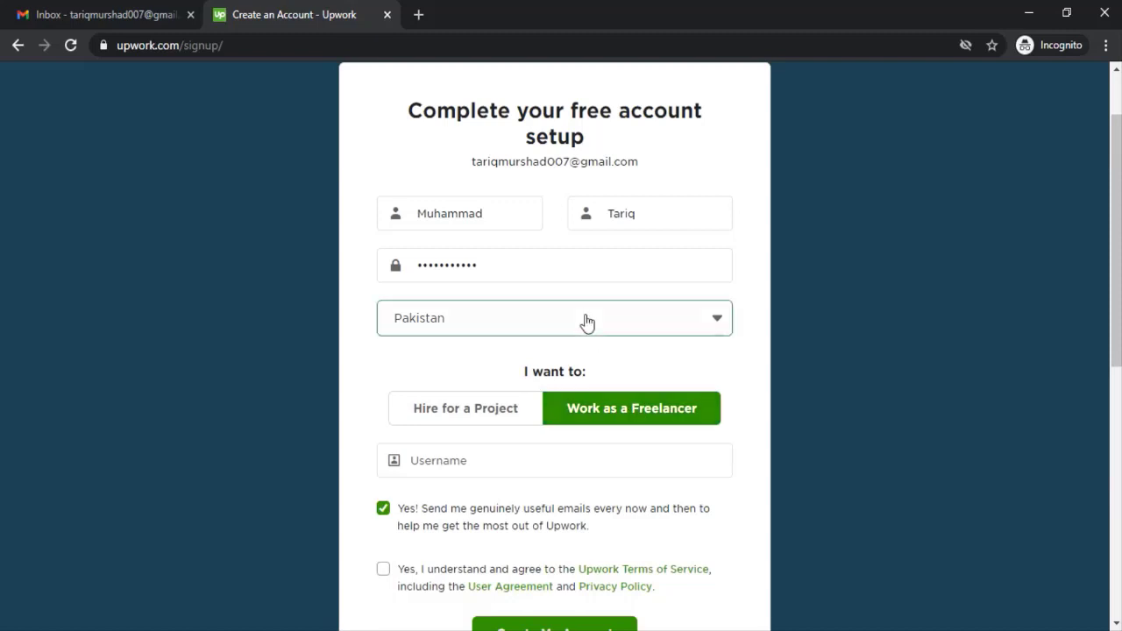
Step: Use the suggested username, agree to the terms and create the freelancer account
scroll(584, 324, down, 2)
click(504, 290)
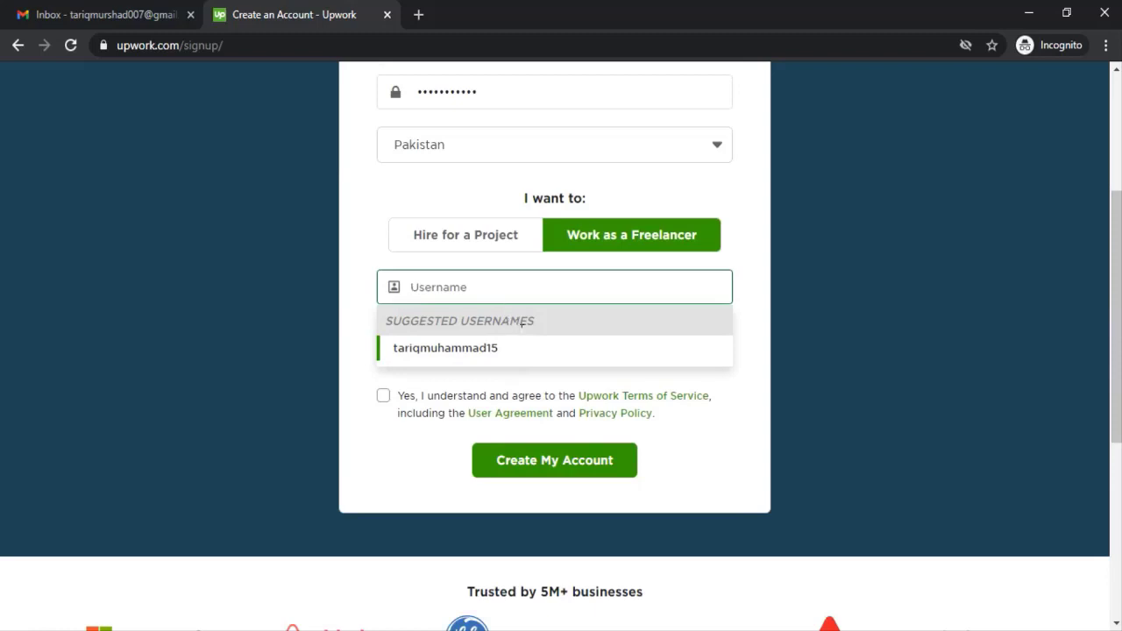
click(468, 351)
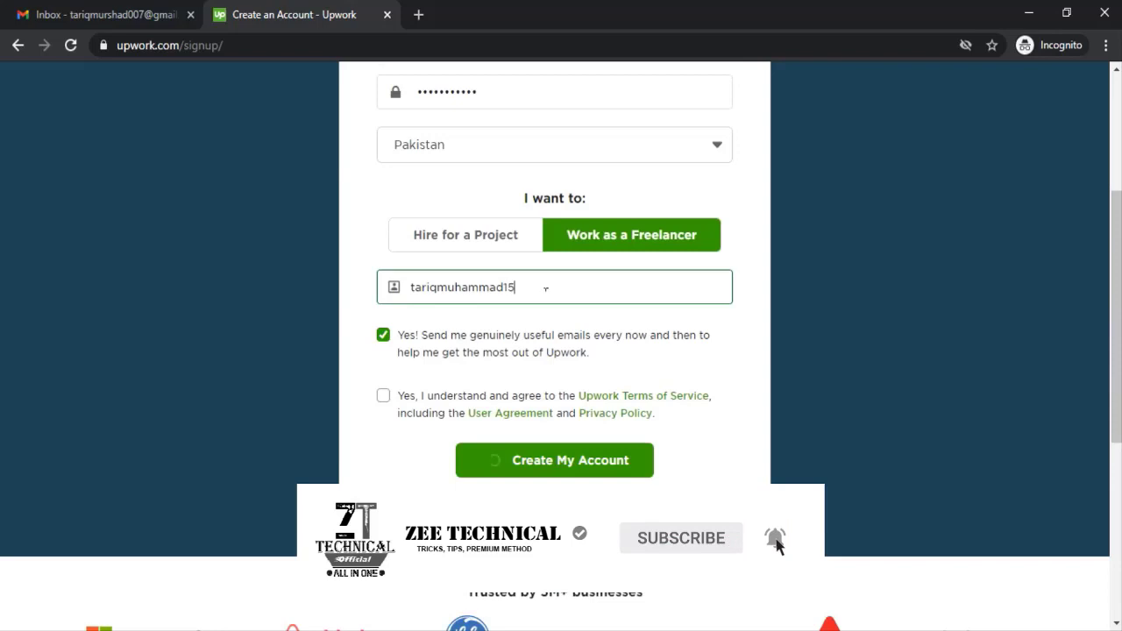
click(384, 395)
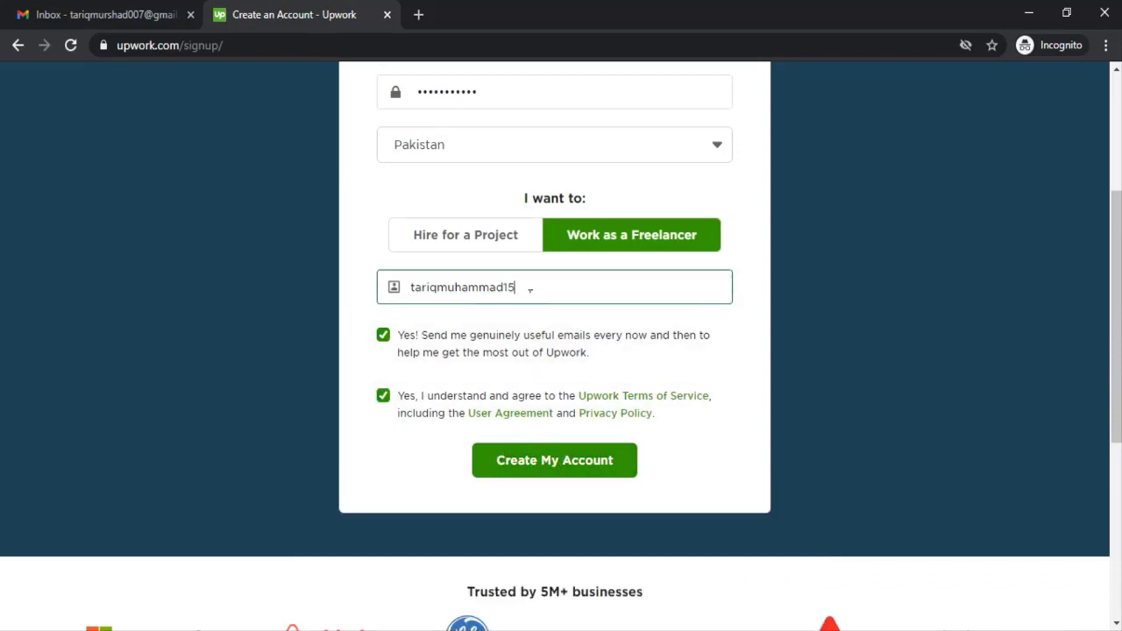
drag(530, 289, 378, 290)
click(606, 470)
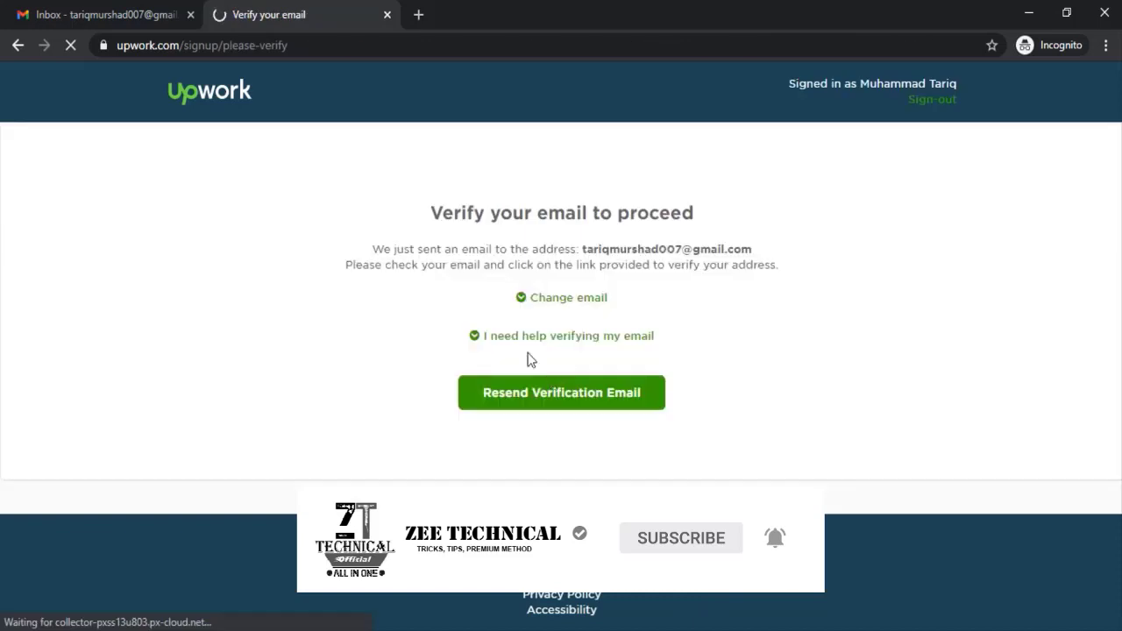
drag(439, 334, 658, 338)
drag(594, 367, 762, 382)
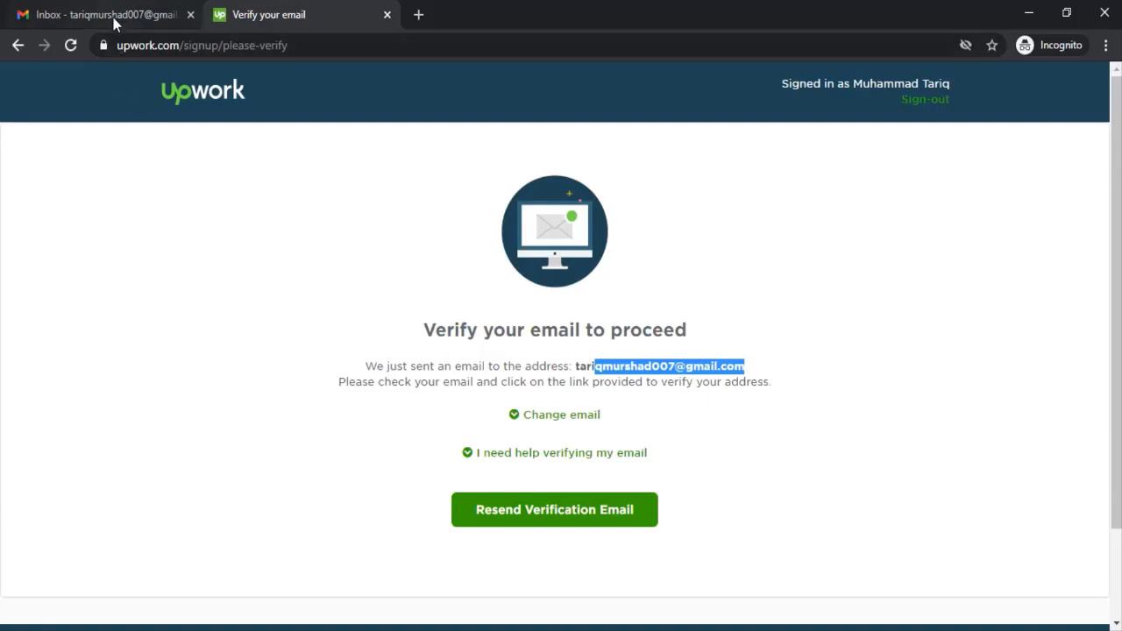
Step: Open Upwork's Verify your email address message in Gmail and follow its Verify Email link
click(112, 19)
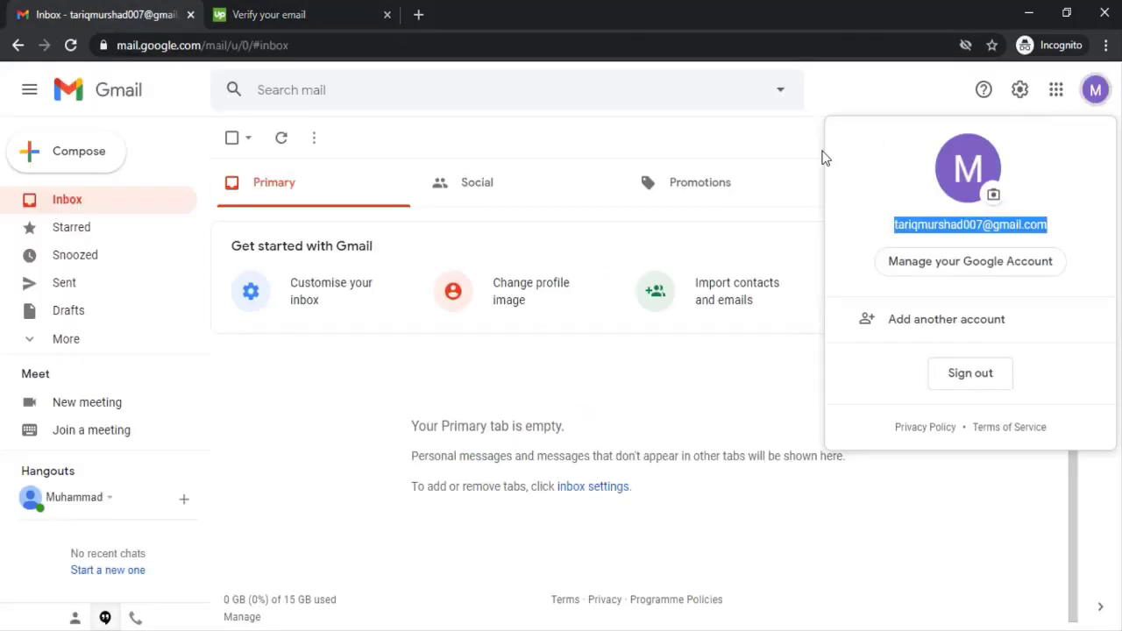
click(800, 138)
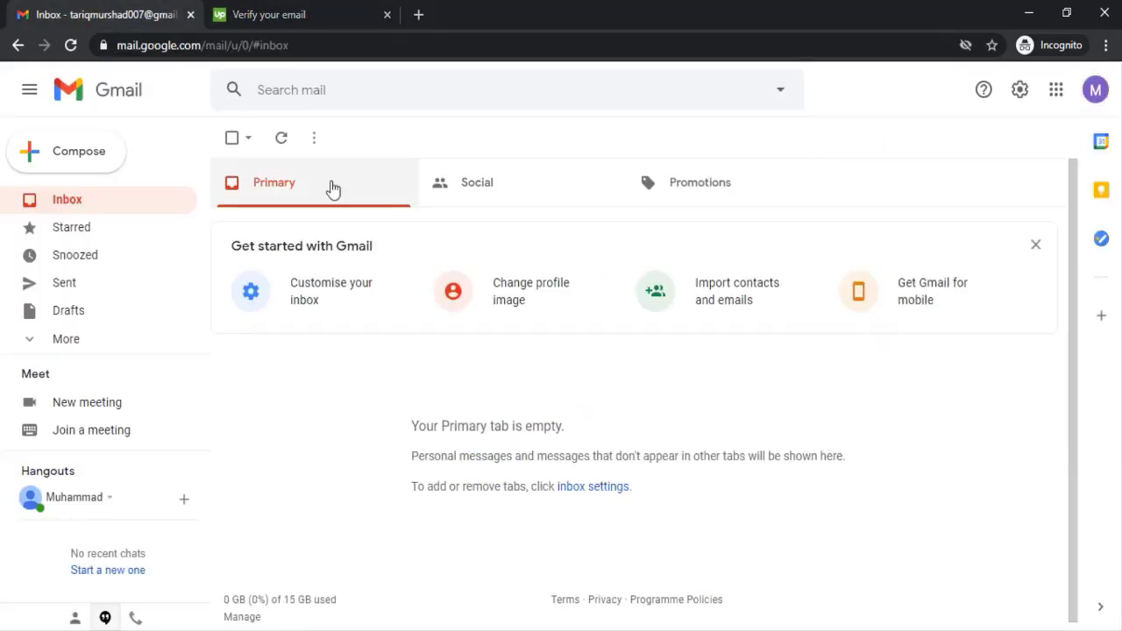
click(283, 141)
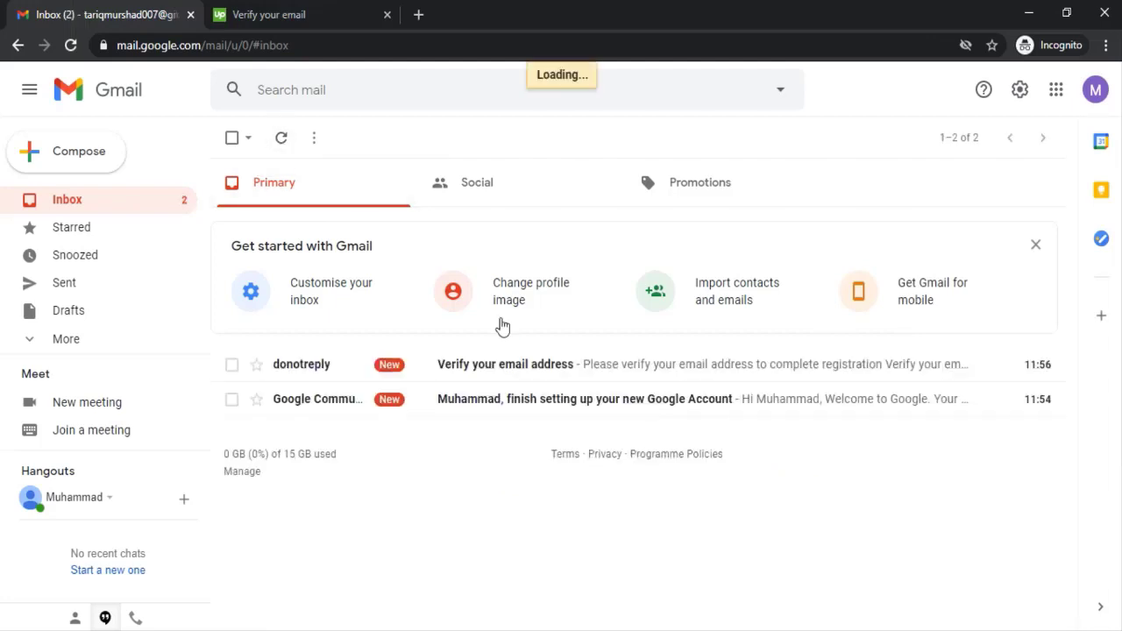
click(474, 368)
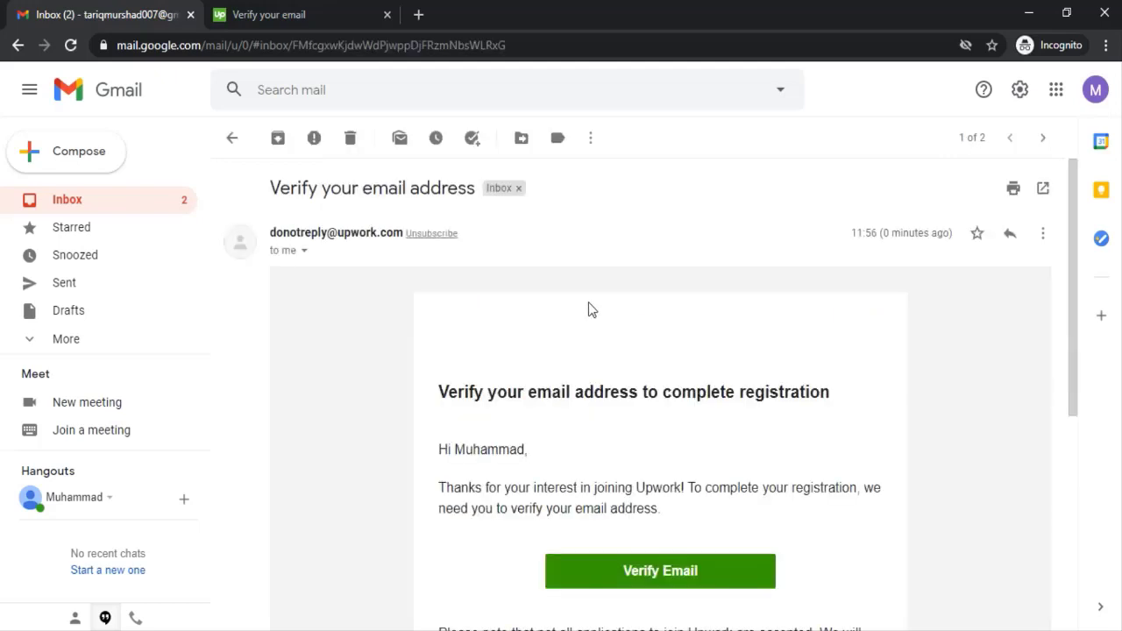
scroll(602, 332, down, 2)
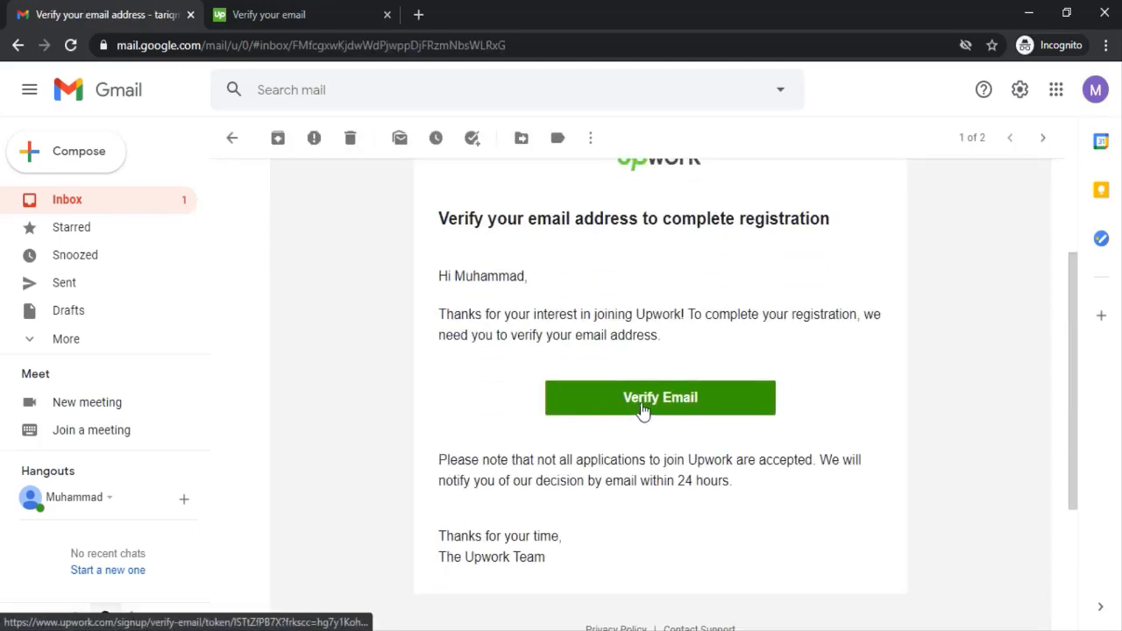
click(640, 412)
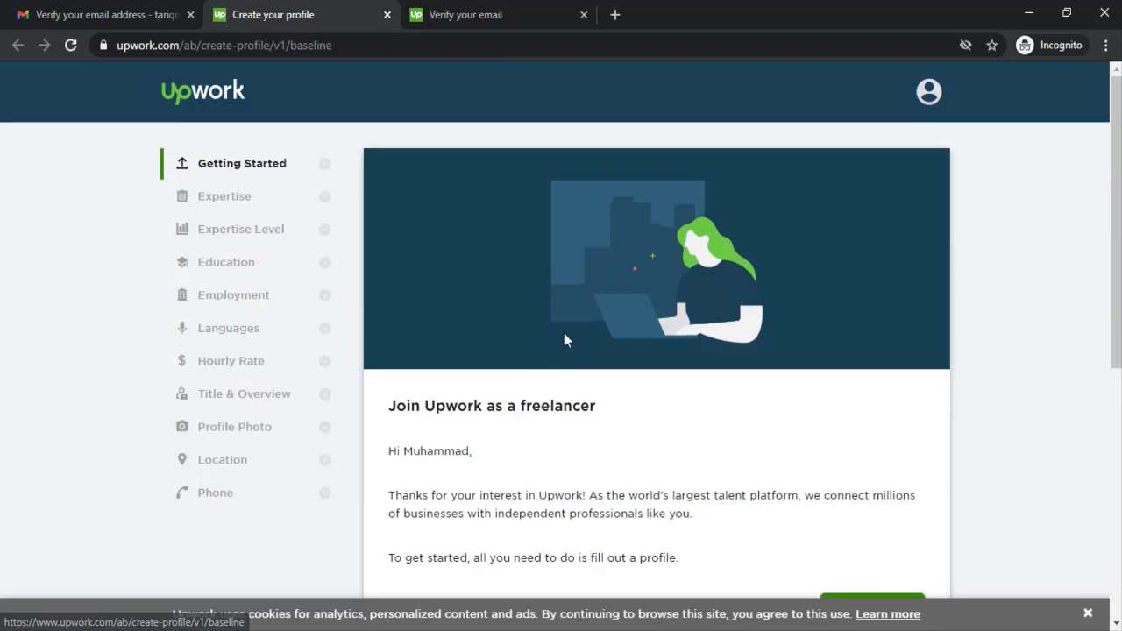
Step: Continue past the welcome, start the profile and choose to fill it out manually
scroll(576, 350, down, 1)
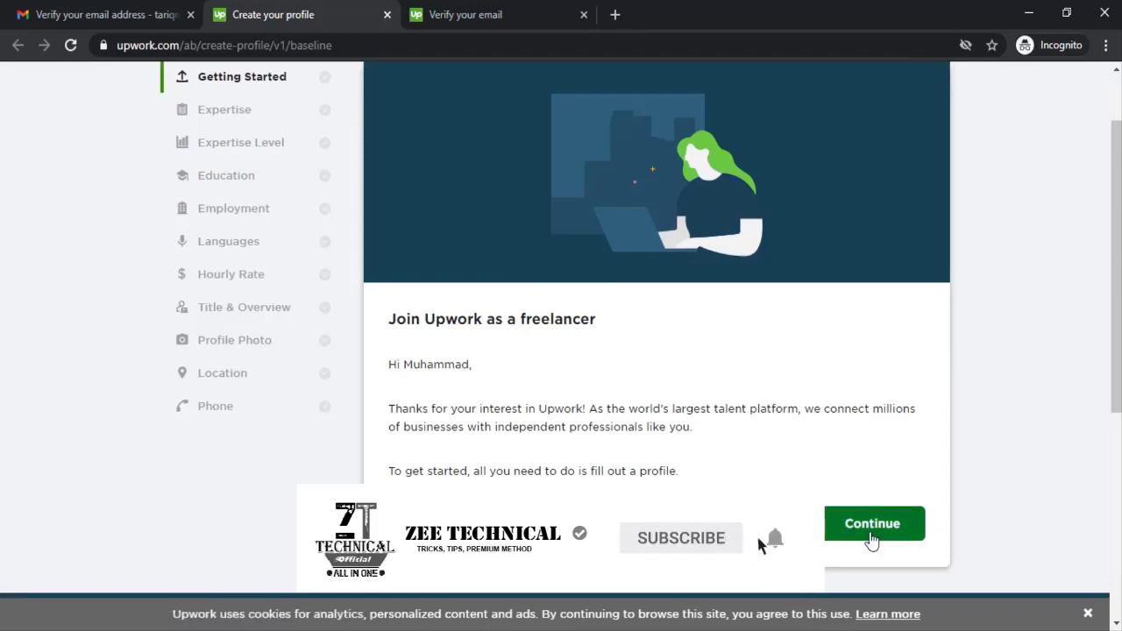
click(872, 530)
scroll(640, 481, up, 1)
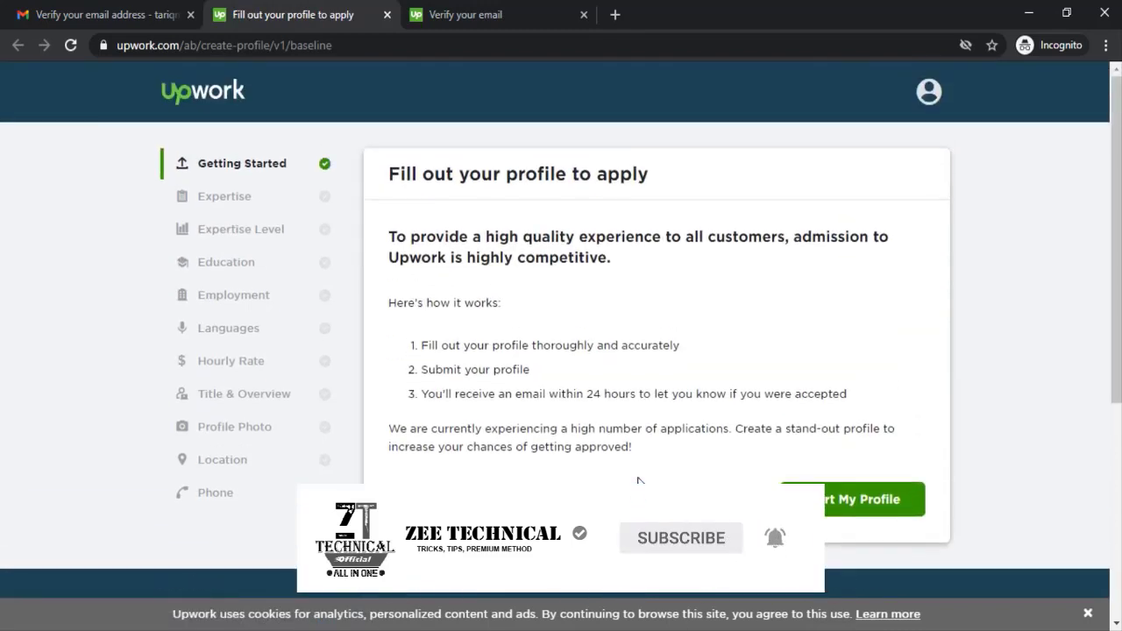
click(842, 507)
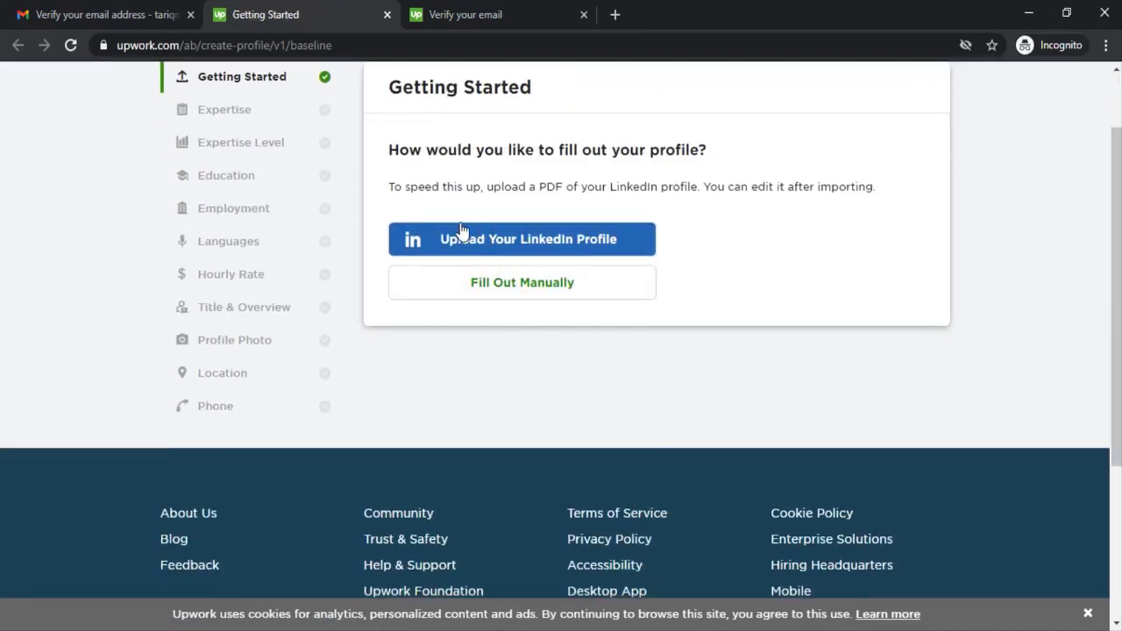
click(512, 293)
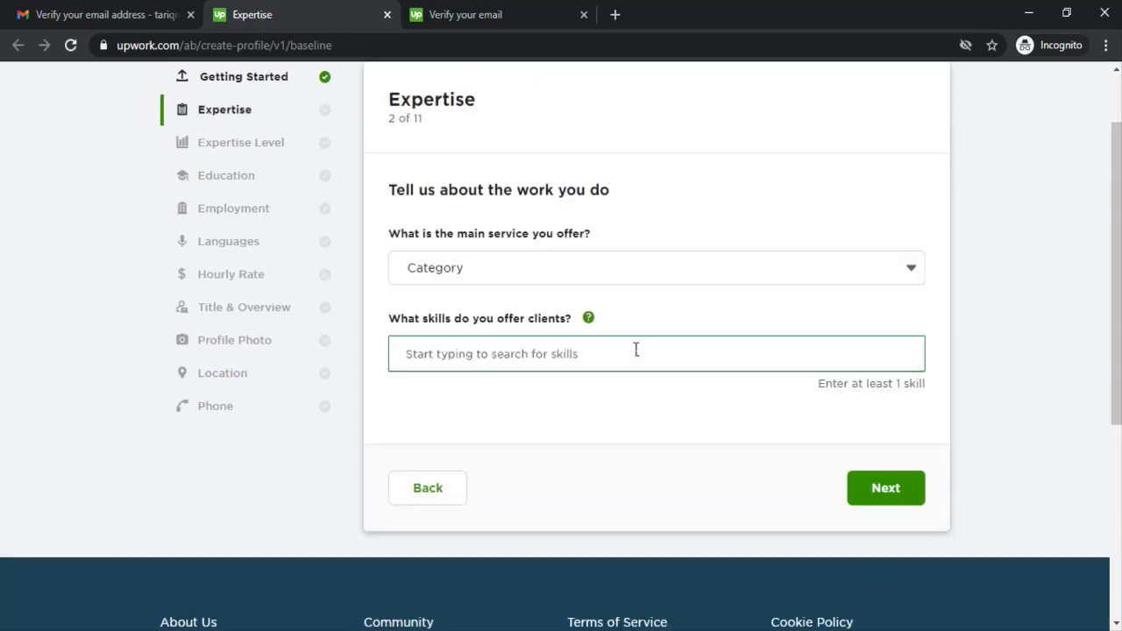
Step: Choose Web, Mobile & Software Dev as the main service category
click(531, 274)
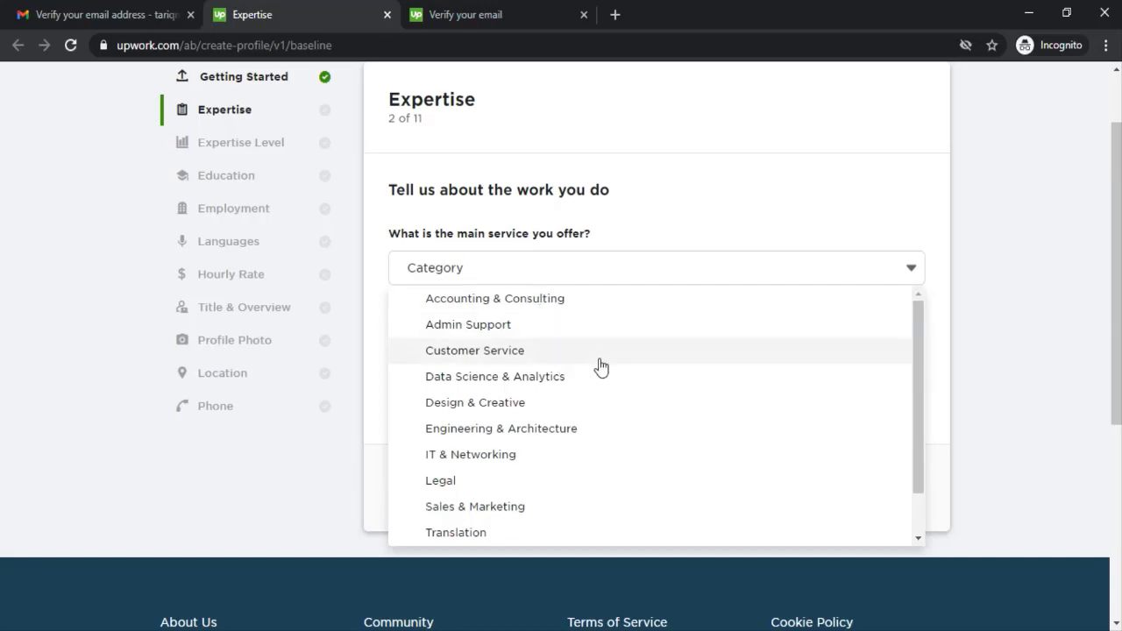
scroll(598, 372, down, 1)
scroll(579, 491, down, 1)
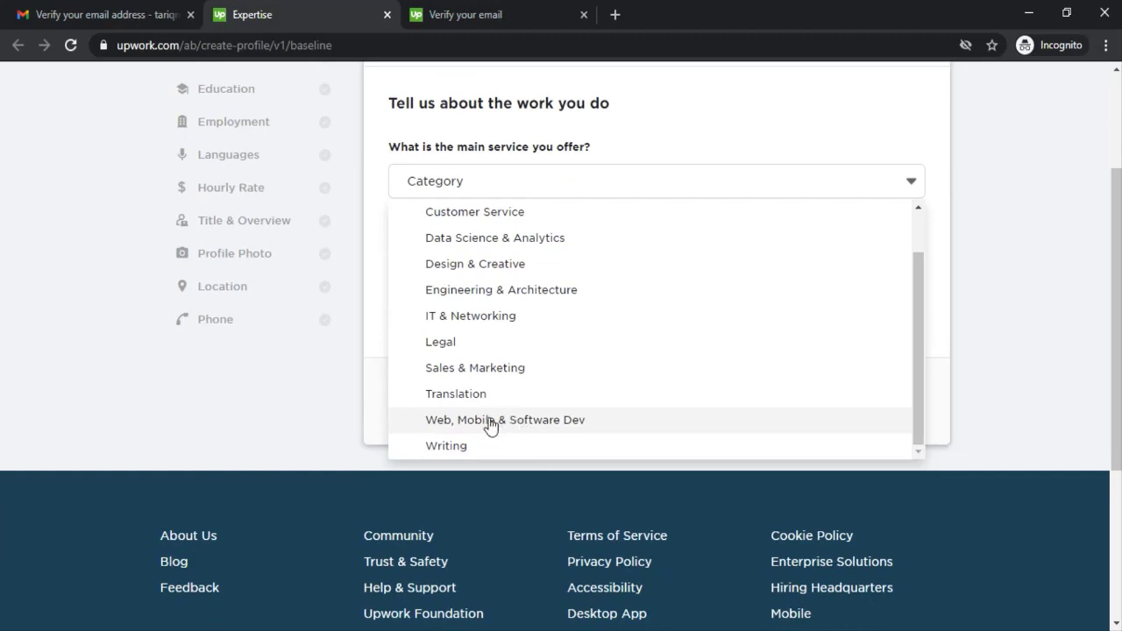
click(548, 423)
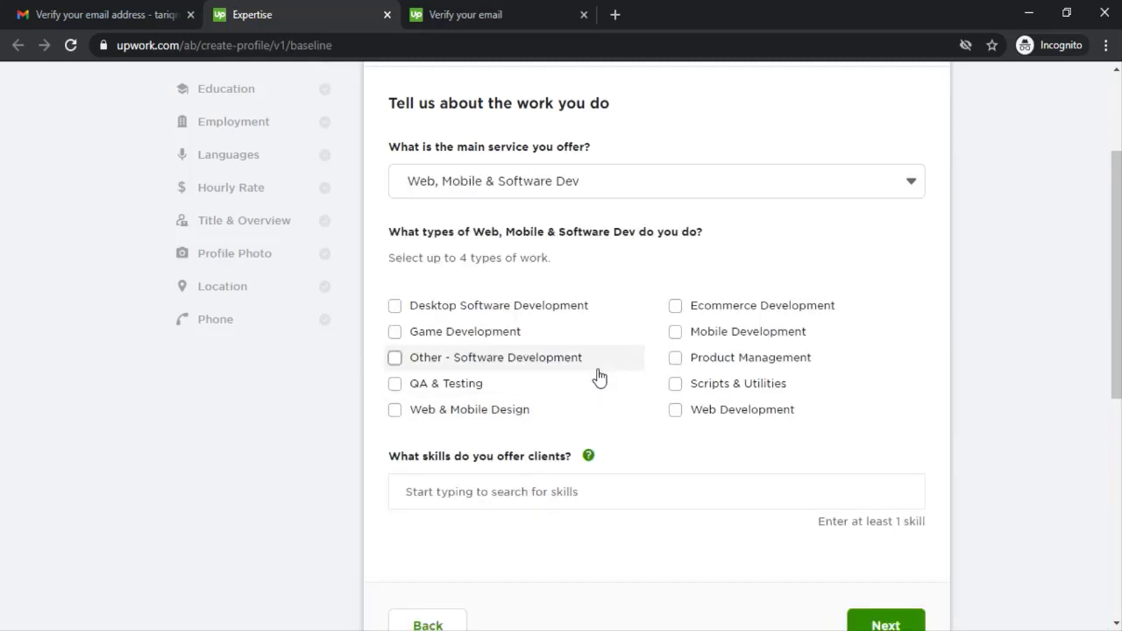
Step: Tick Desktop Software, Game, Web & Mobile Design and Mobile Development work types
click(474, 311)
click(488, 337)
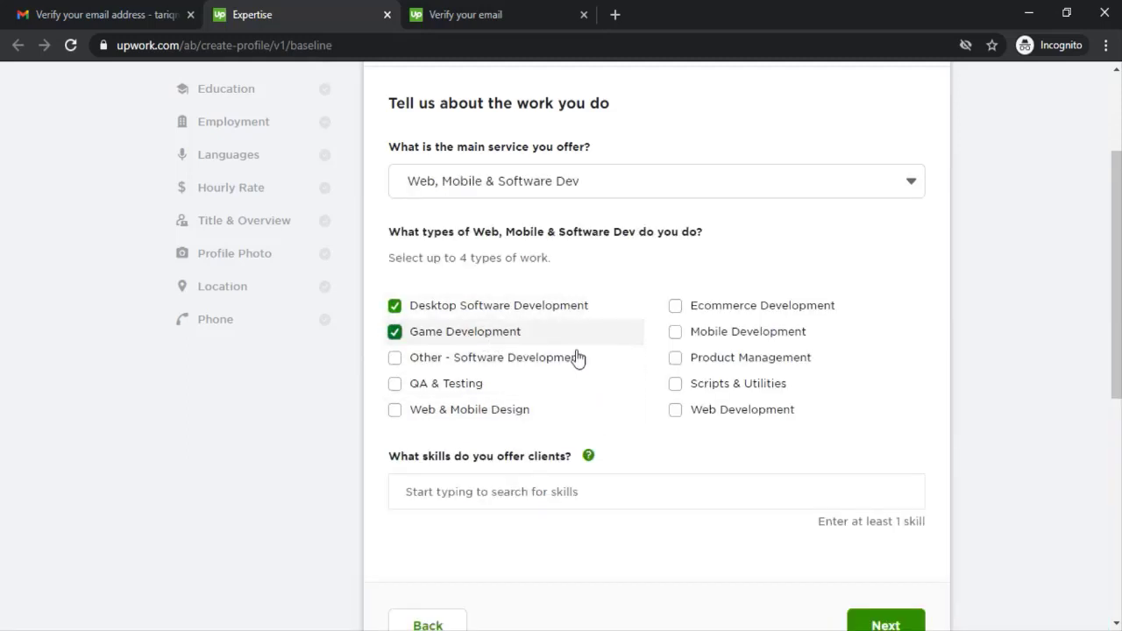
click(509, 416)
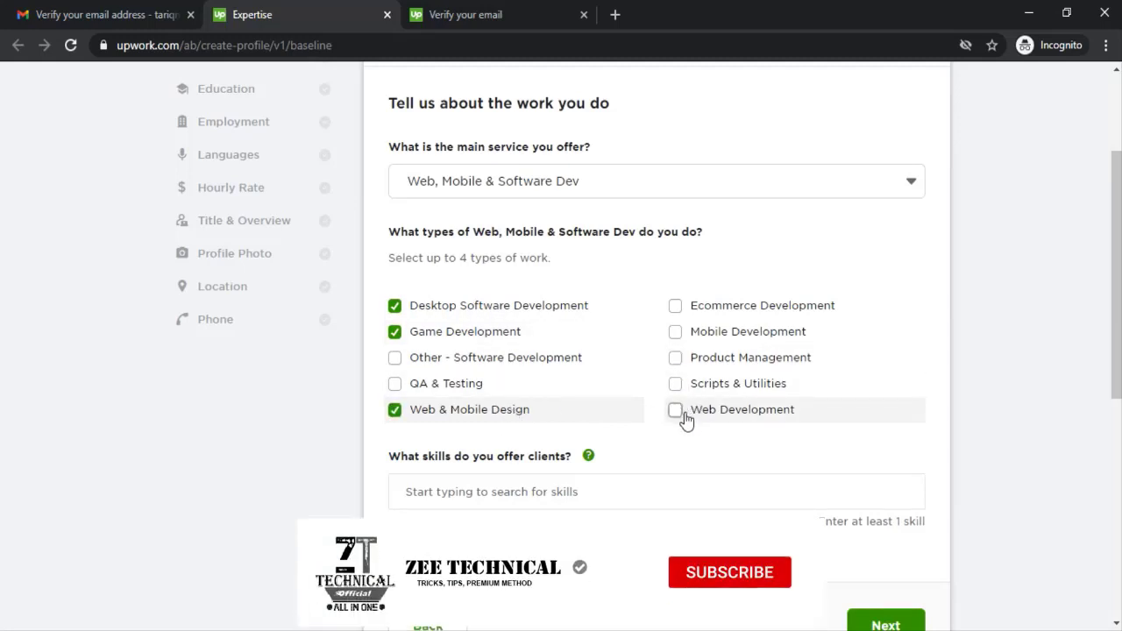
click(677, 333)
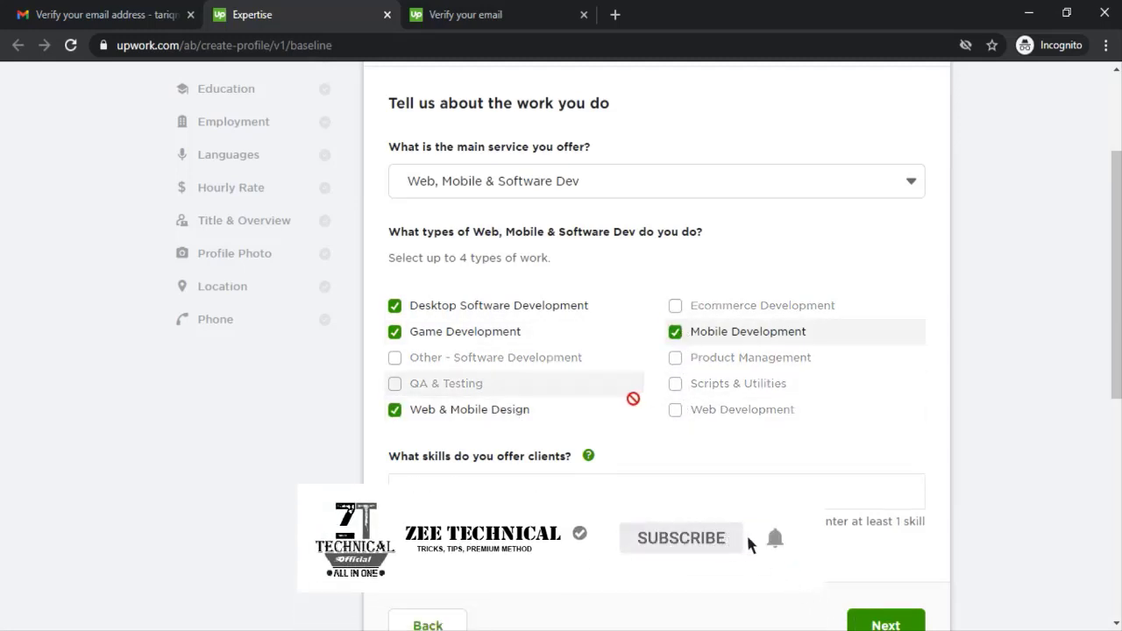
scroll(570, 369, down, 1)
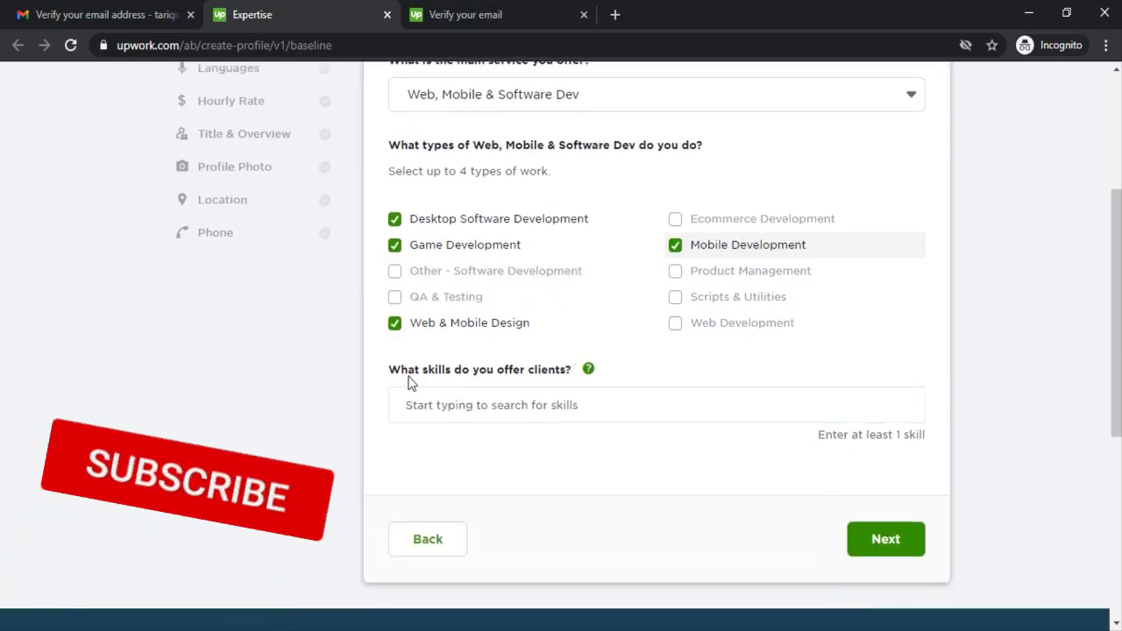
Step: Add Mobile UI Design, Mobile Angular UI and Mobile App Development as skills, then continue
click(518, 414)
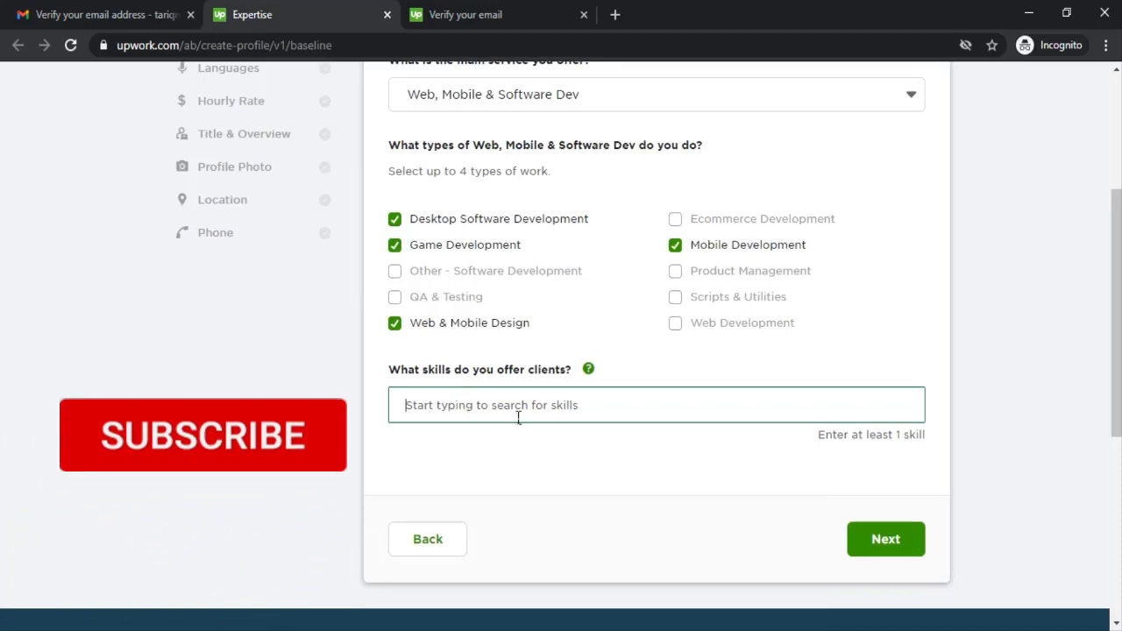
text(UI)
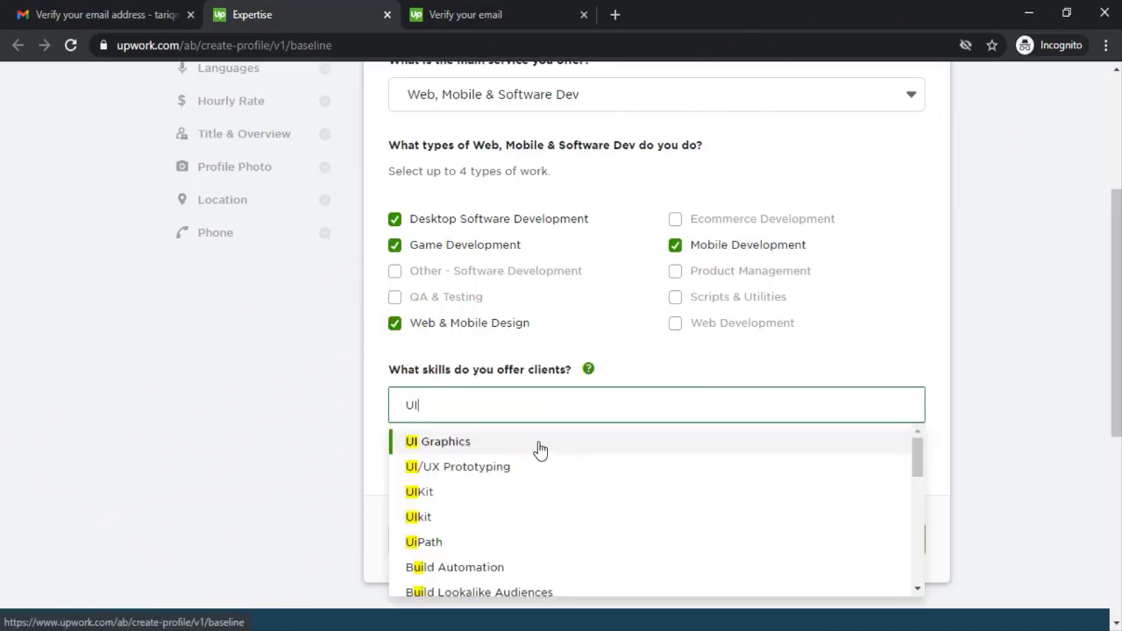
text(Mobile Ui)
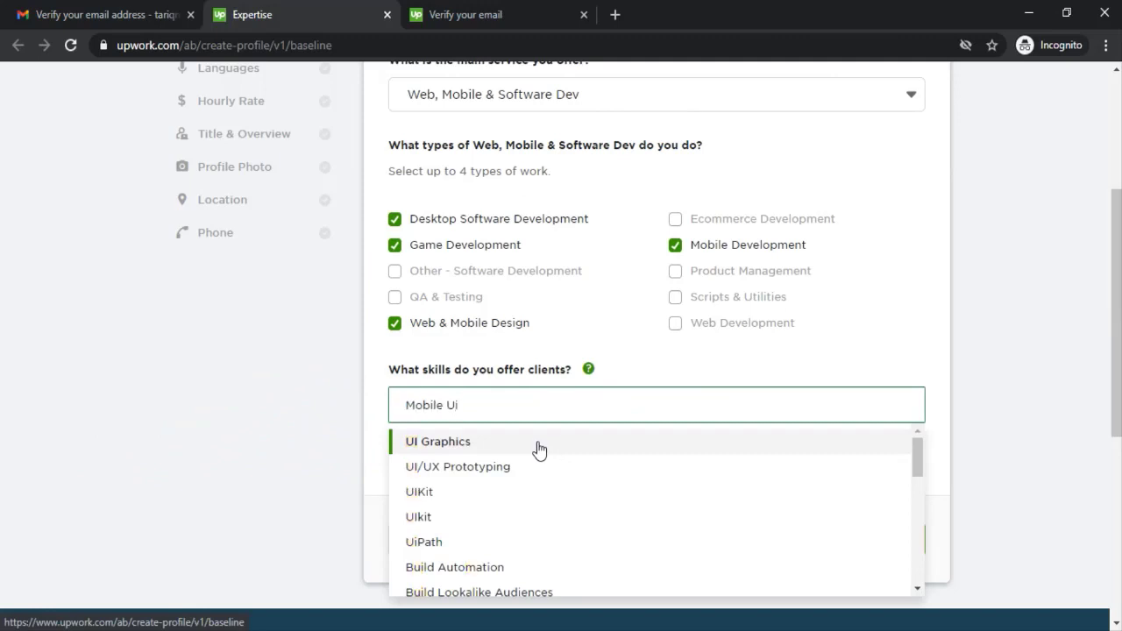
click(499, 443)
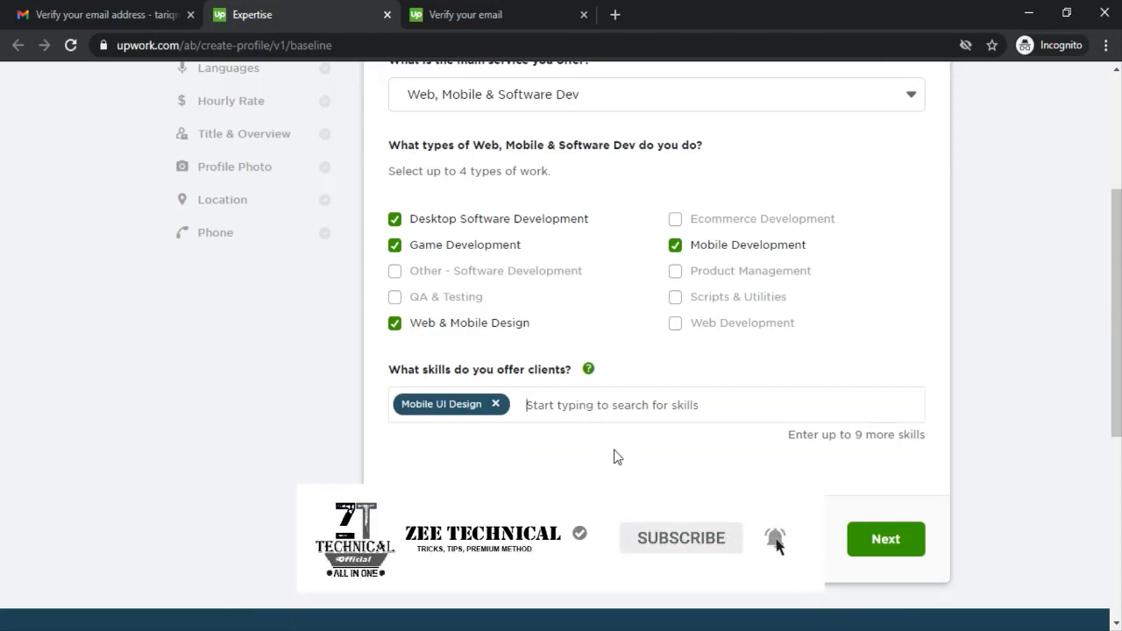
text(Ando)
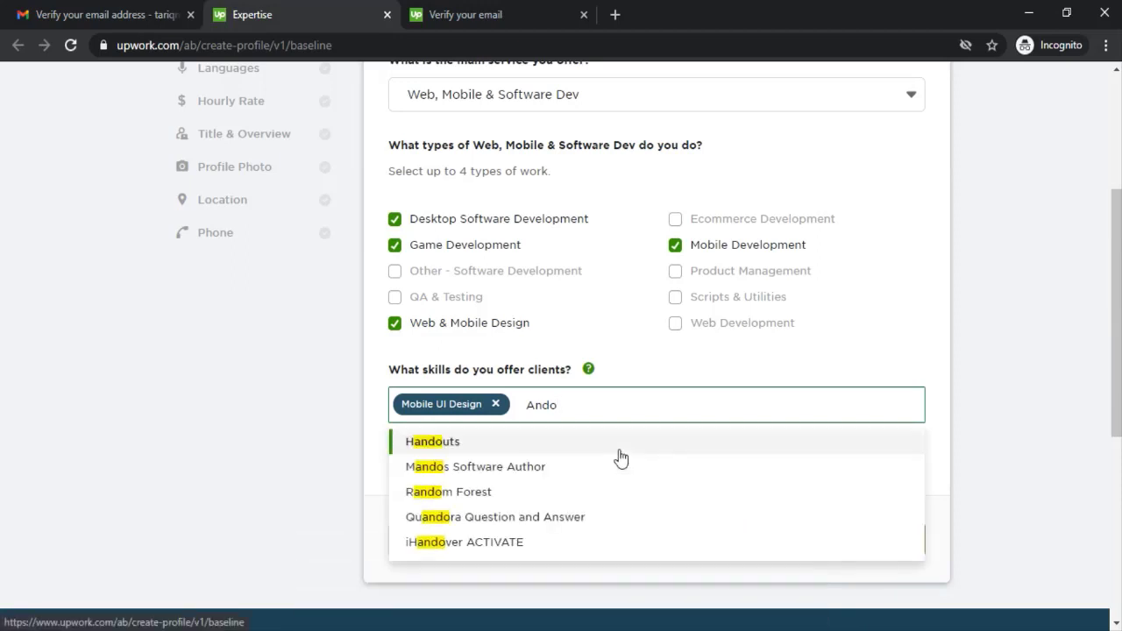
text(r)
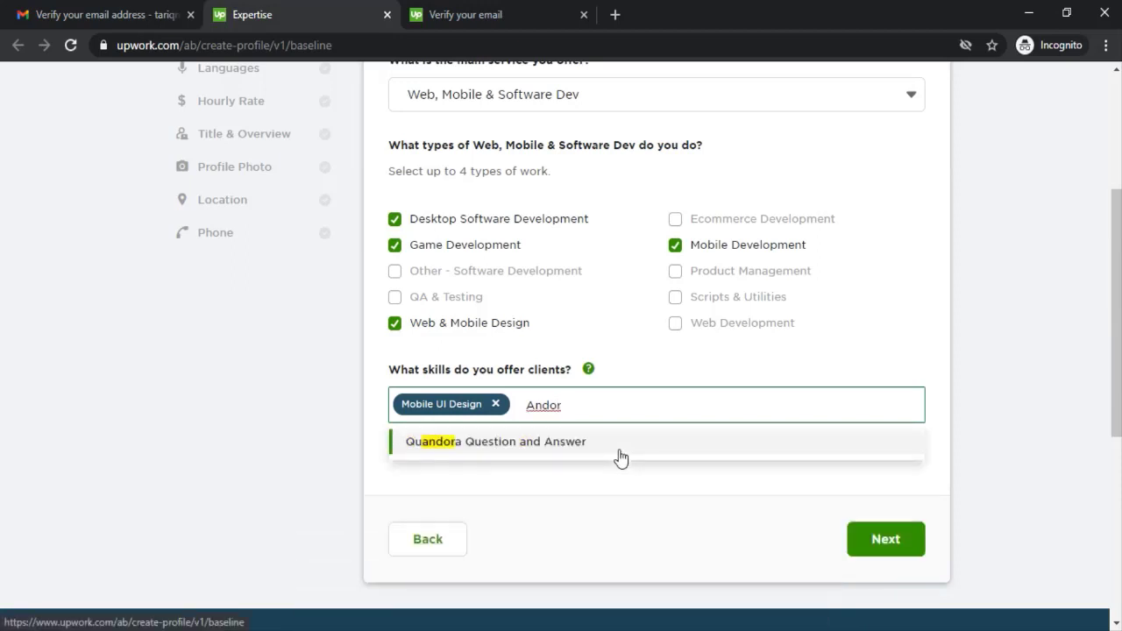
key(BackSpace)
key(BackSpace)
key(BackSpace)
key(BackSpace)
key(BackSpace)
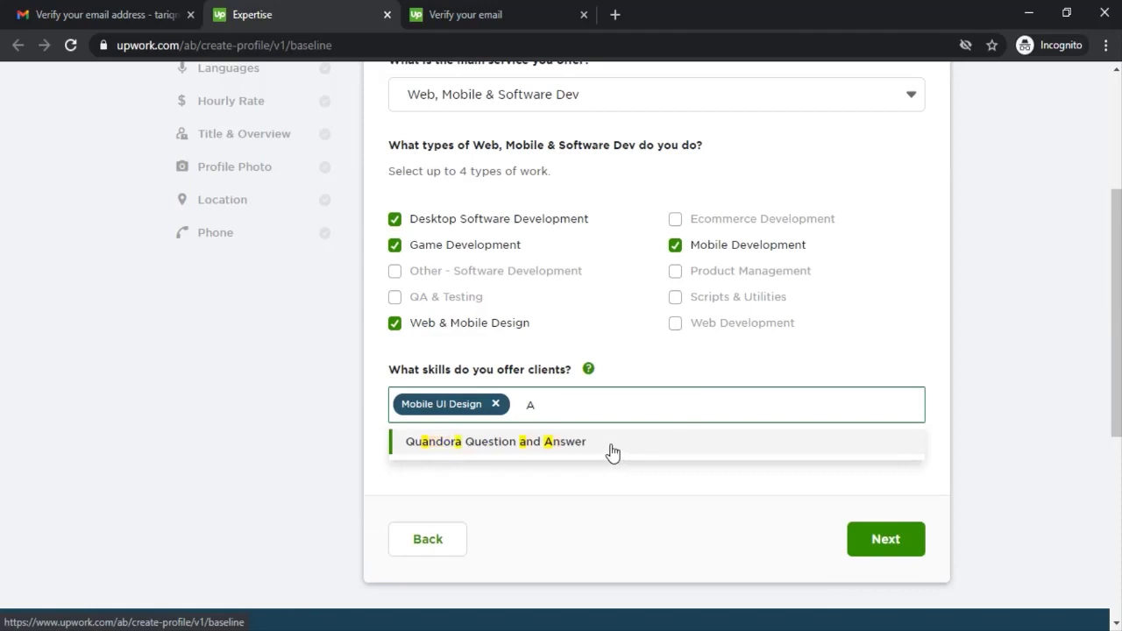
text(Mobile)
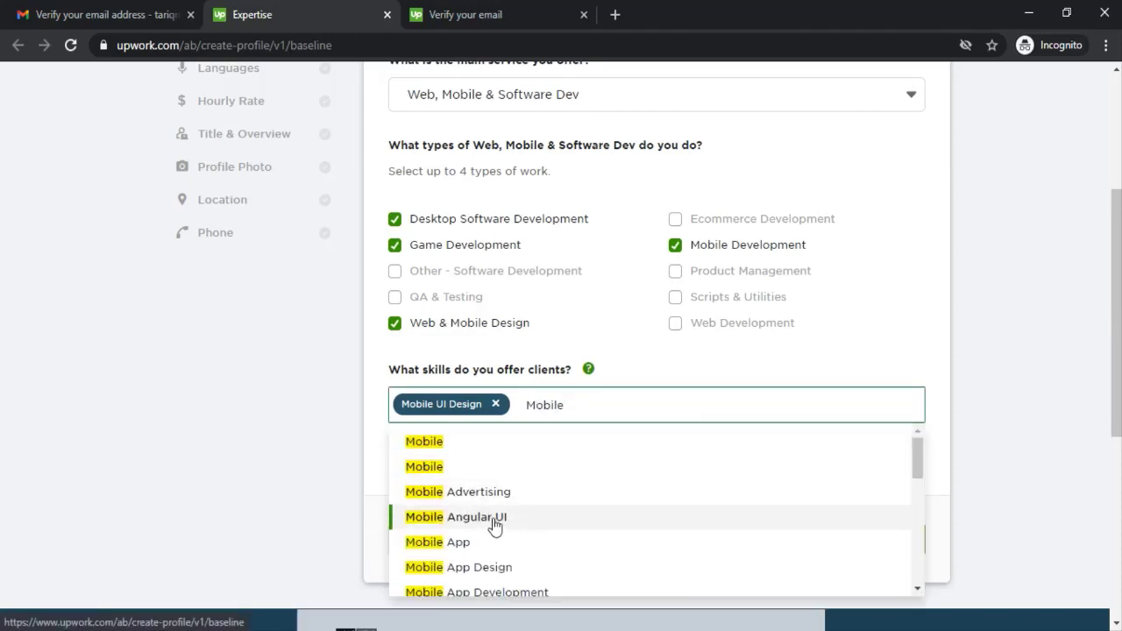
key(Return)
text(Mobile)
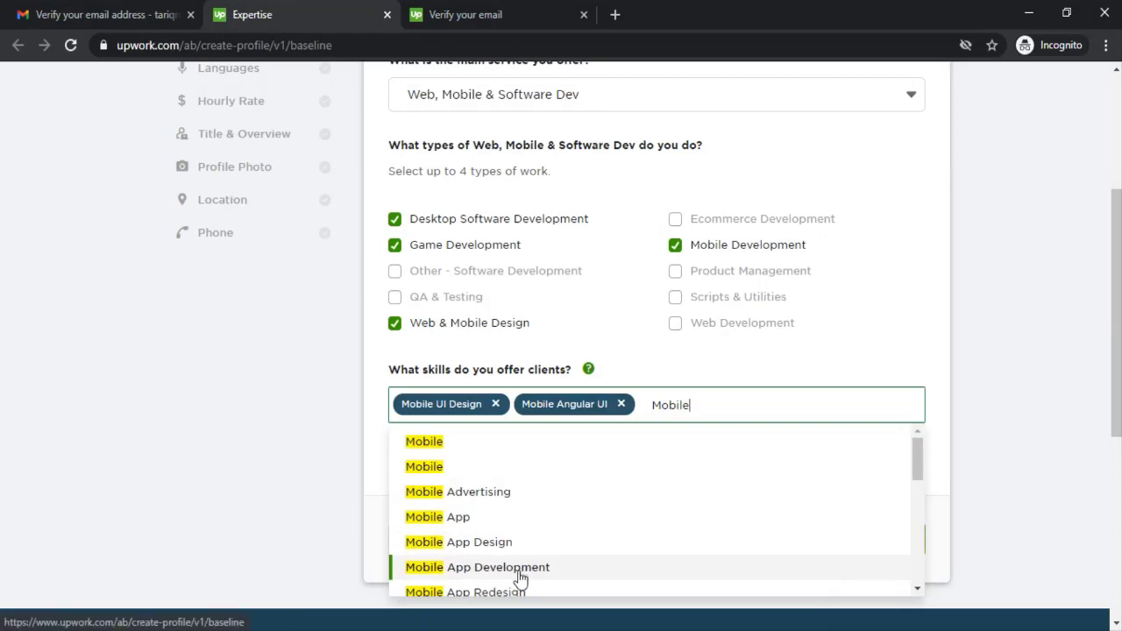
click(521, 570)
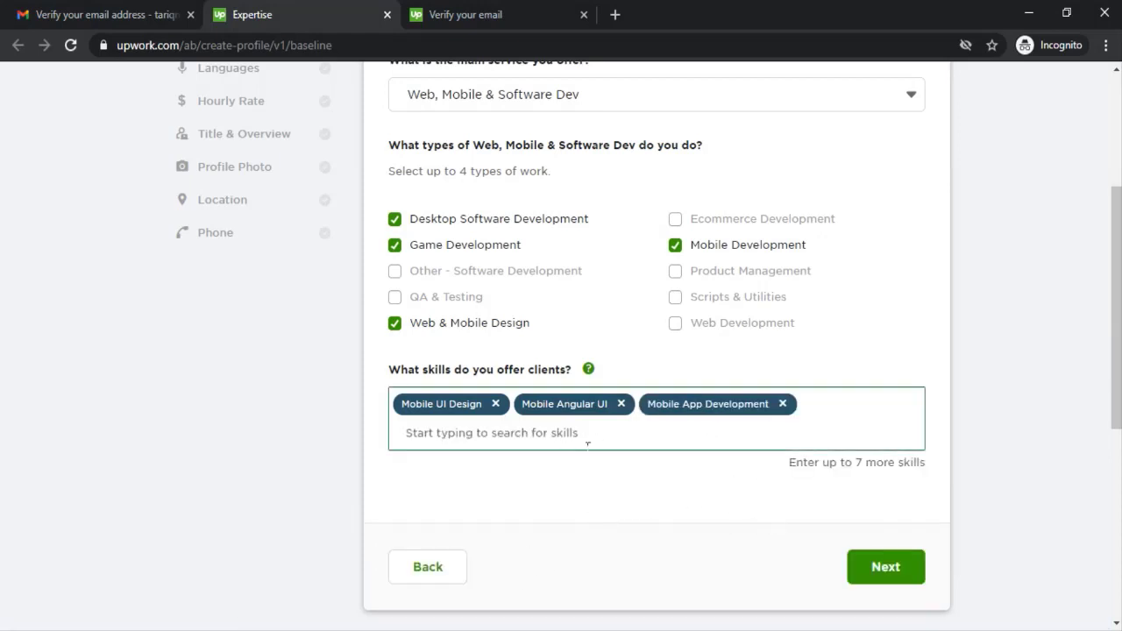
click(877, 568)
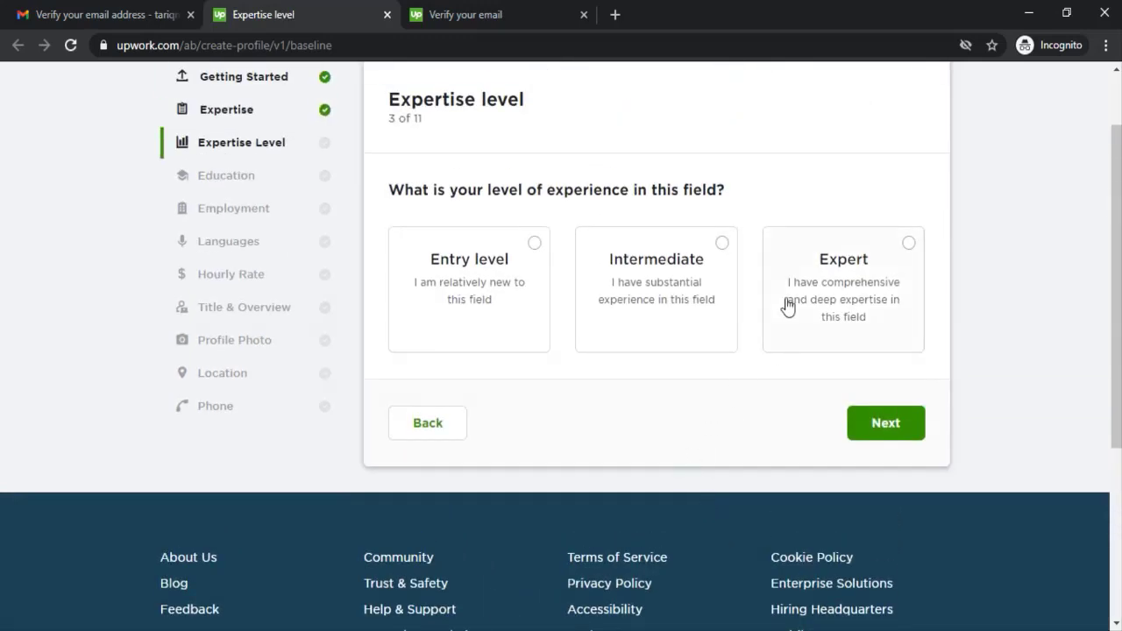
Step: Choose Expert as the experience level and continue to the Education step
click(911, 249)
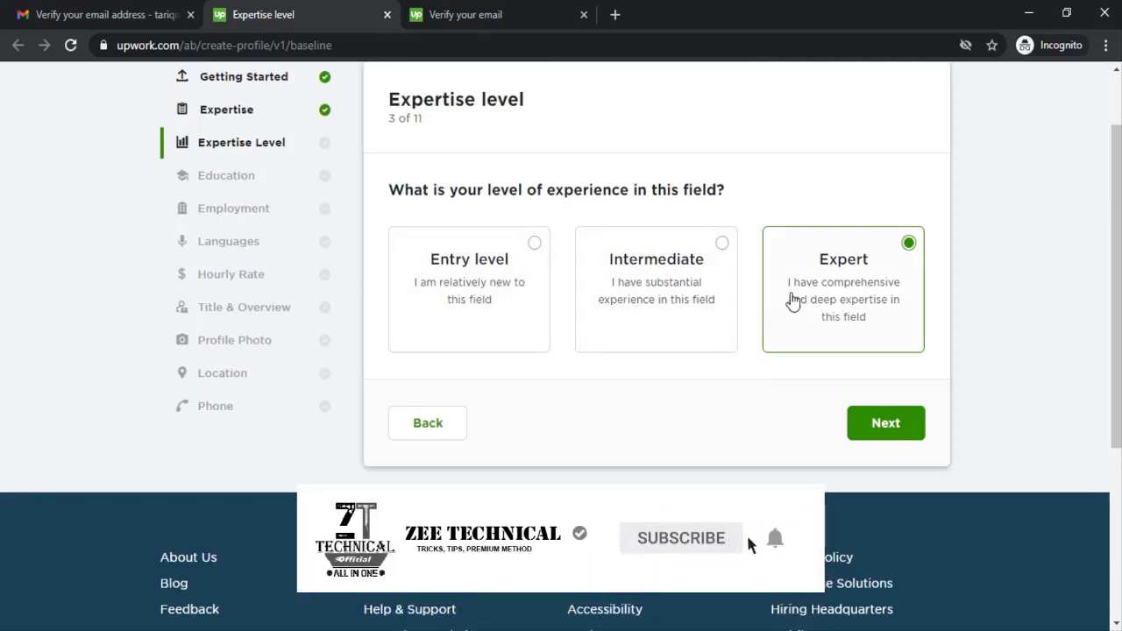
click(885, 430)
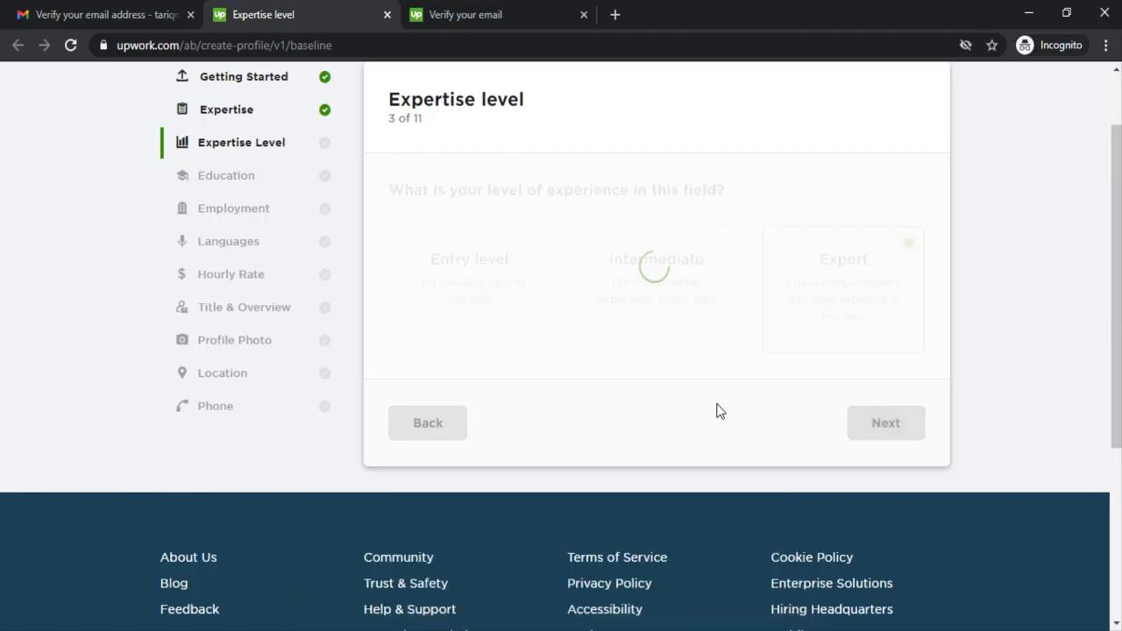
scroll(684, 369, up, 1)
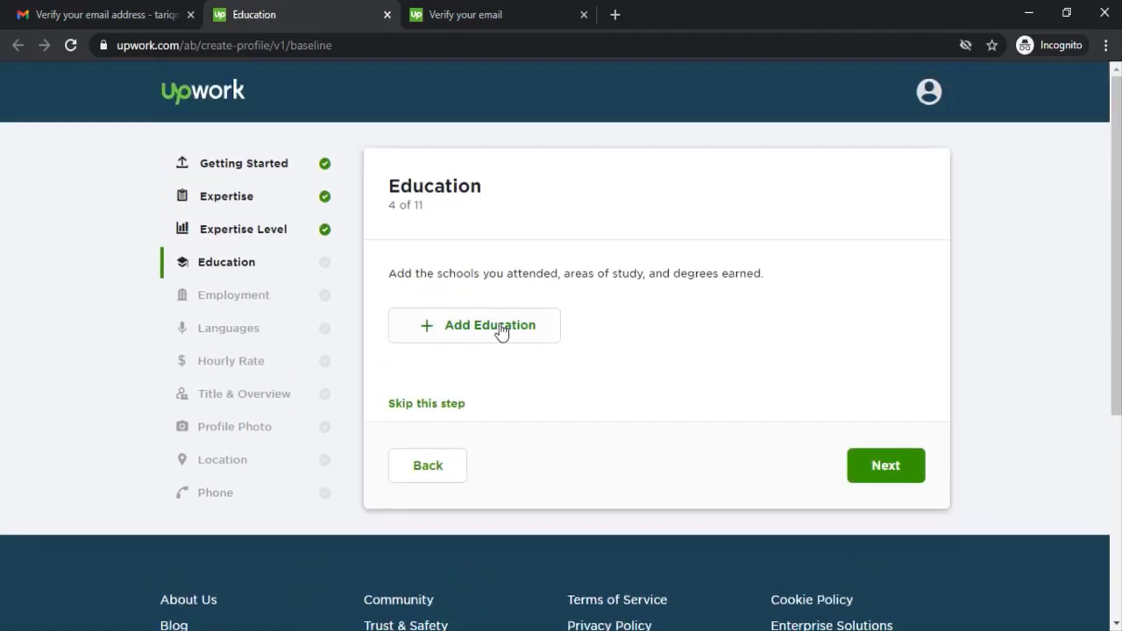
Step: Start an education entry for University of the Punjab with degree Master of Computer Applications (MCA)
click(536, 333)
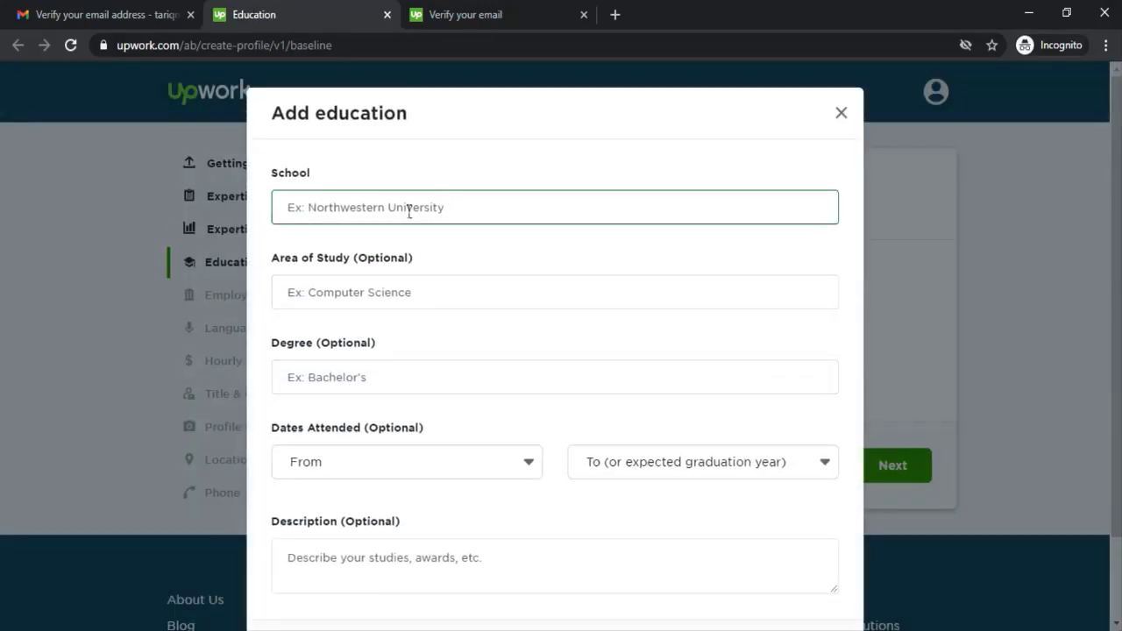
click(407, 214)
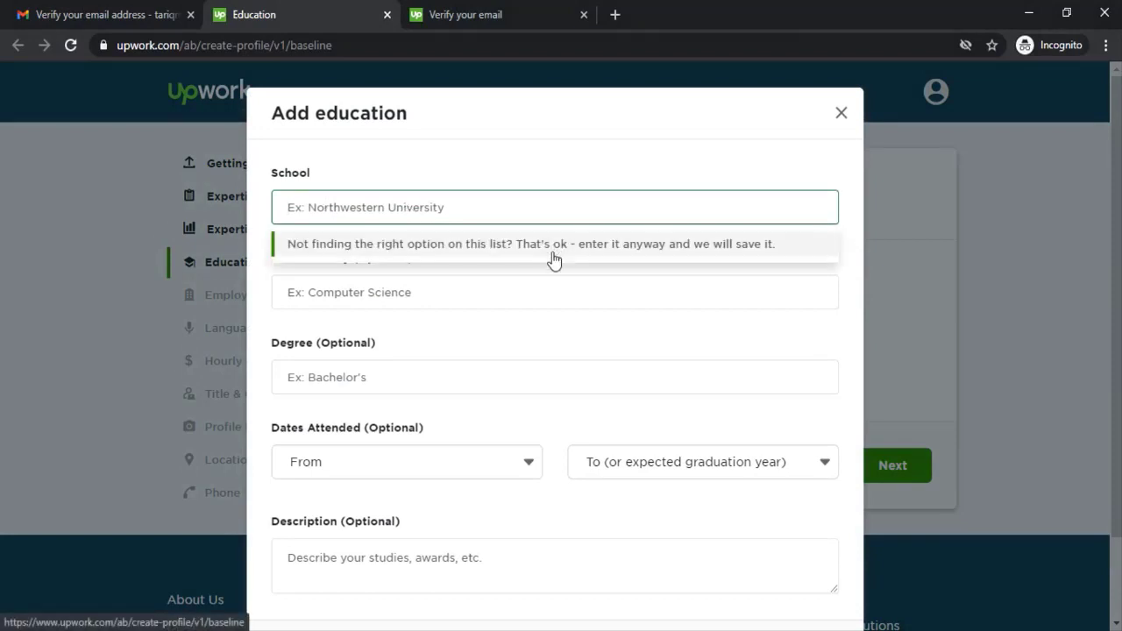
text(M)
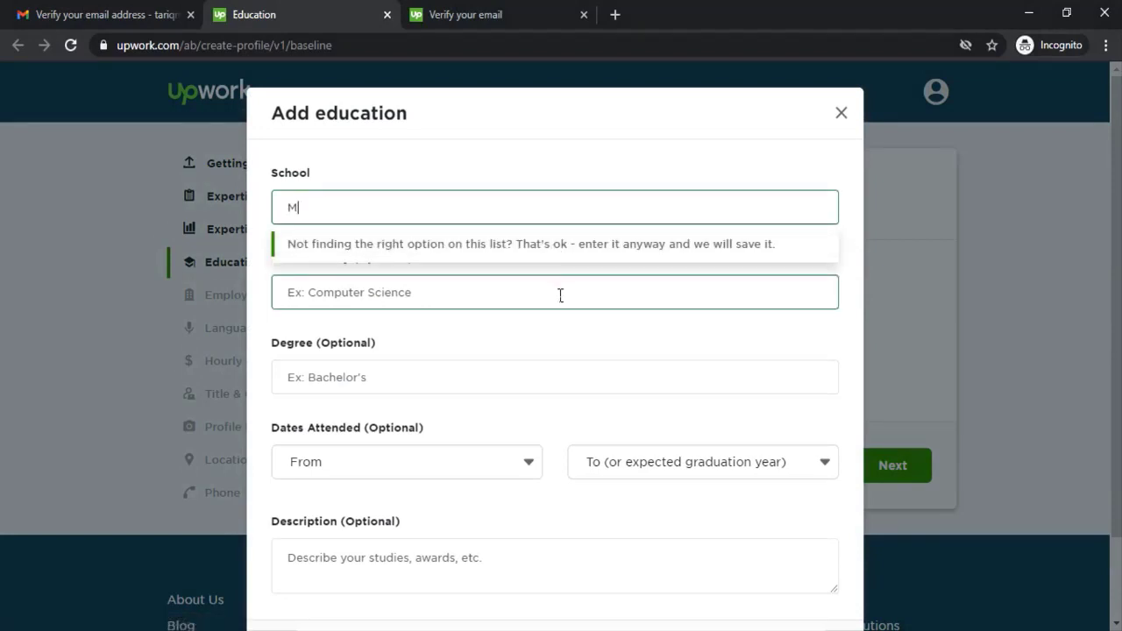
text(aster)
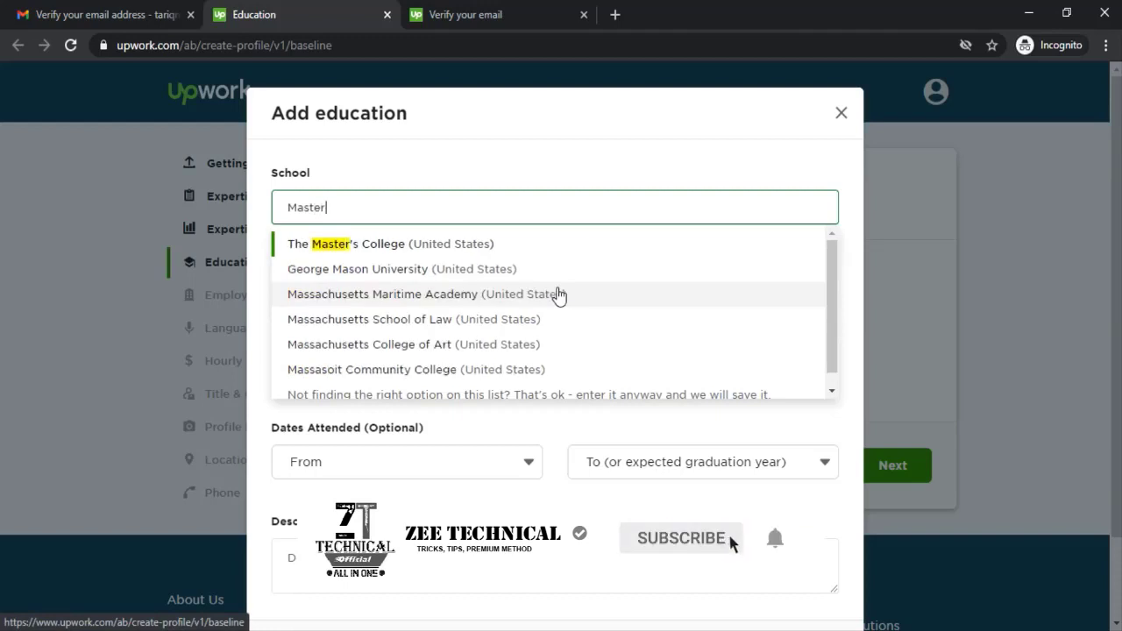
key(ctrl+a)
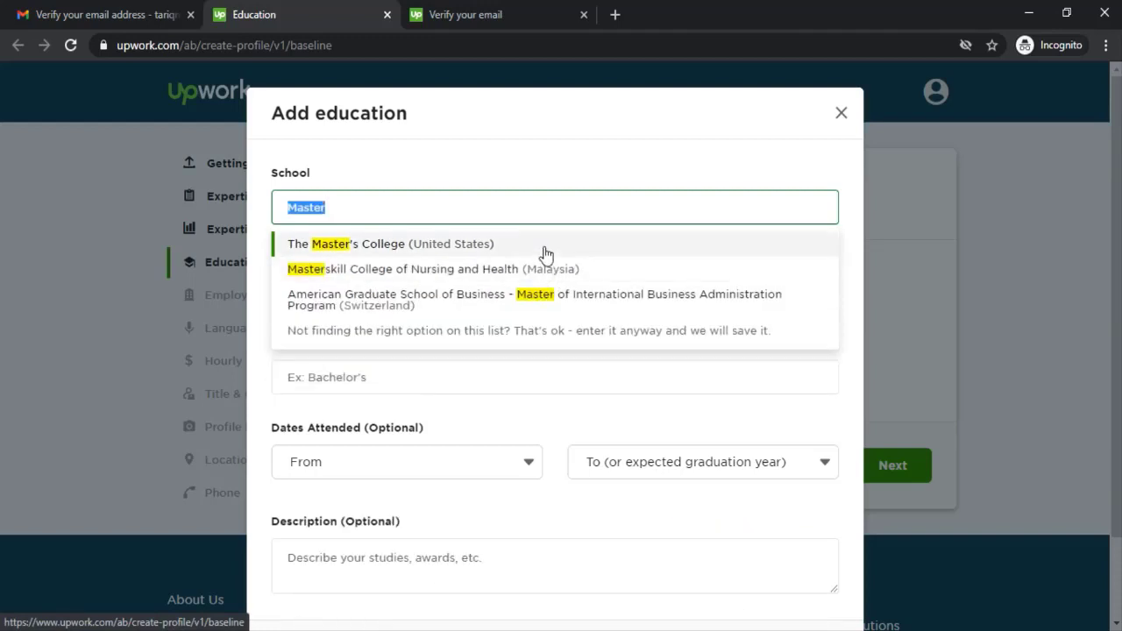
key(BackSpace)
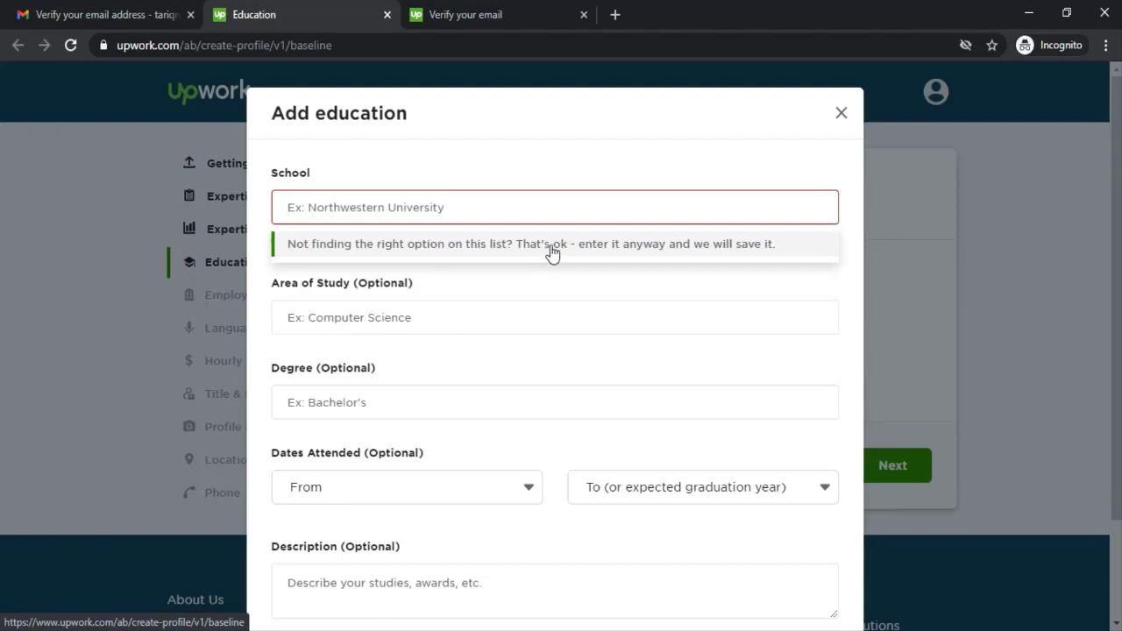
text(Isl)
key(BackSpace)
key(BackSpace)
key(BackSpace)
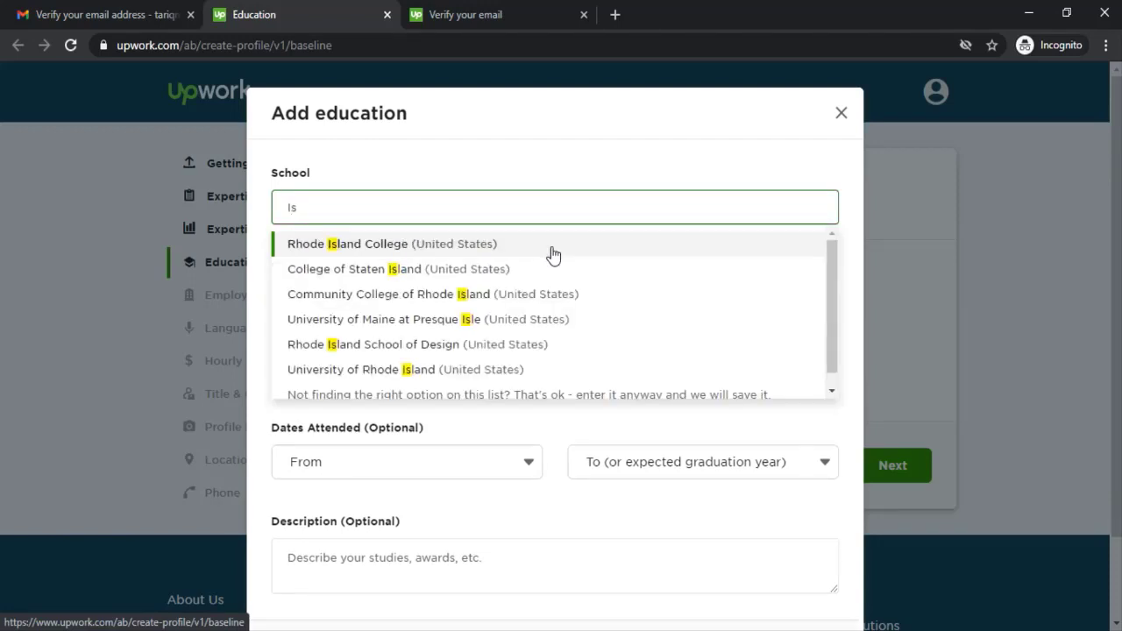
text(Punjab)
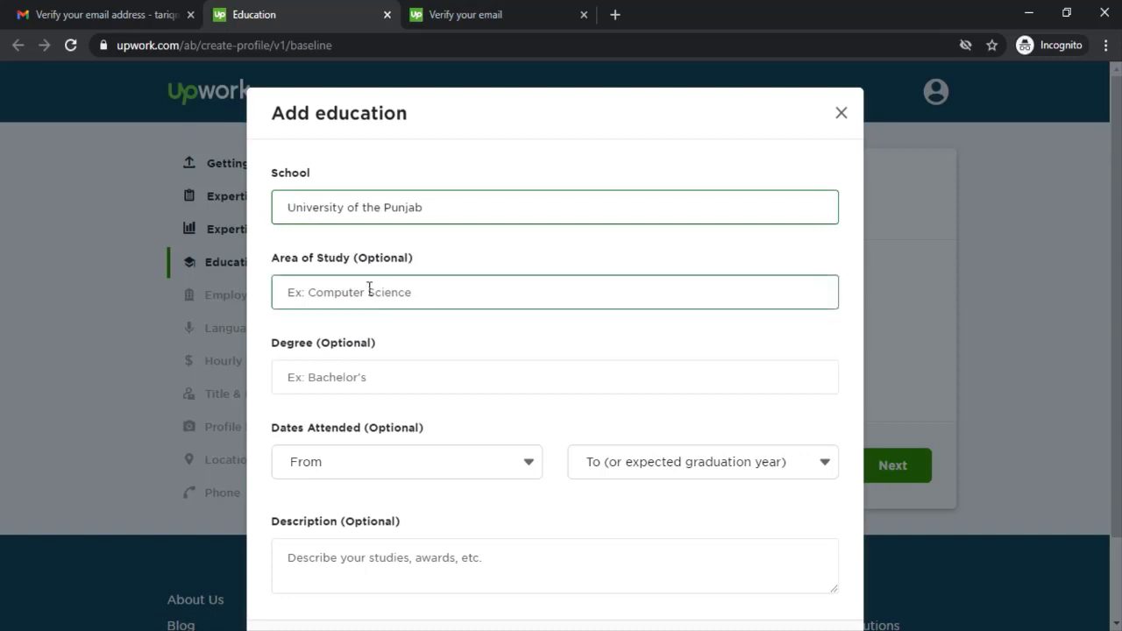
click(383, 305)
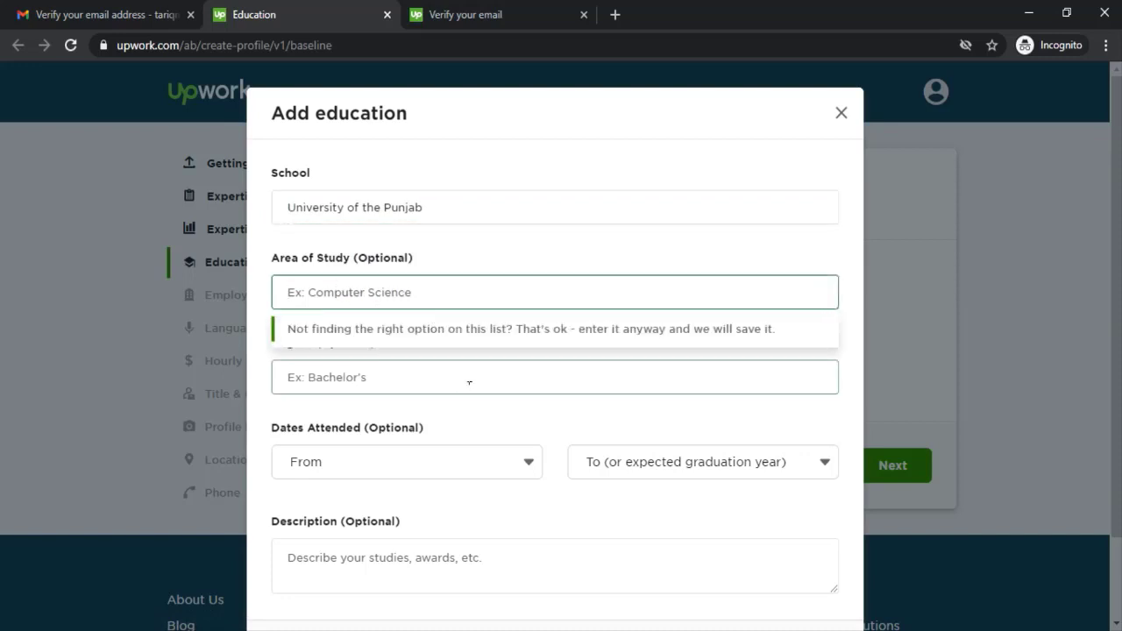
click(428, 393)
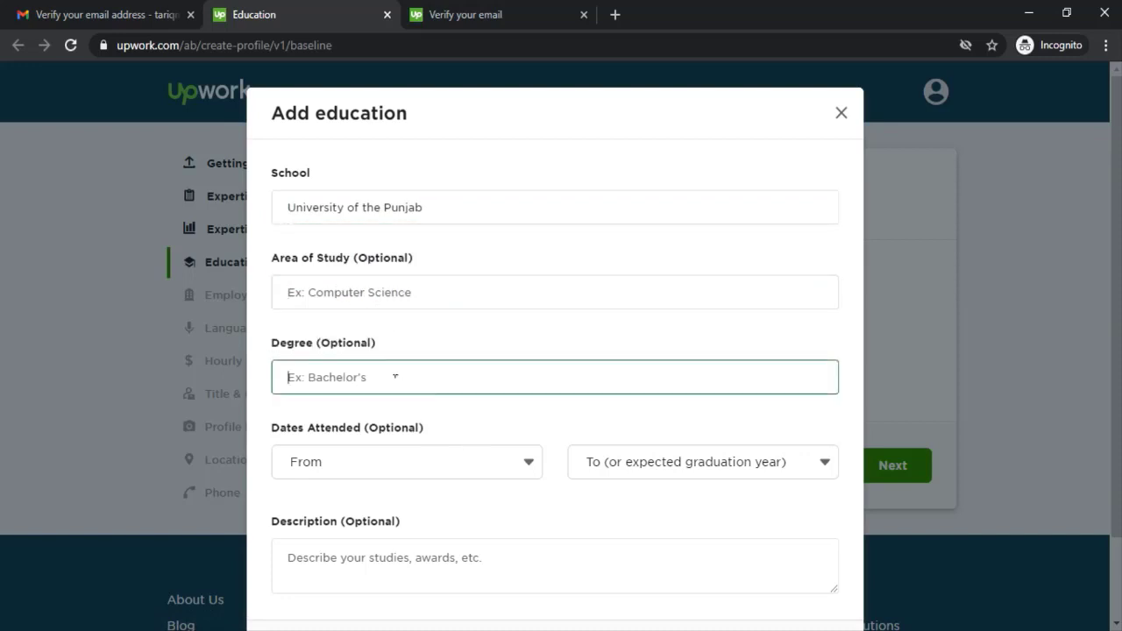
text(Master of)
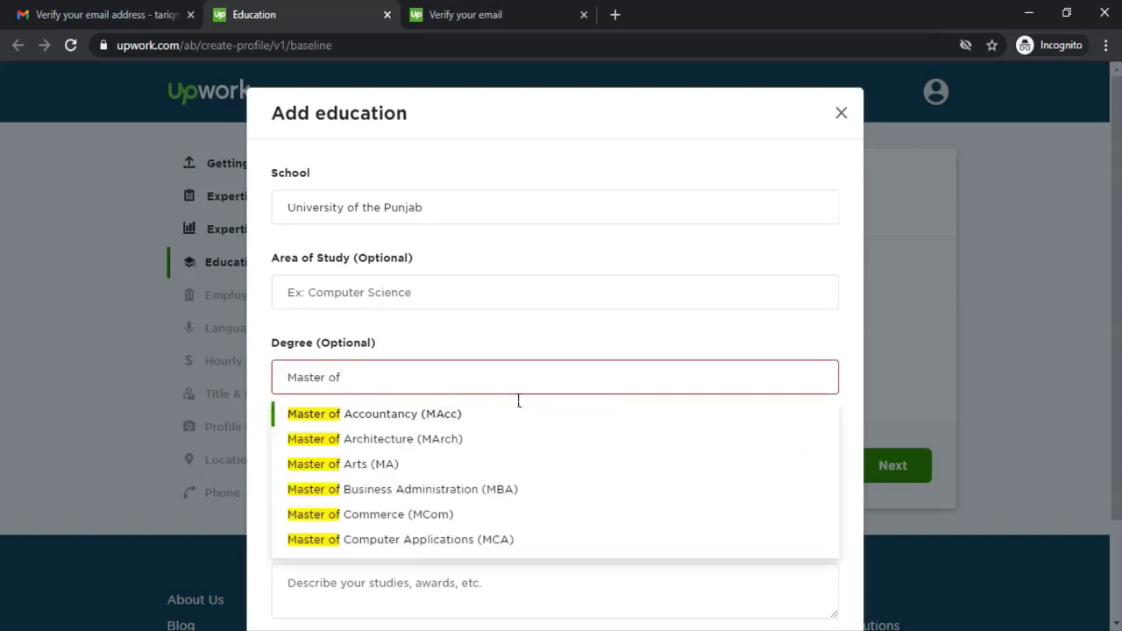
click(426, 540)
Step: Set the dates attended to 2016 - 2019 and save the education entry
scroll(521, 295, down, 1)
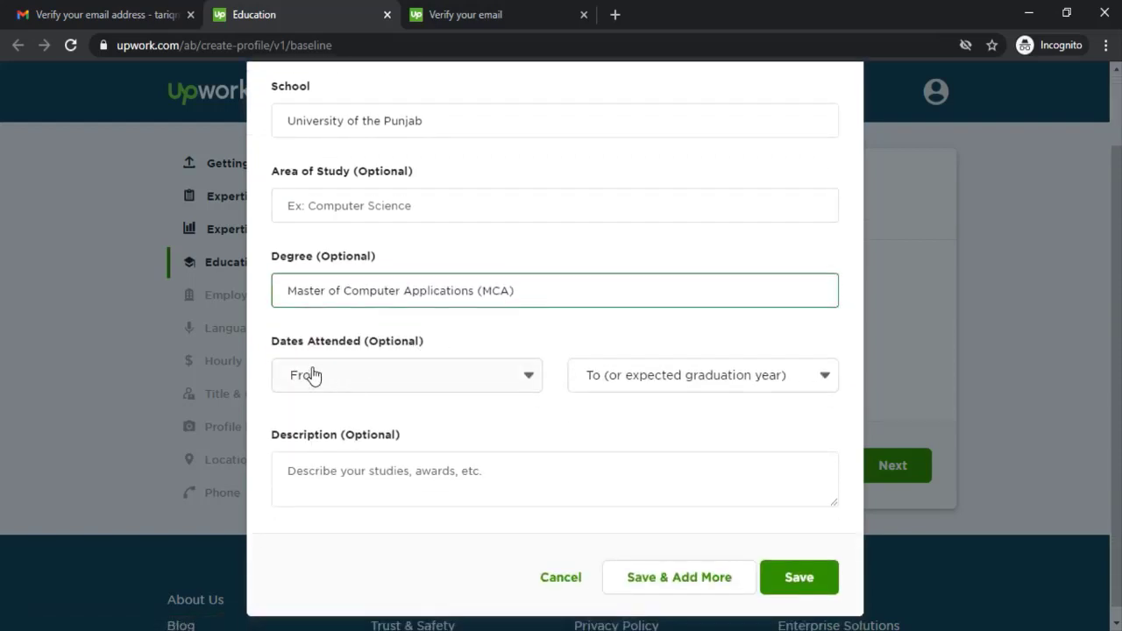
click(357, 378)
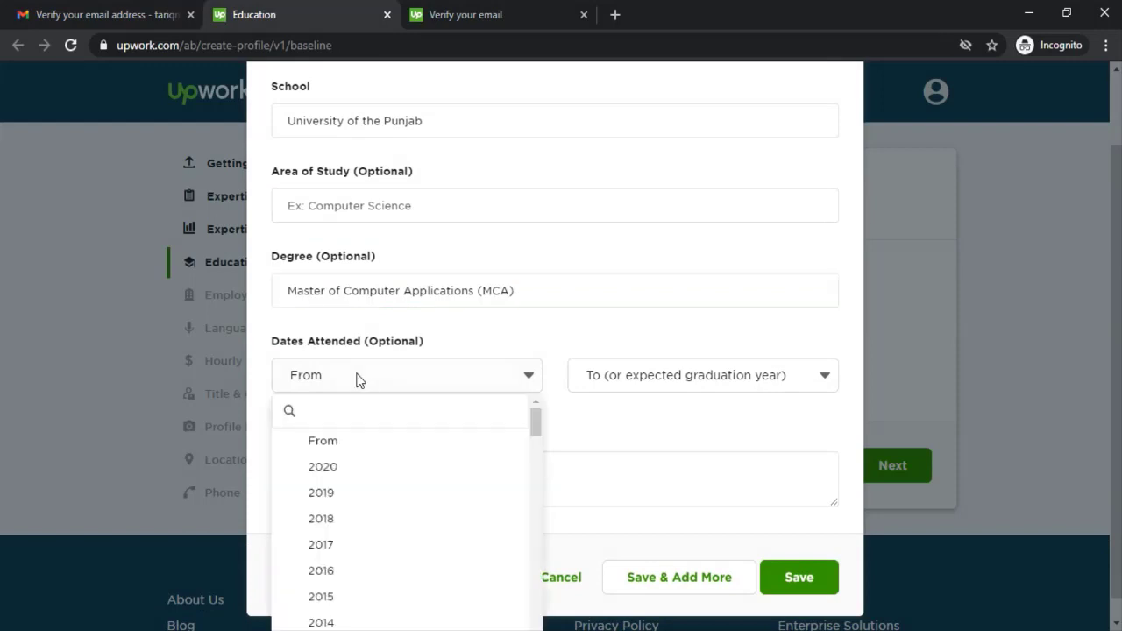
click(352, 525)
click(647, 378)
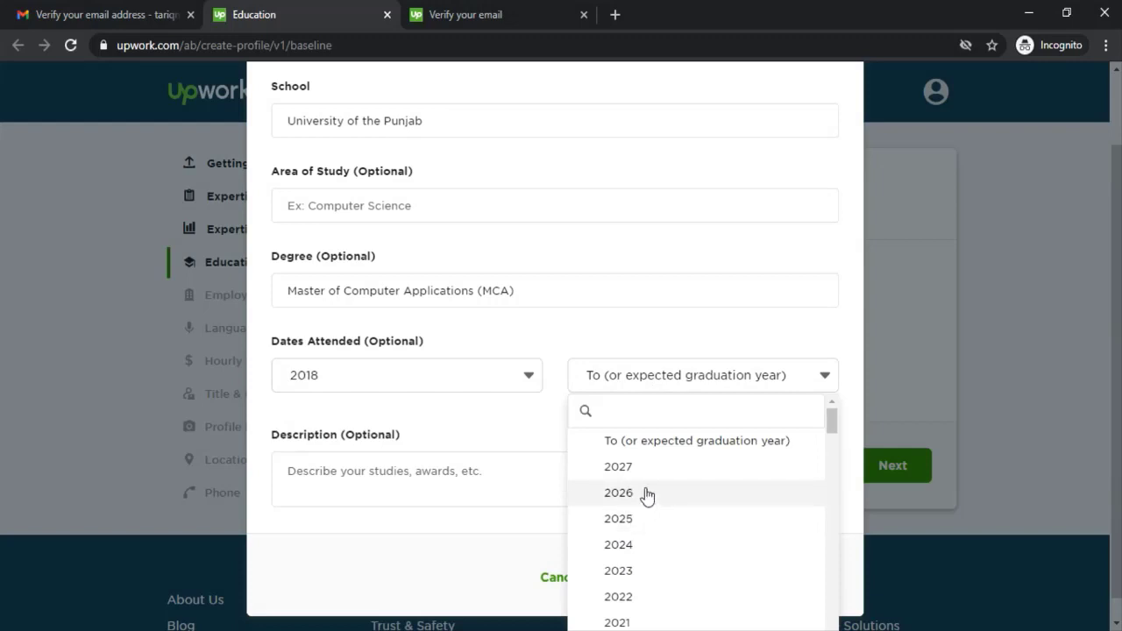
scroll(647, 496, up, 1)
scroll(647, 496, down, 2)
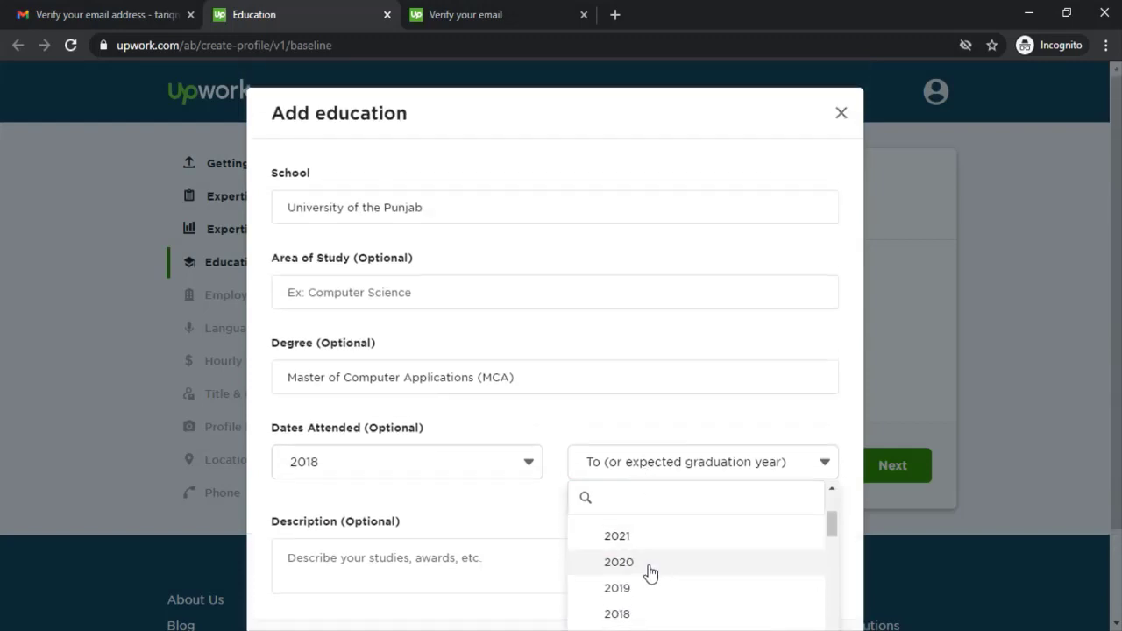
scroll(645, 583, up, 1)
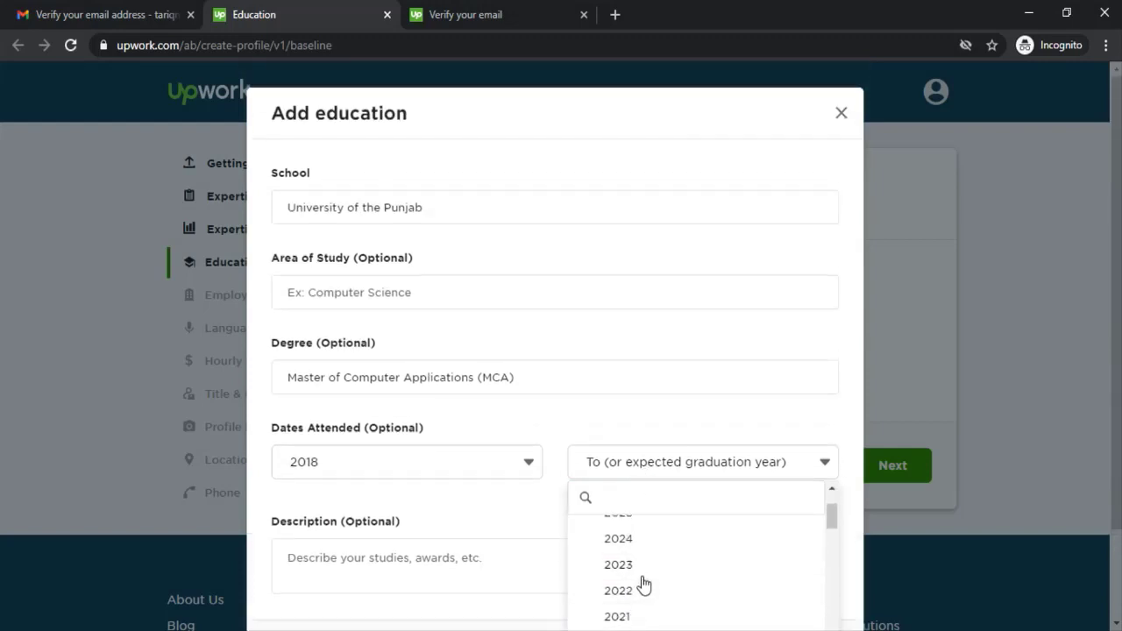
click(449, 476)
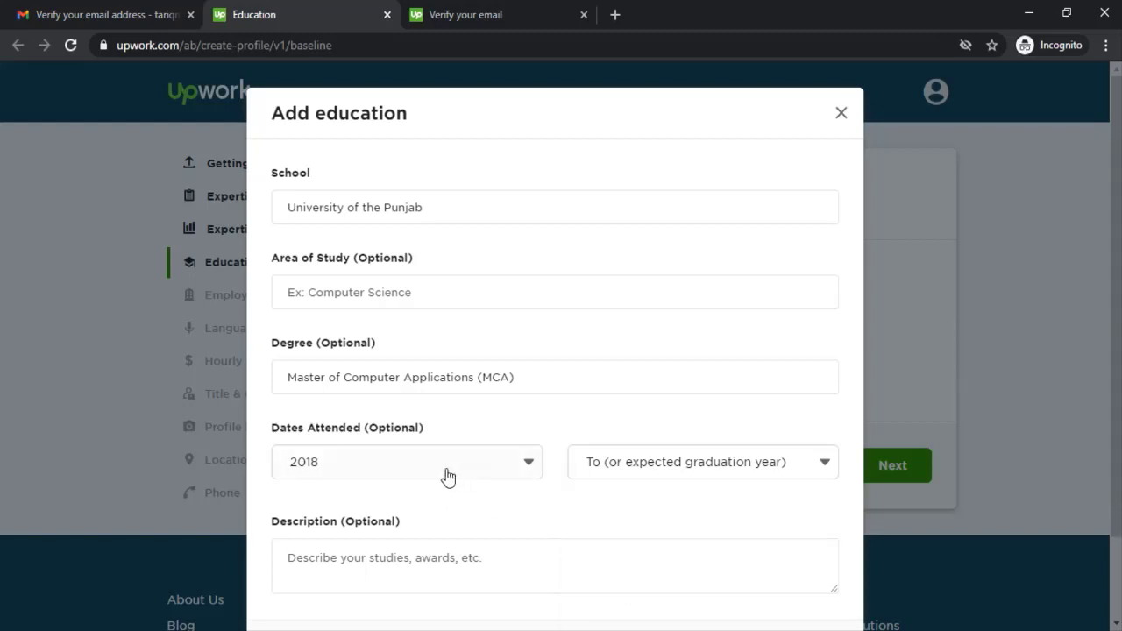
click(449, 477)
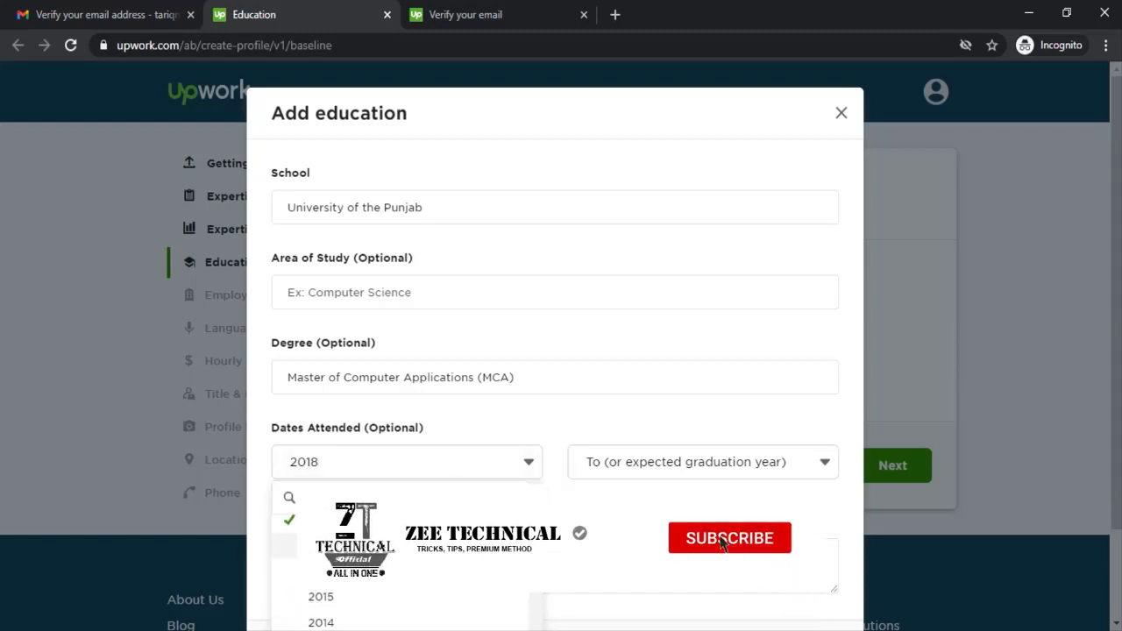
click(321, 570)
click(627, 471)
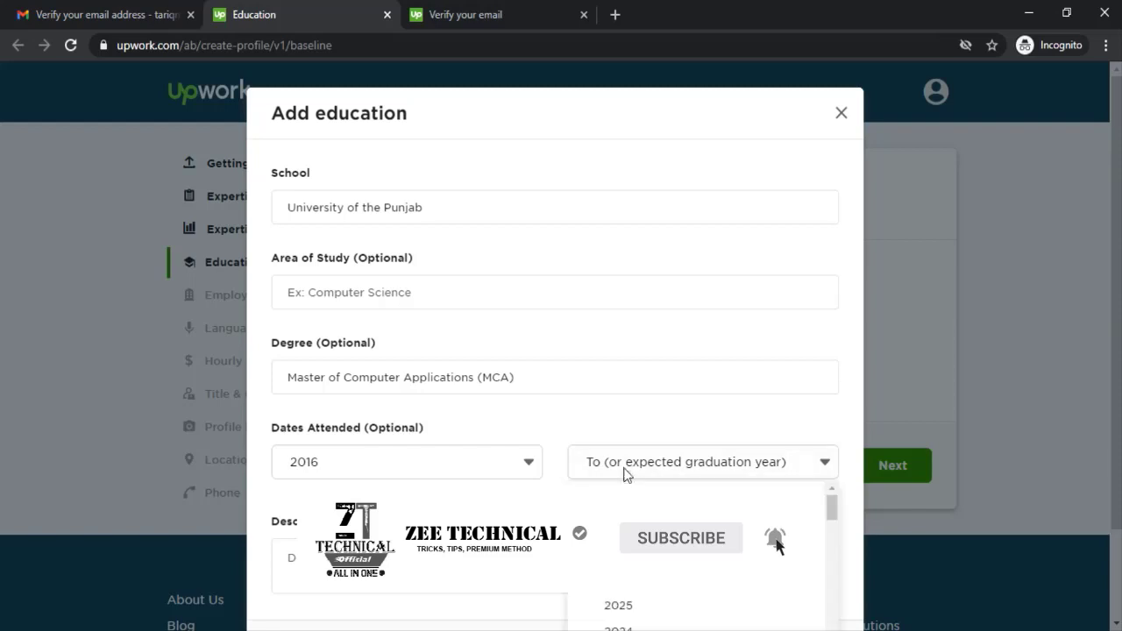
scroll(672, 391, down, 1)
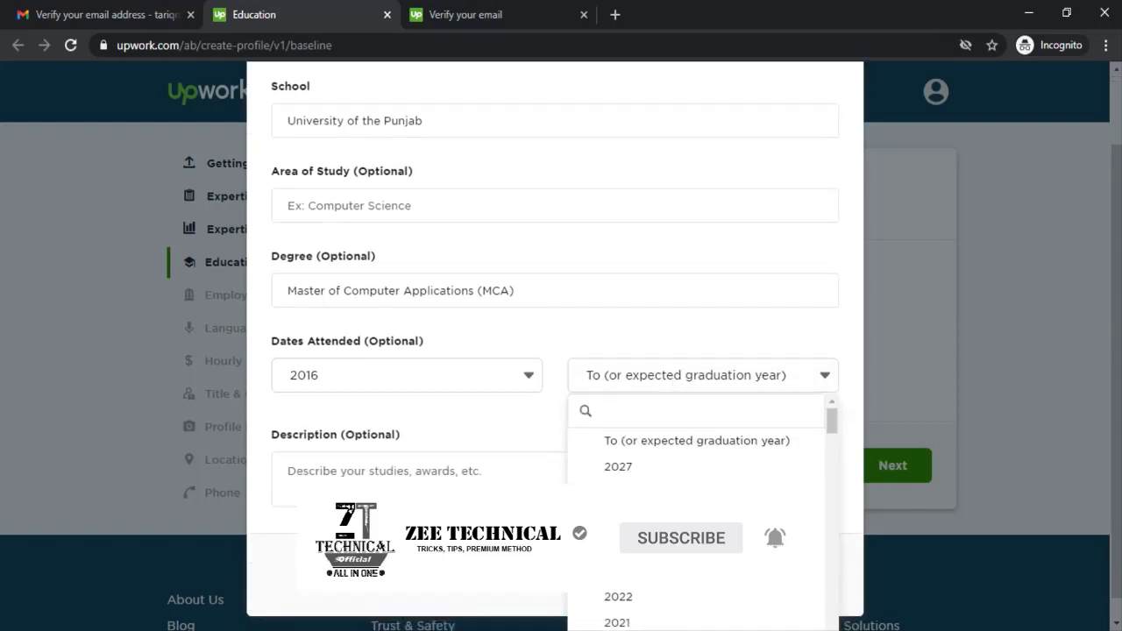
scroll(682, 544, down, 1)
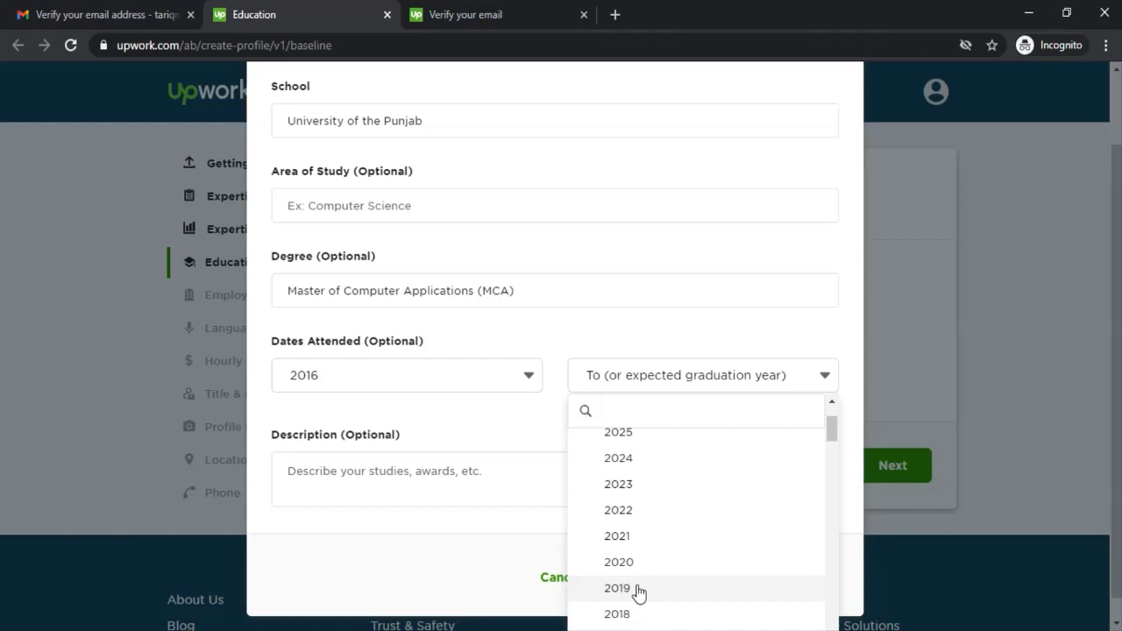
click(618, 589)
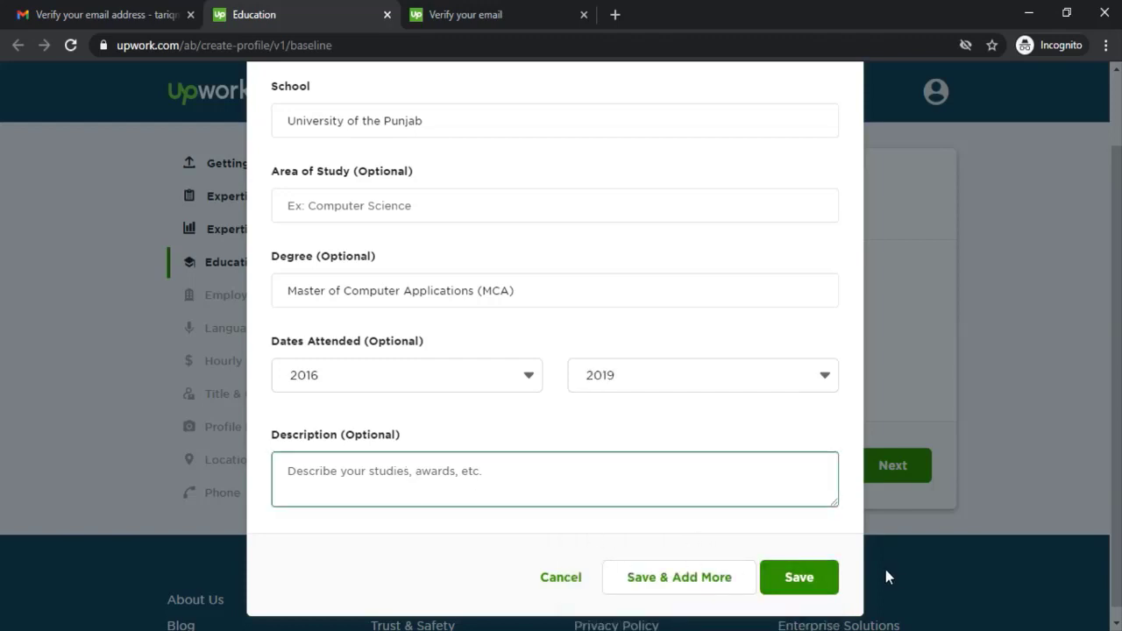
click(799, 577)
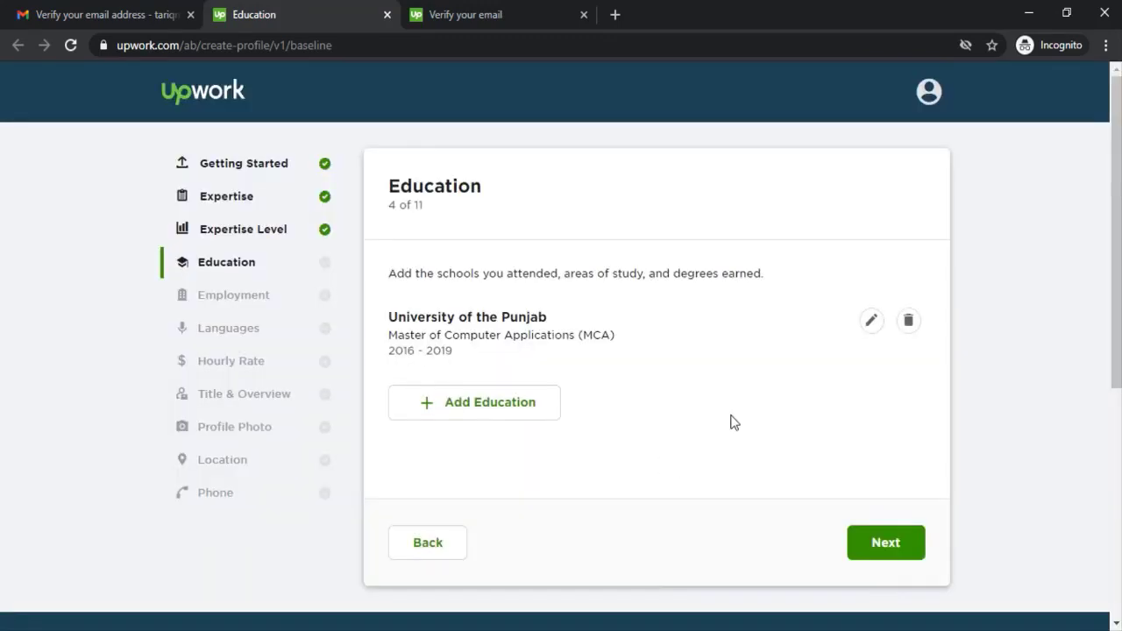
Step: Add an employment entry with company ELinks Lahore, location Lahore, Pakistan, and title Mobile Development UI
click(897, 549)
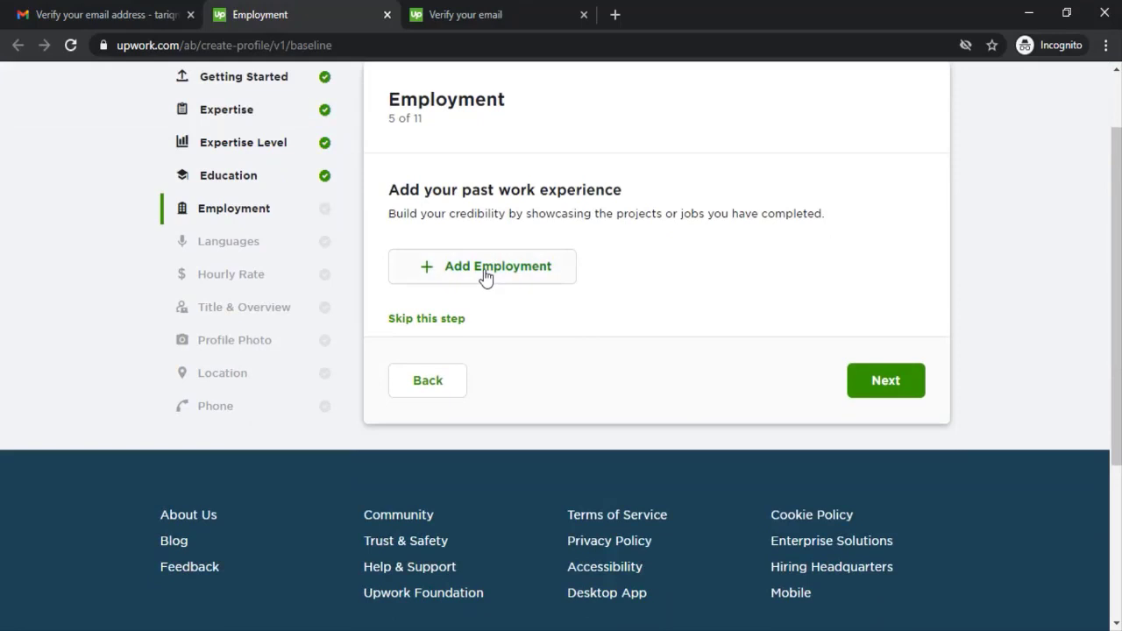
click(541, 281)
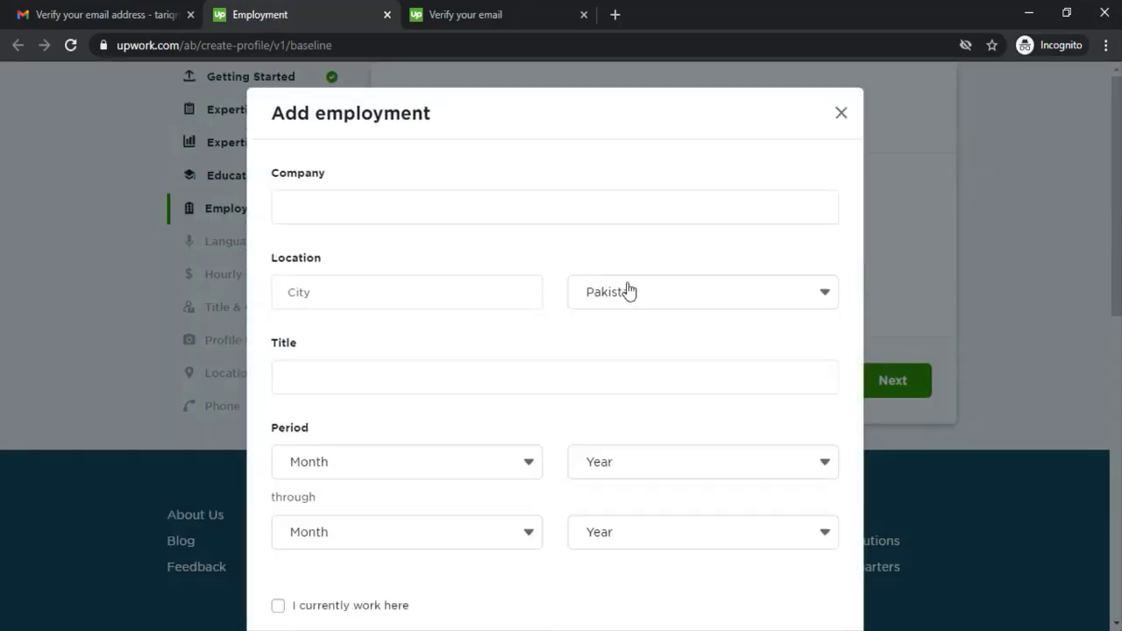
click(347, 198)
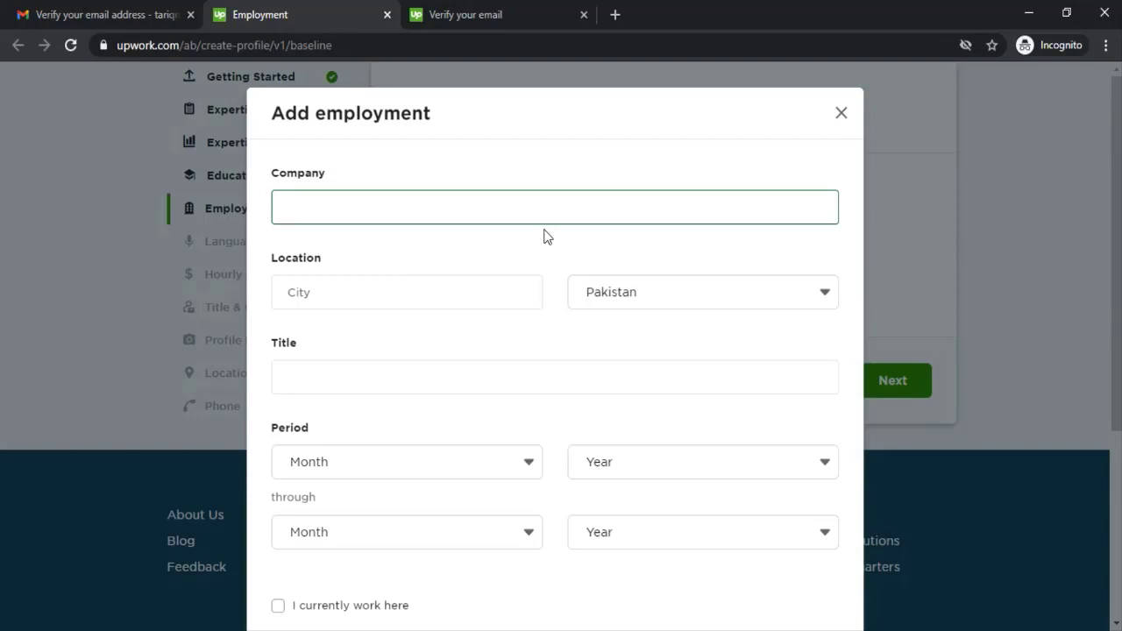
text(ELink)
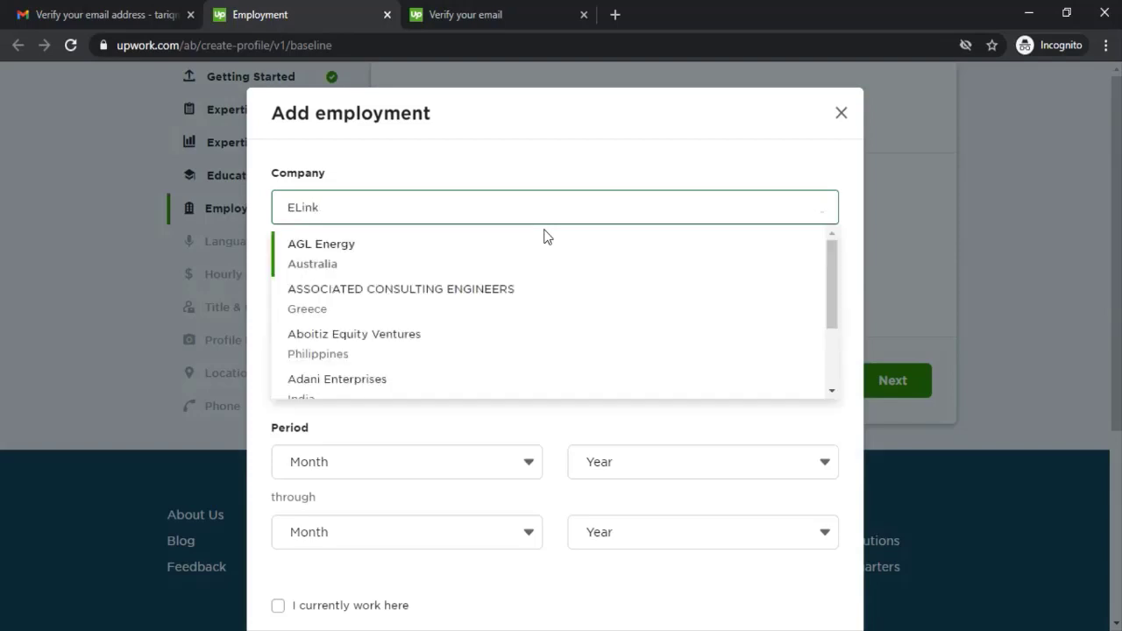
text(s Lahore)
click(496, 299)
text(Lahore)
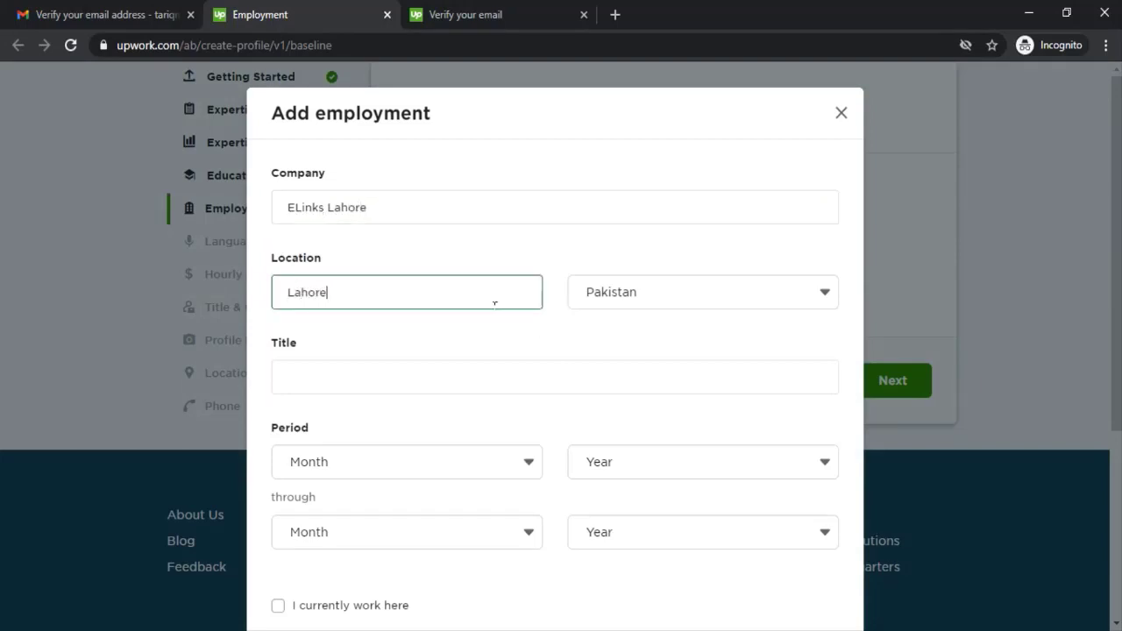
click(518, 380)
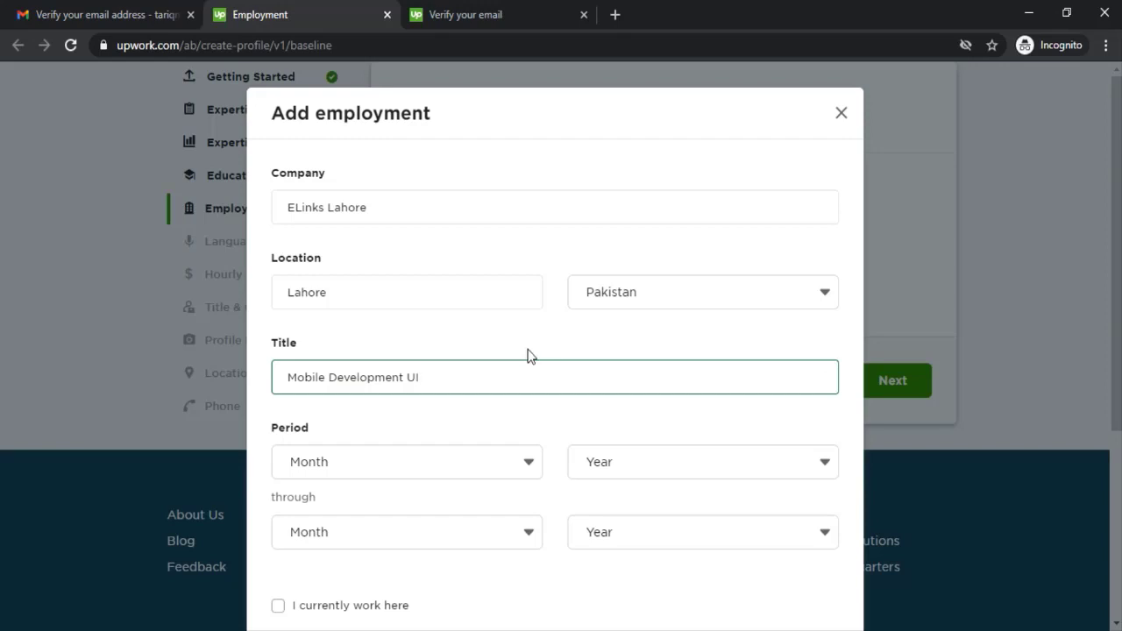
scroll(516, 359, down, 1)
Step: Set the employment period start to February 2018
click(418, 374)
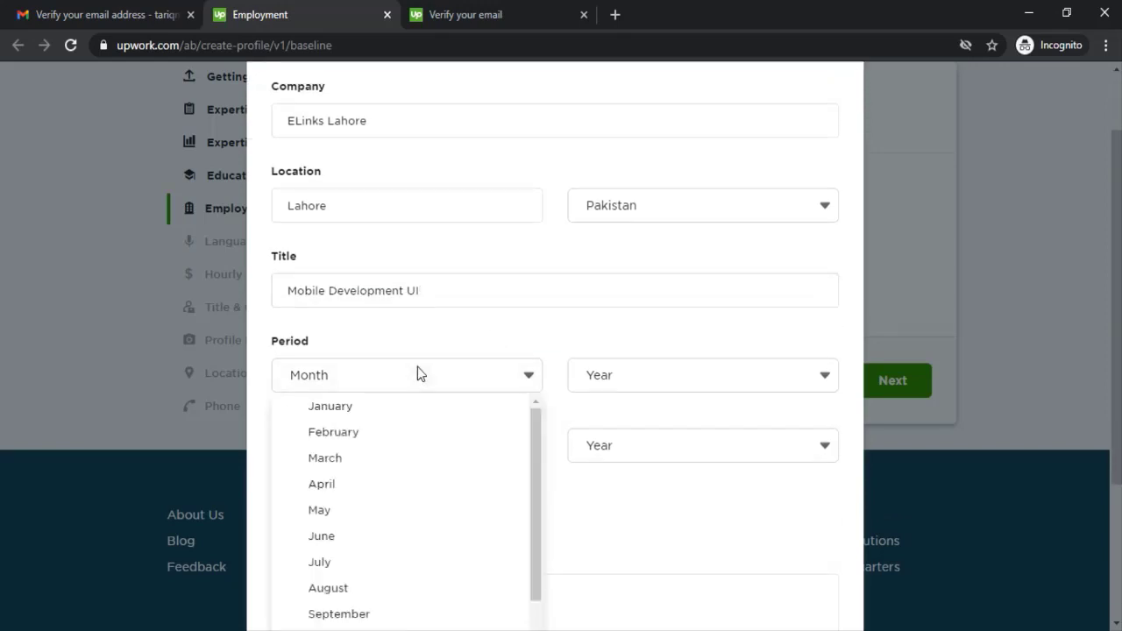
click(413, 432)
click(706, 385)
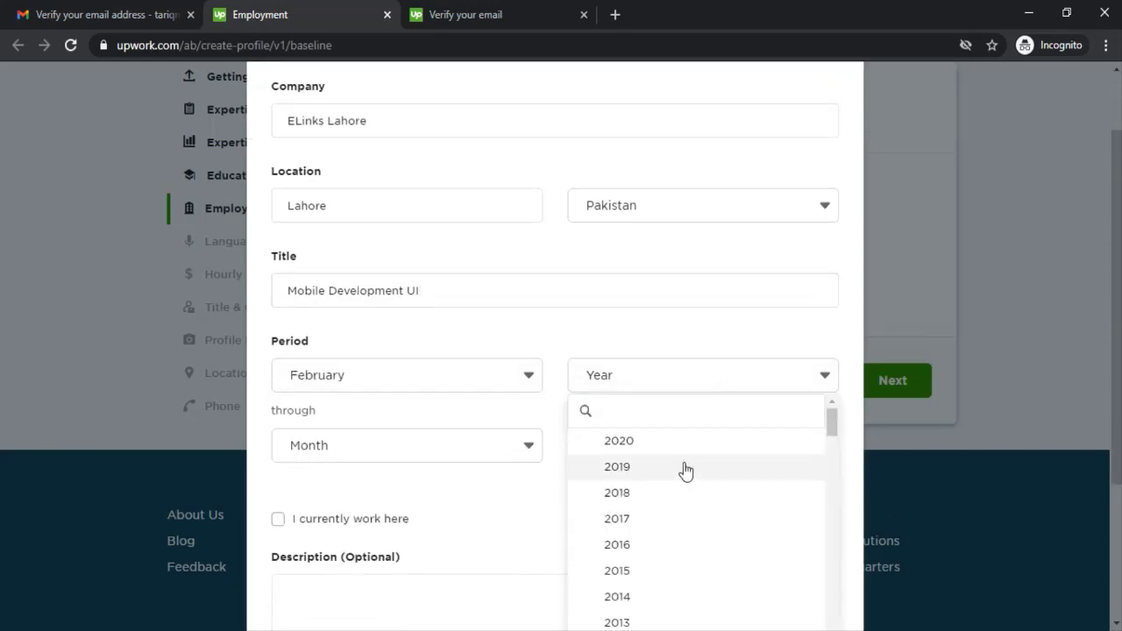
scroll(659, 476, down, 1)
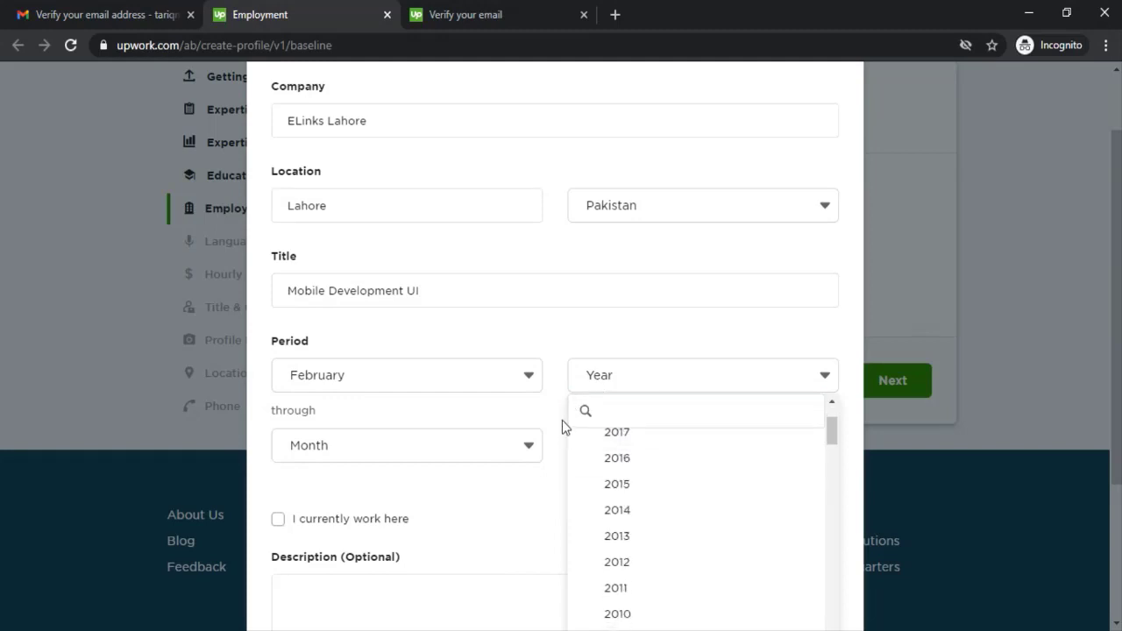
click(523, 427)
click(604, 369)
scroll(645, 368, down, 2)
scroll(660, 396, down, 4)
scroll(662, 386, up, 4)
scroll(662, 370, up, 2)
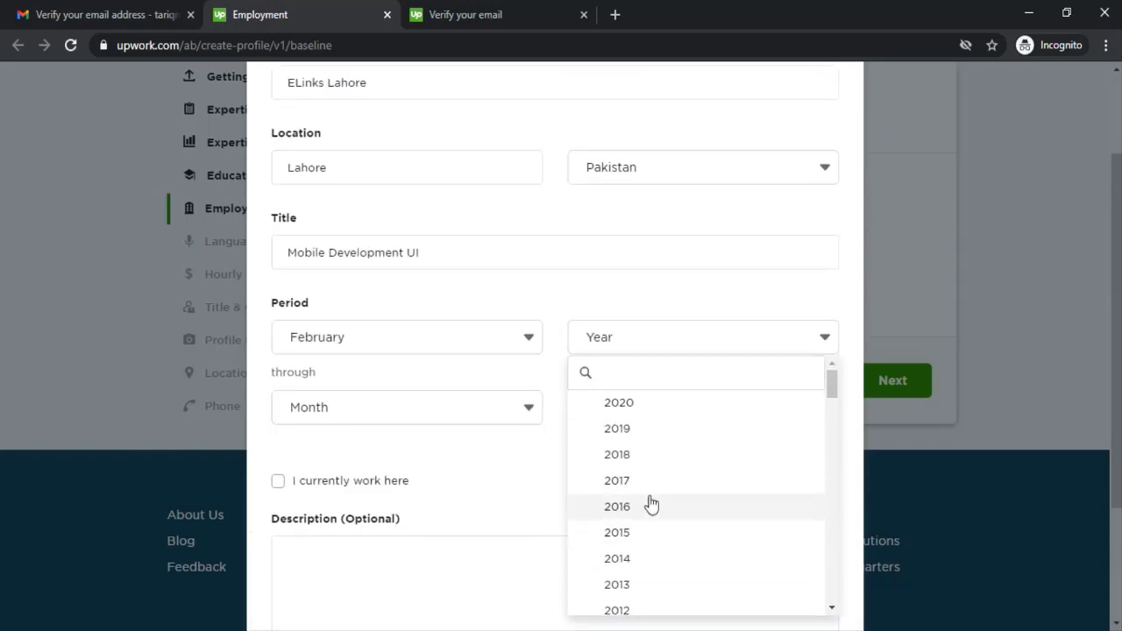
click(633, 457)
Step: Mark the job as current so it ends Present, save the ELinks Lahore entry, and continue
click(504, 416)
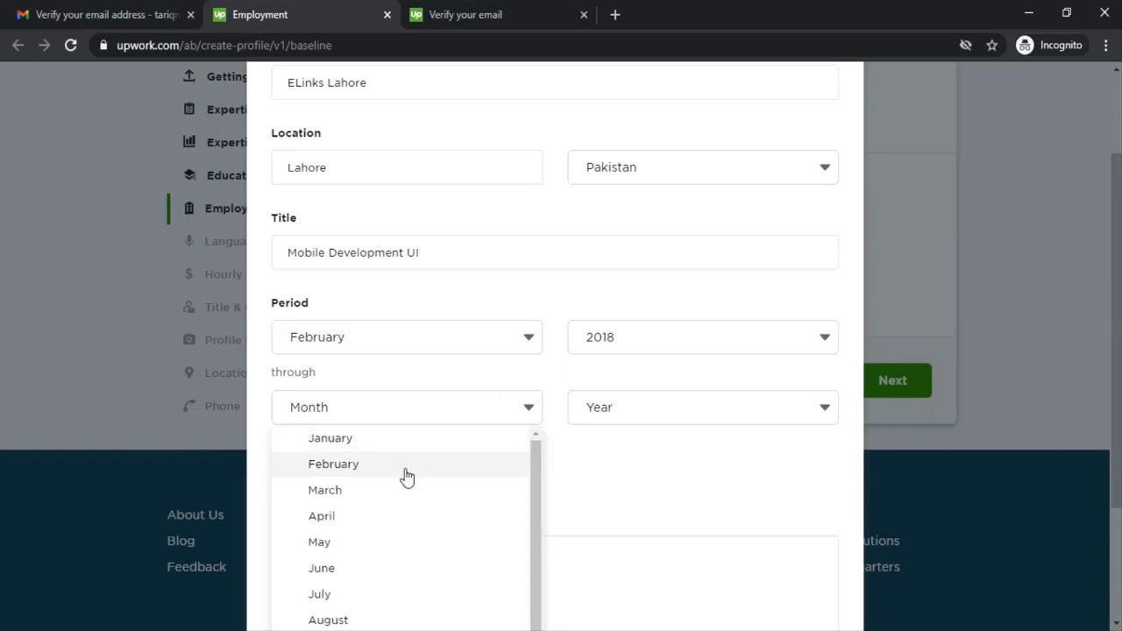
scroll(459, 499, down, 2)
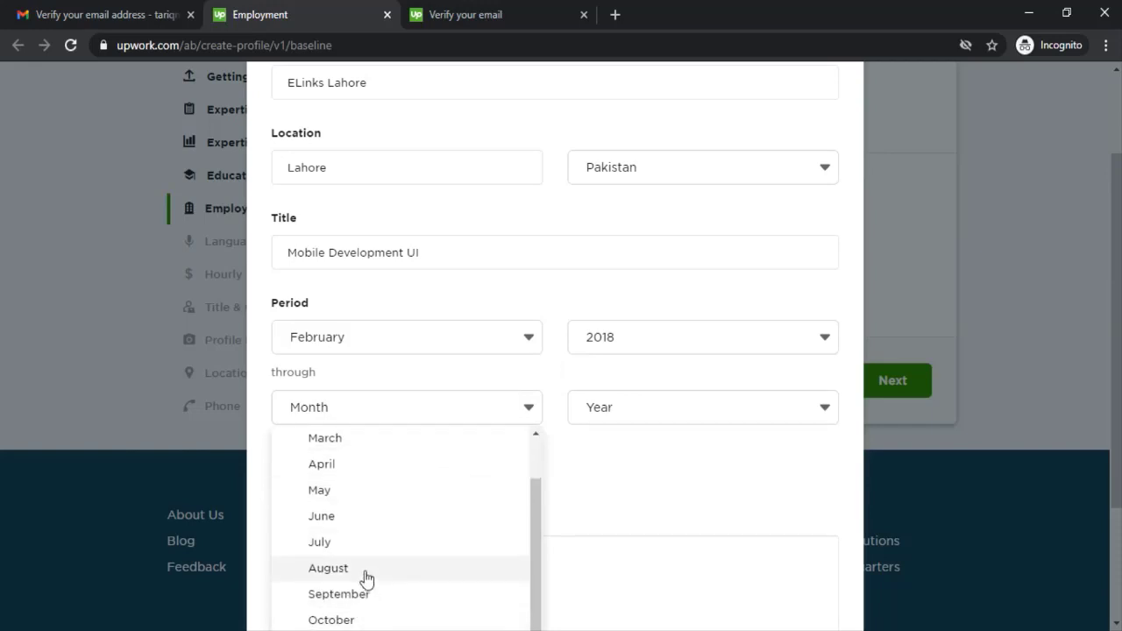
click(366, 568)
click(619, 419)
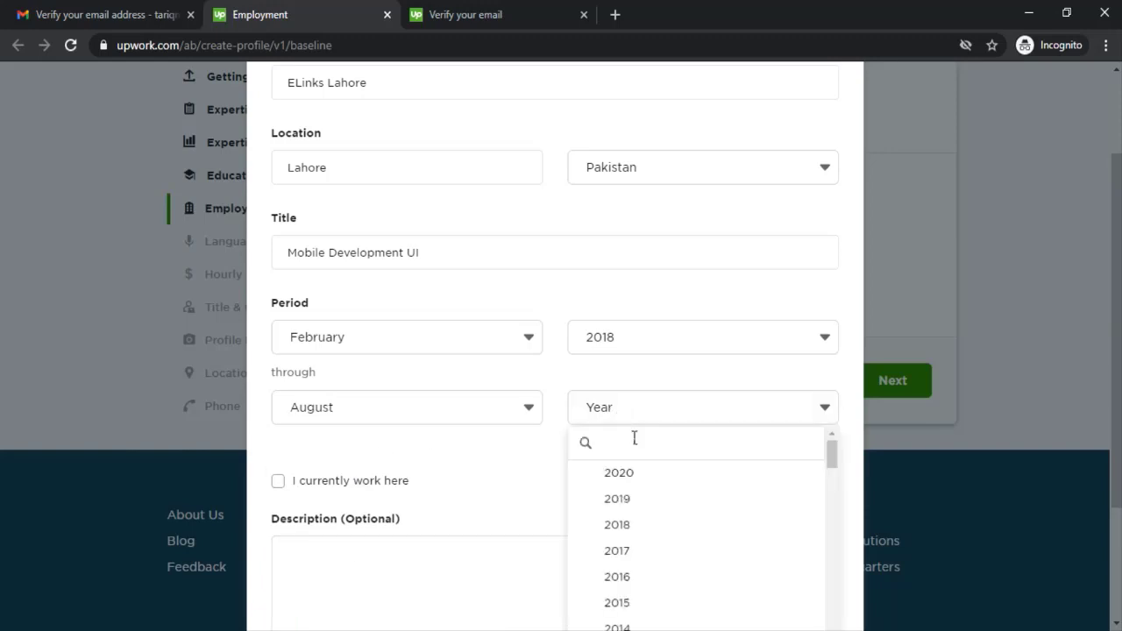
click(644, 480)
click(278, 482)
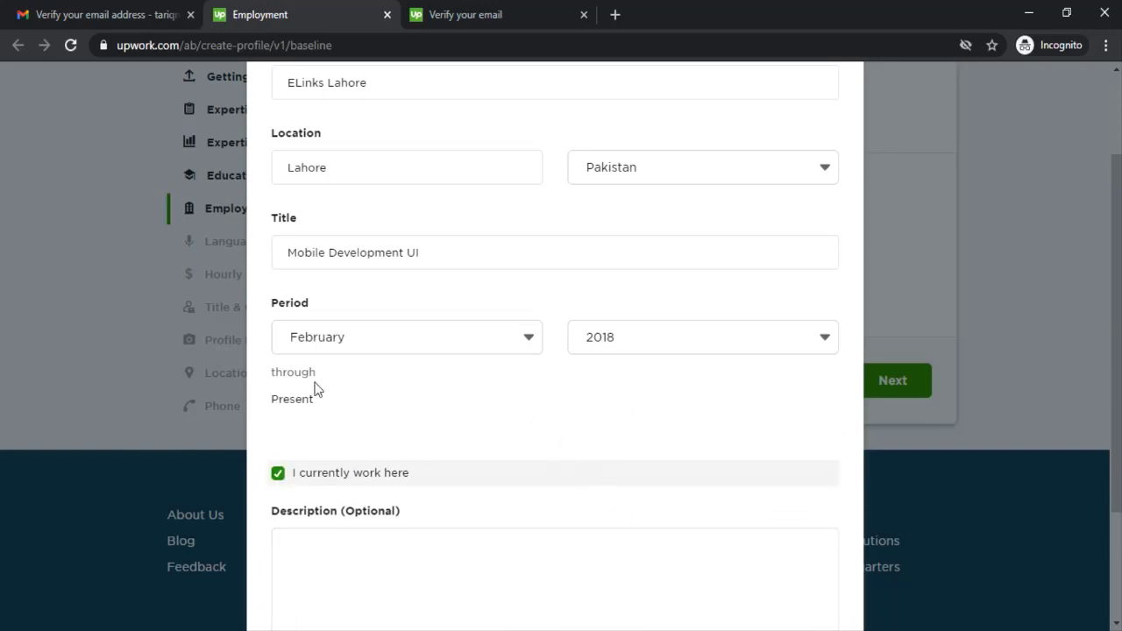
scroll(443, 399, down, 3)
click(452, 432)
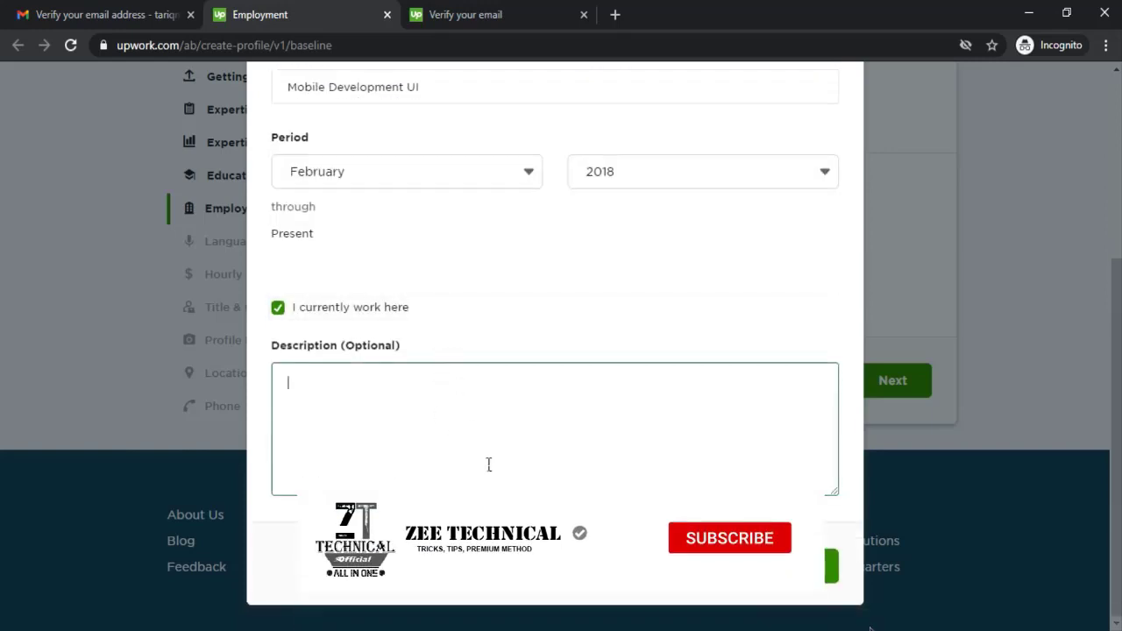
click(793, 566)
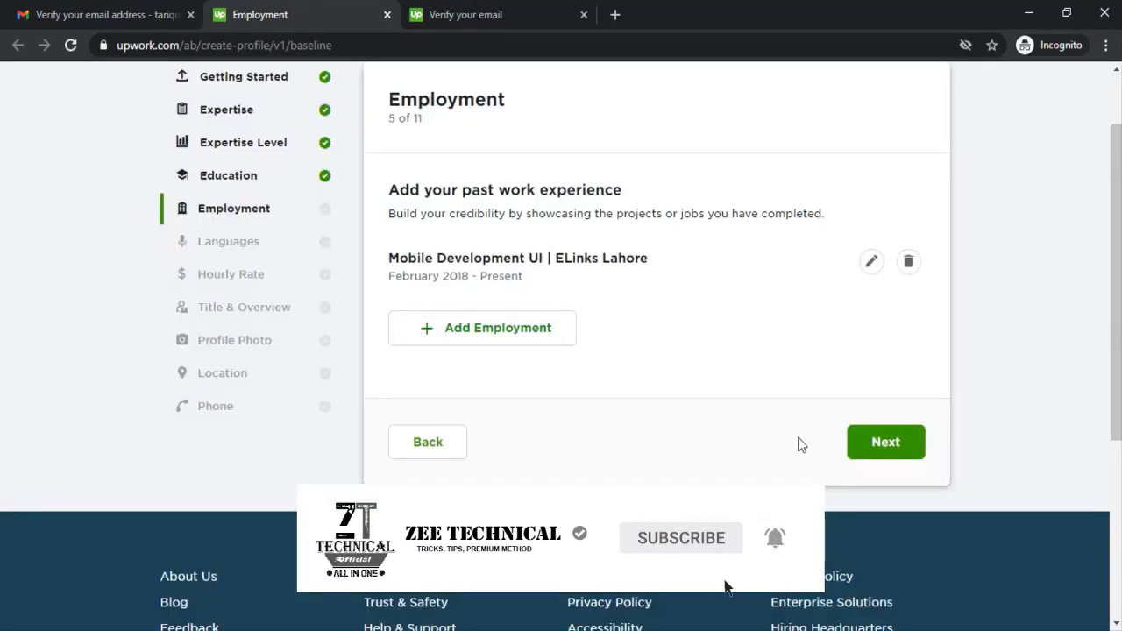
click(879, 442)
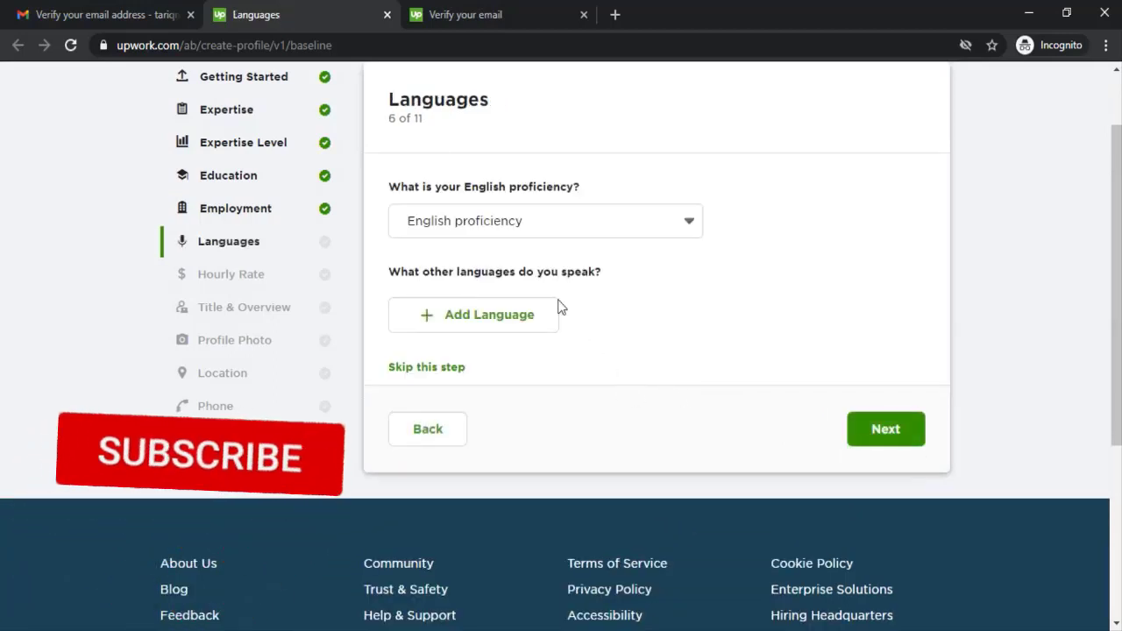
Step: Set English to Fluent and add Urdu as a Fluent language
click(516, 233)
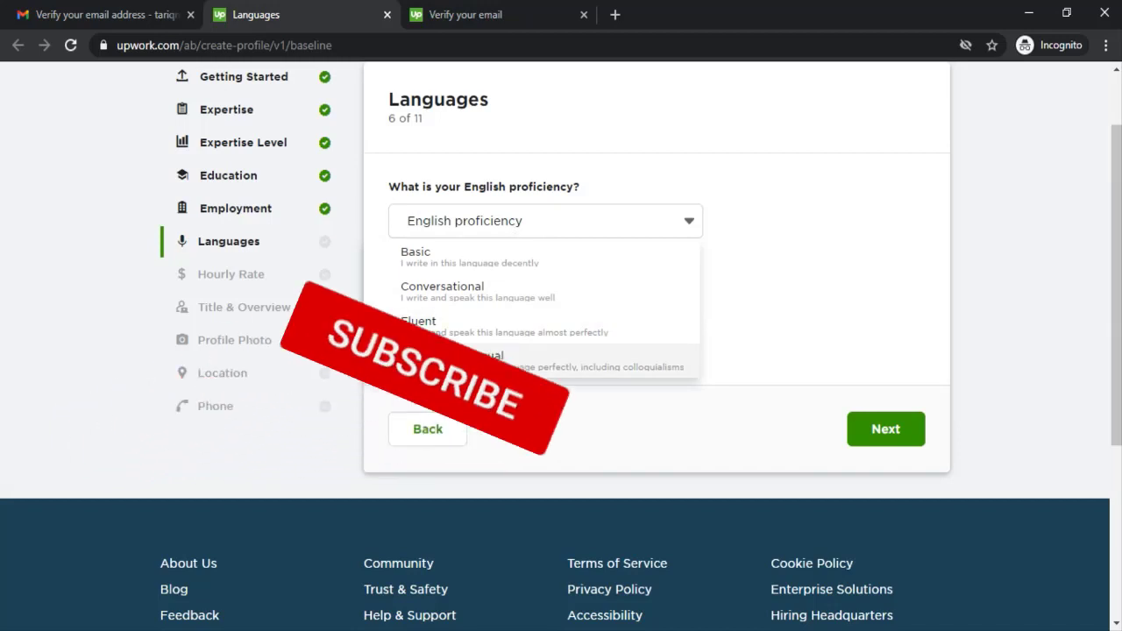
click(433, 334)
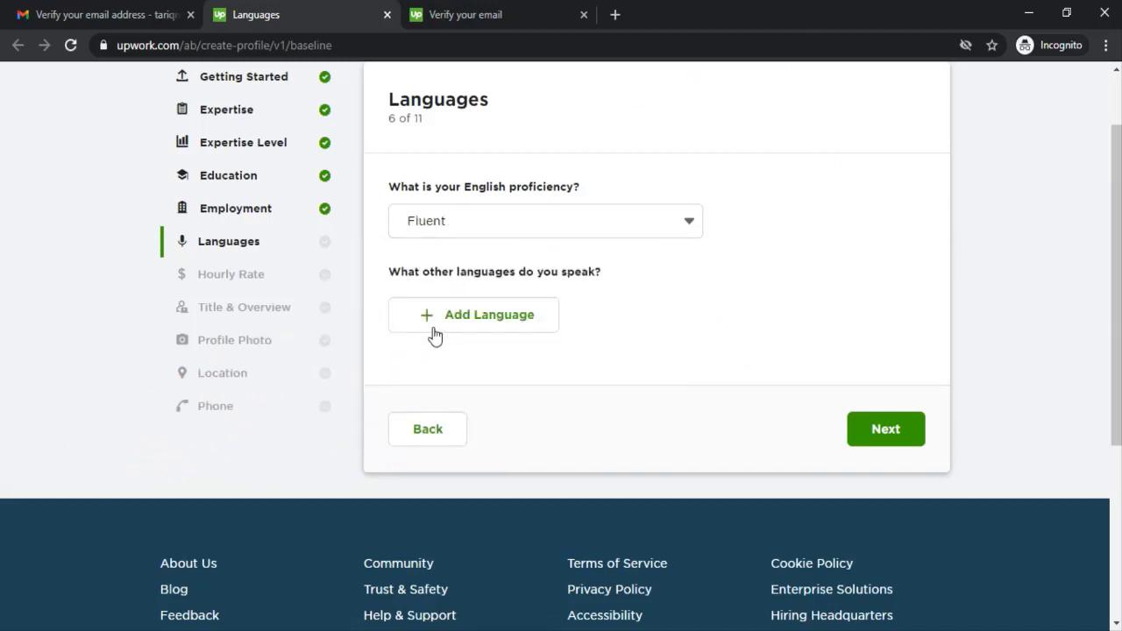
click(499, 314)
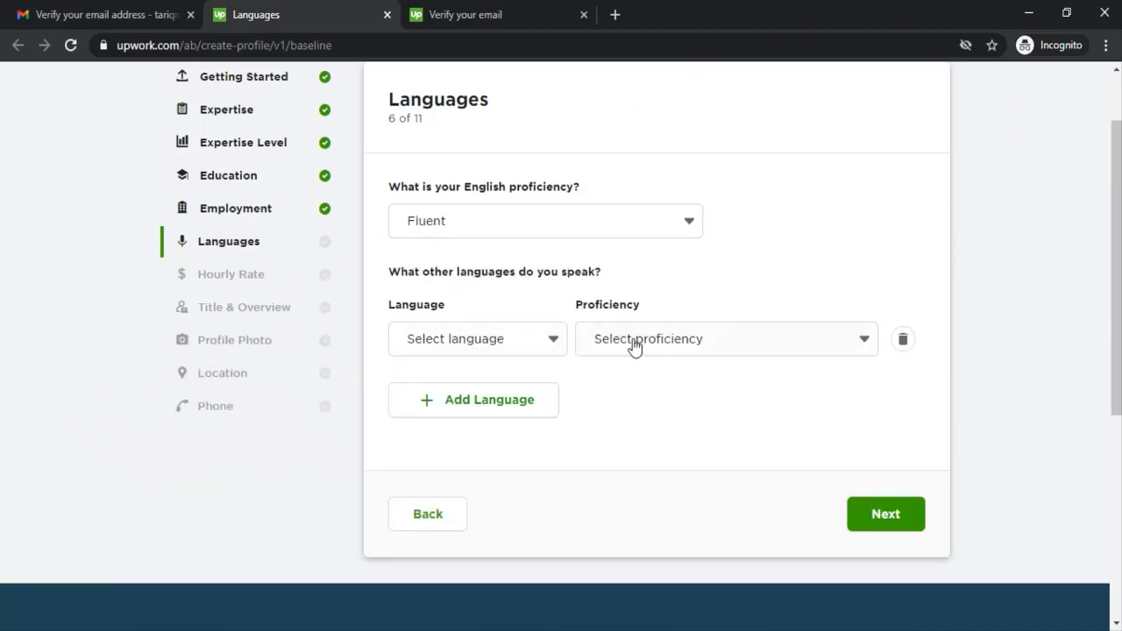
click(673, 341)
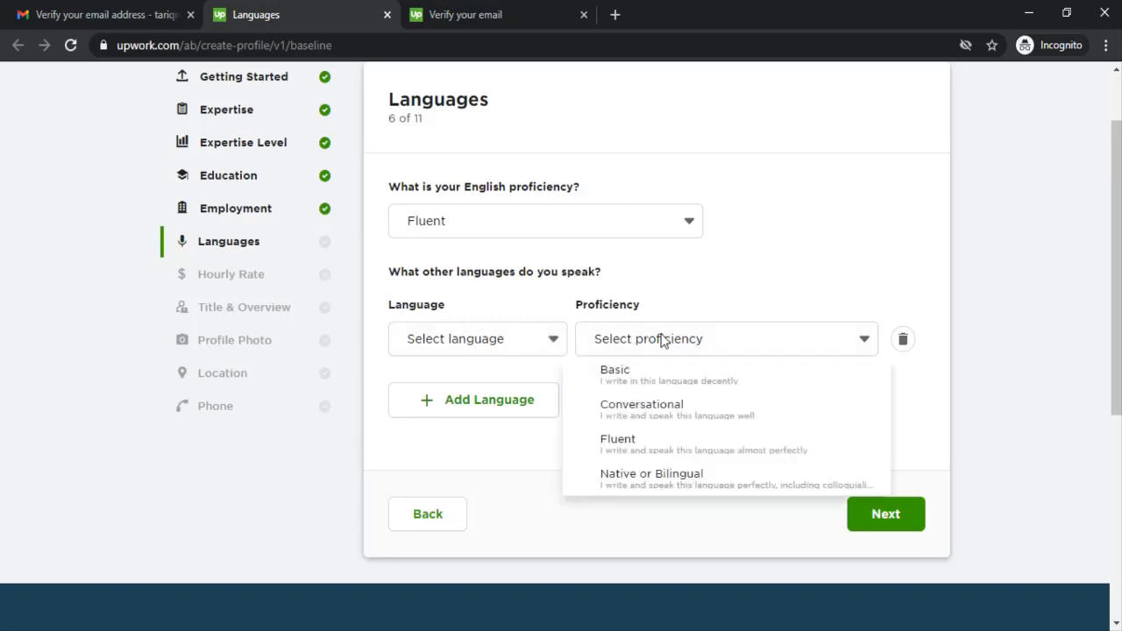
click(633, 449)
click(495, 344)
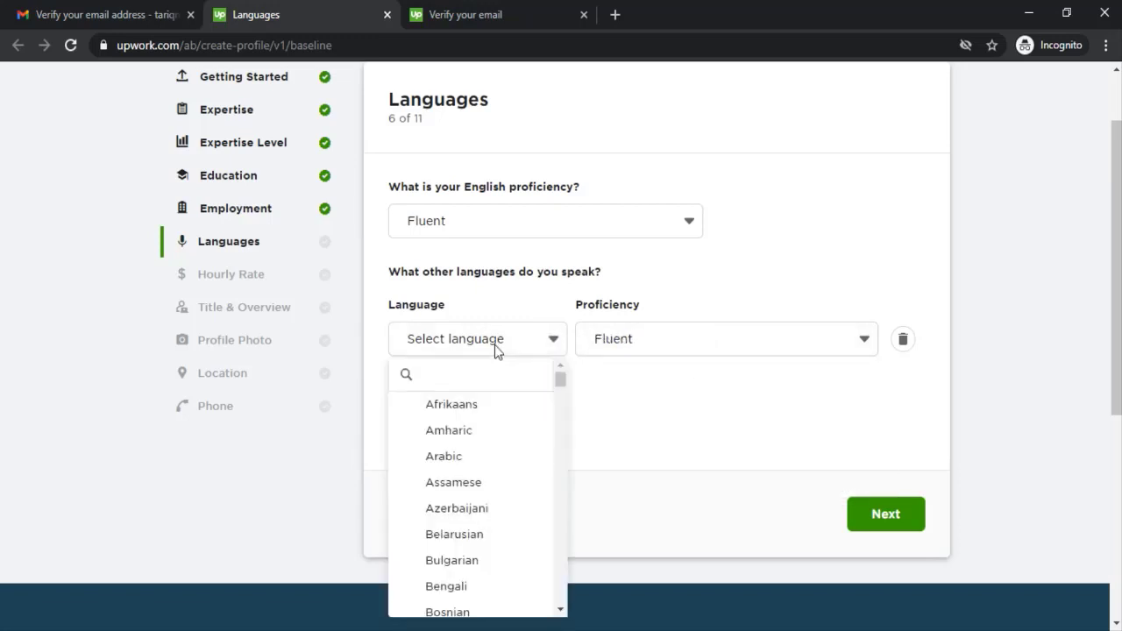
text(egnlish)
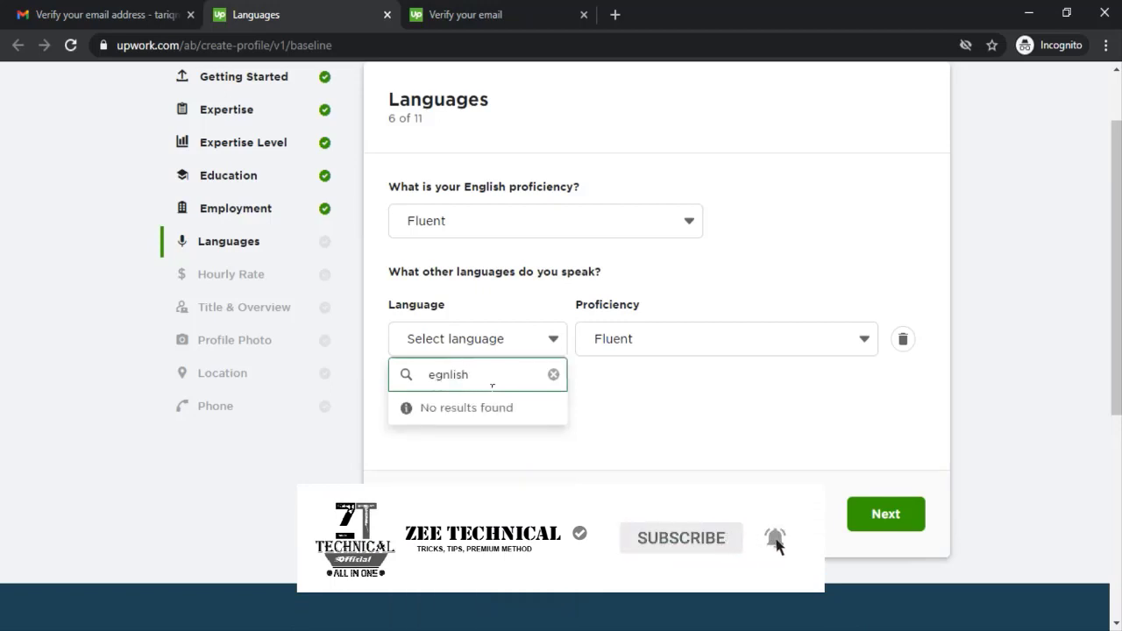
key(BackSpace)
key(BackSpace)
key(BackSpace)
text(ngl)
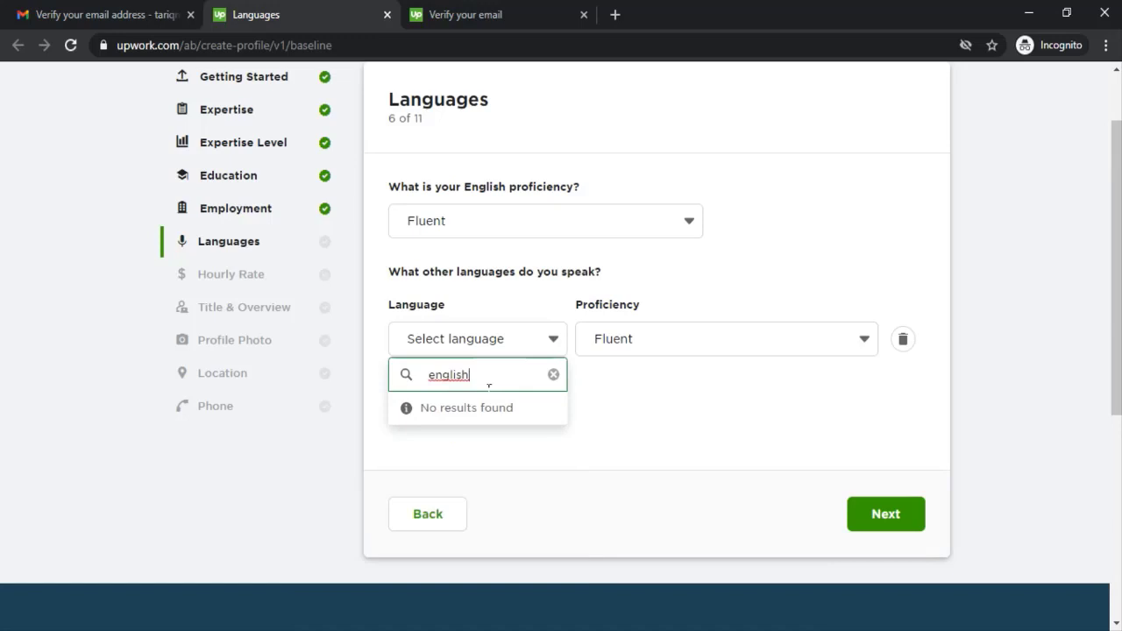
click(552, 377)
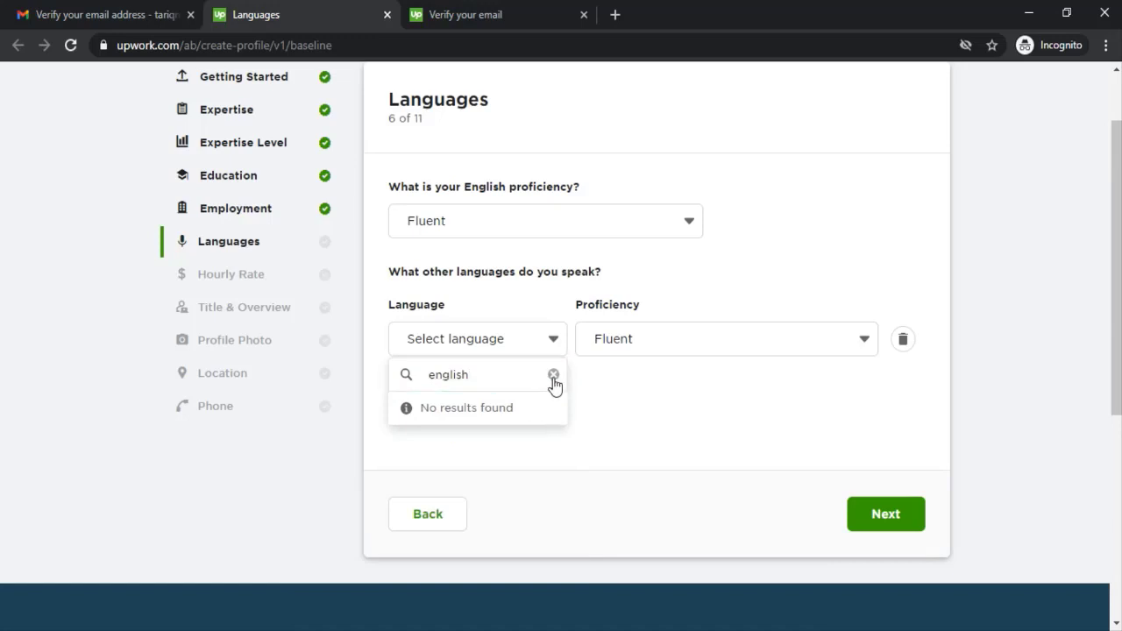
click(553, 375)
text(en)
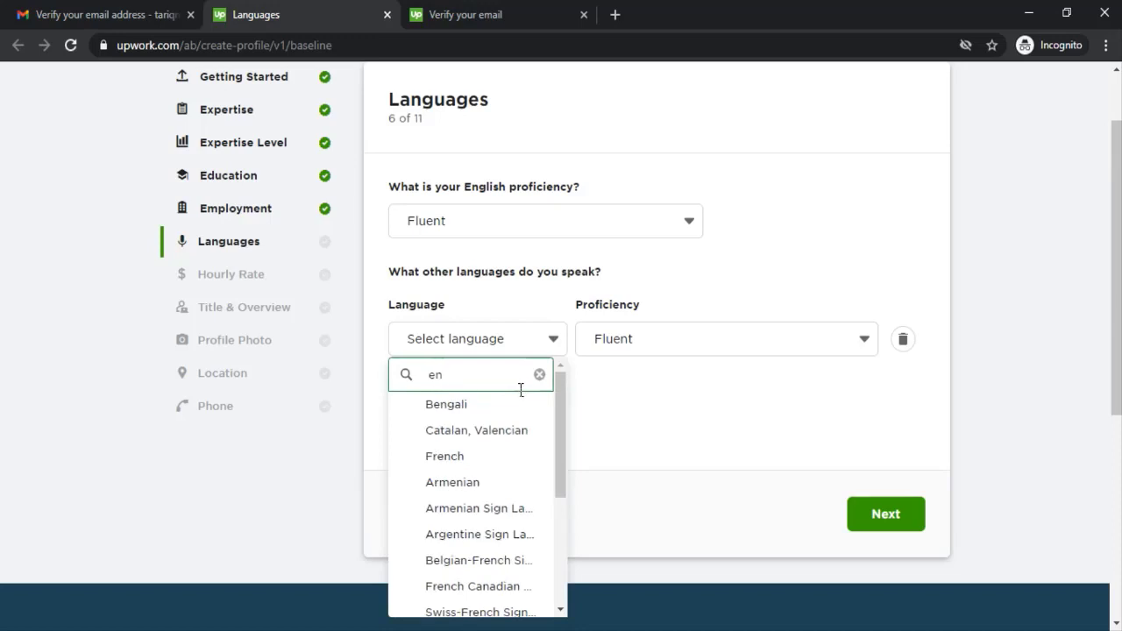
text(g)
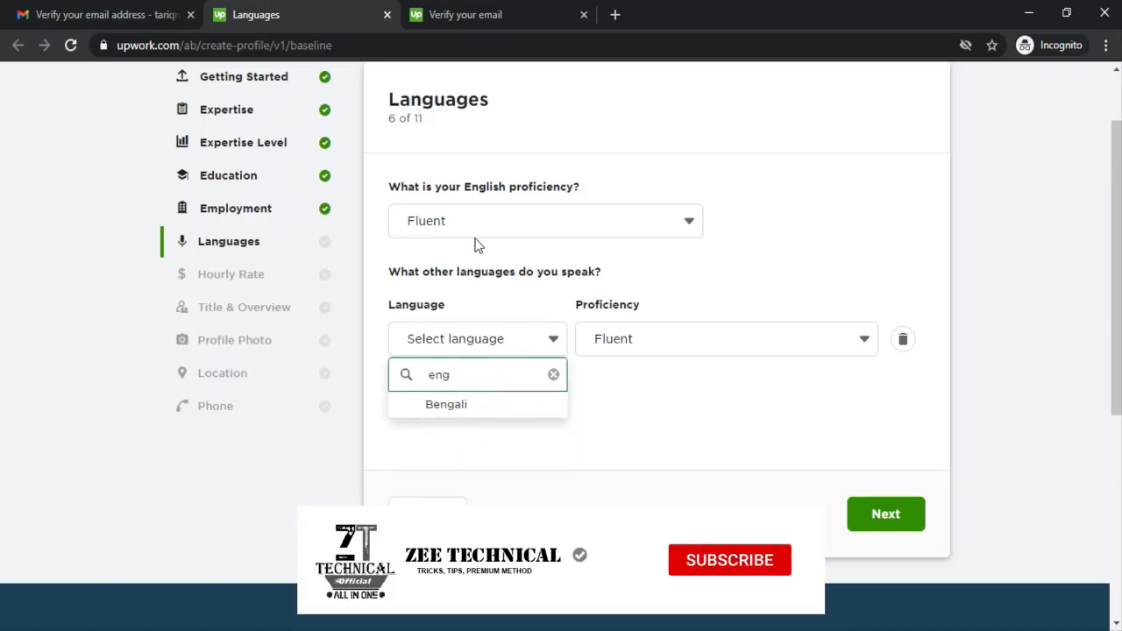
double_click(499, 383)
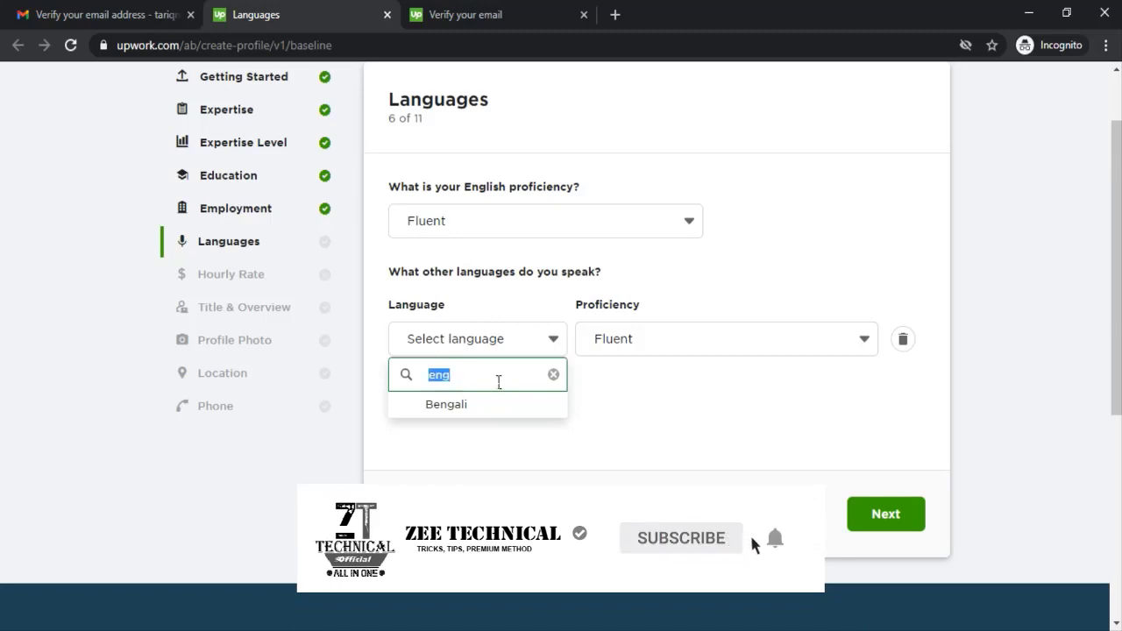
text(urdu)
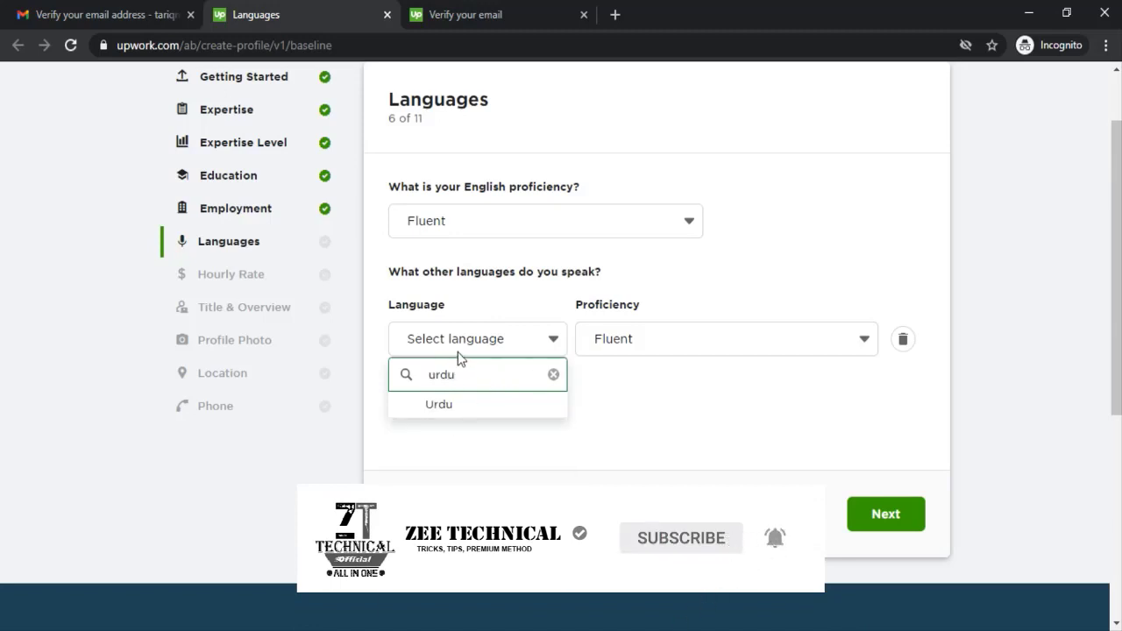
click(488, 406)
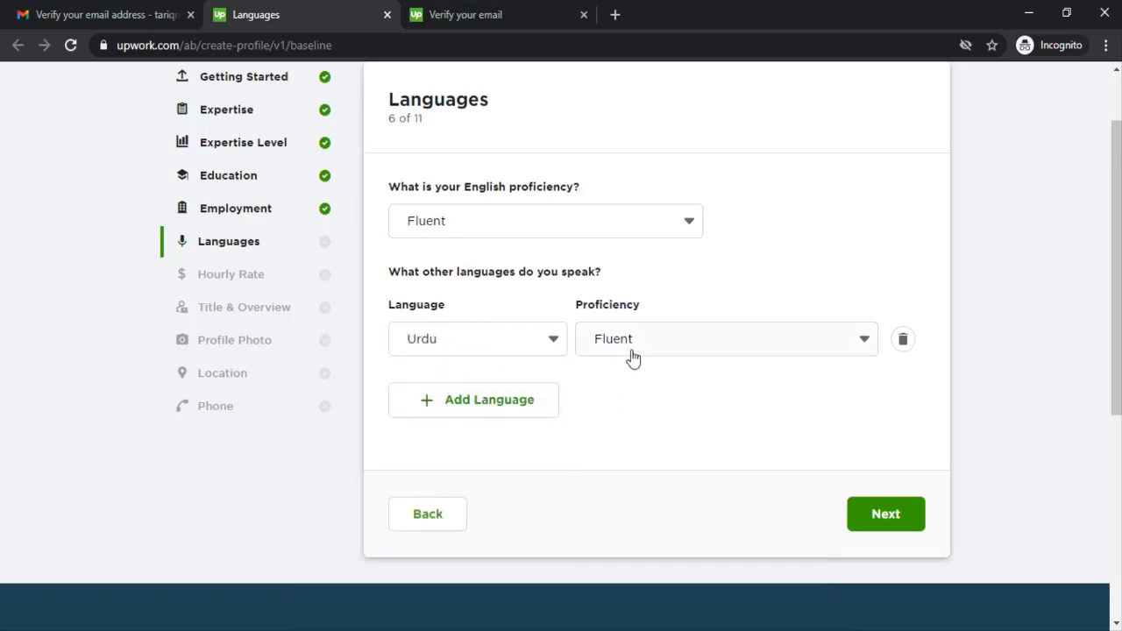
Step: Add Panjabi, Punjabi as another Fluent language
click(505, 390)
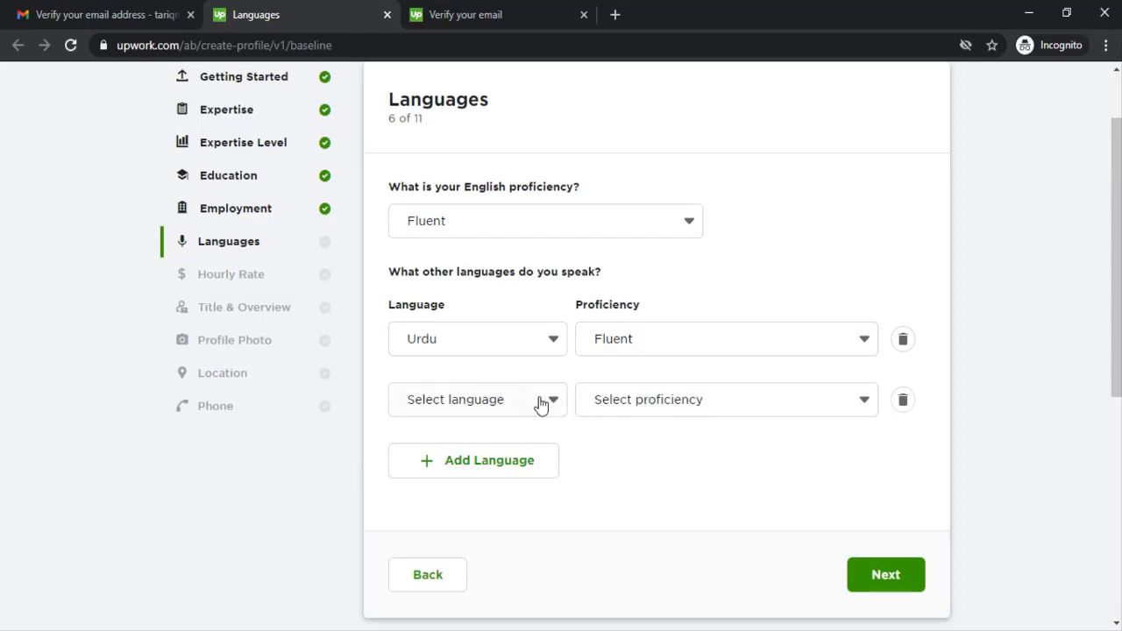
click(511, 399)
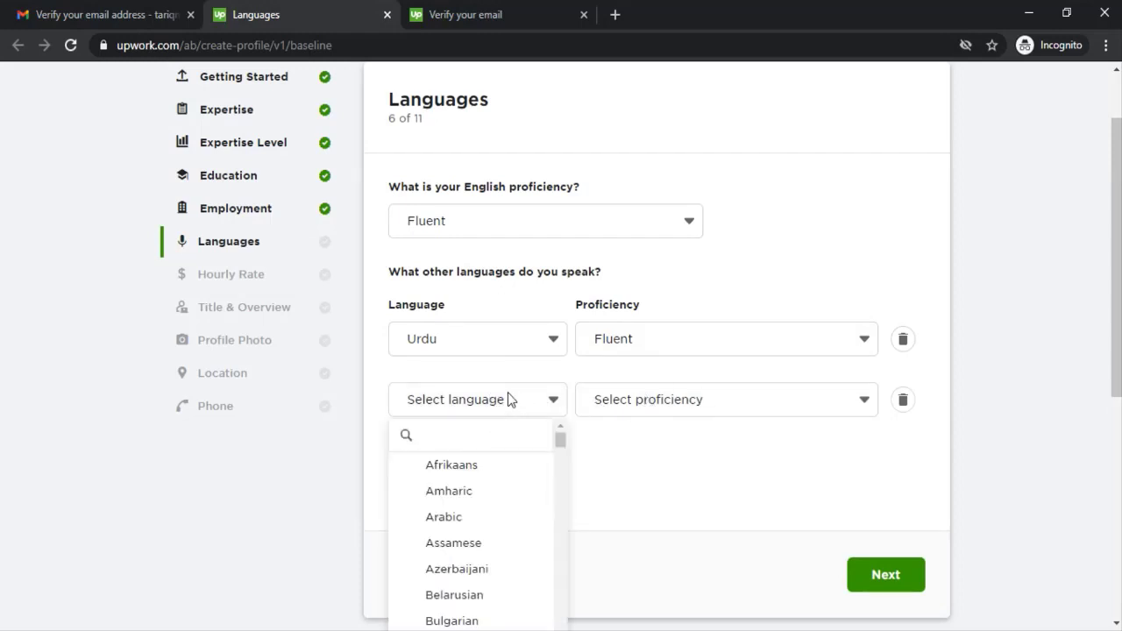
click(509, 442)
text(pun)
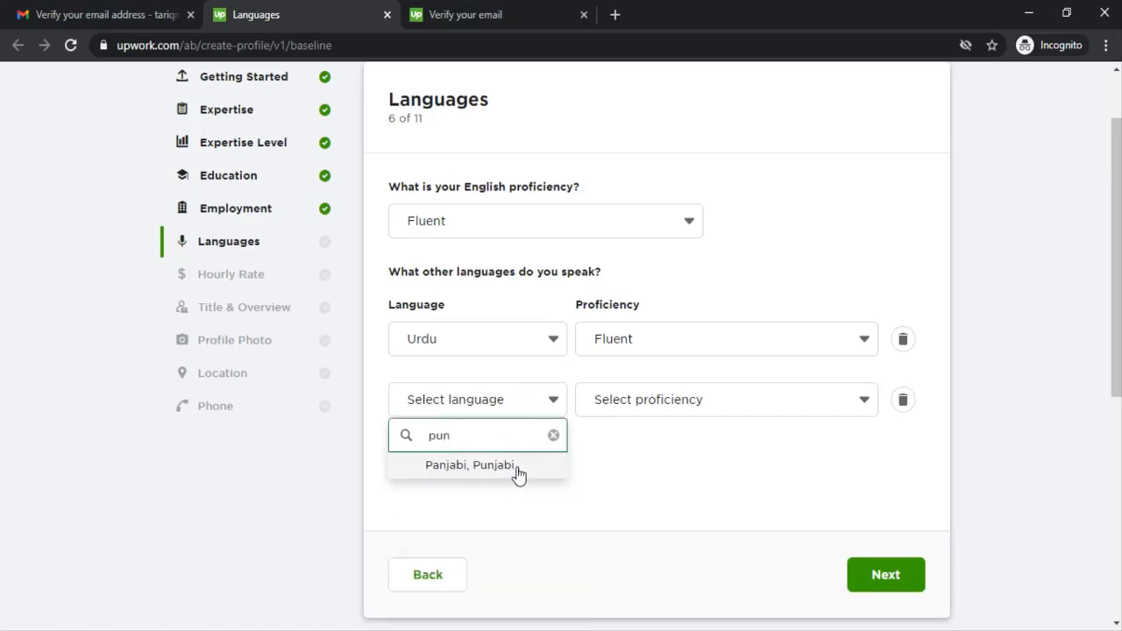
click(518, 468)
click(665, 397)
click(637, 499)
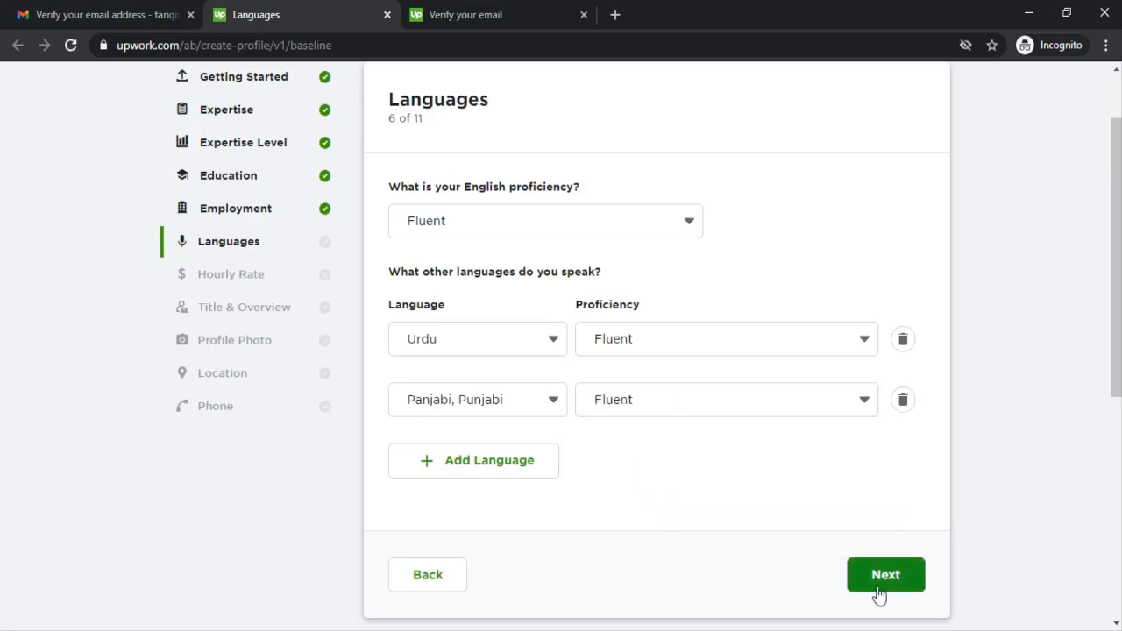
Step: Set the hourly rate to $20
click(871, 586)
click(789, 261)
text(20)
scroll(824, 351, down, 3)
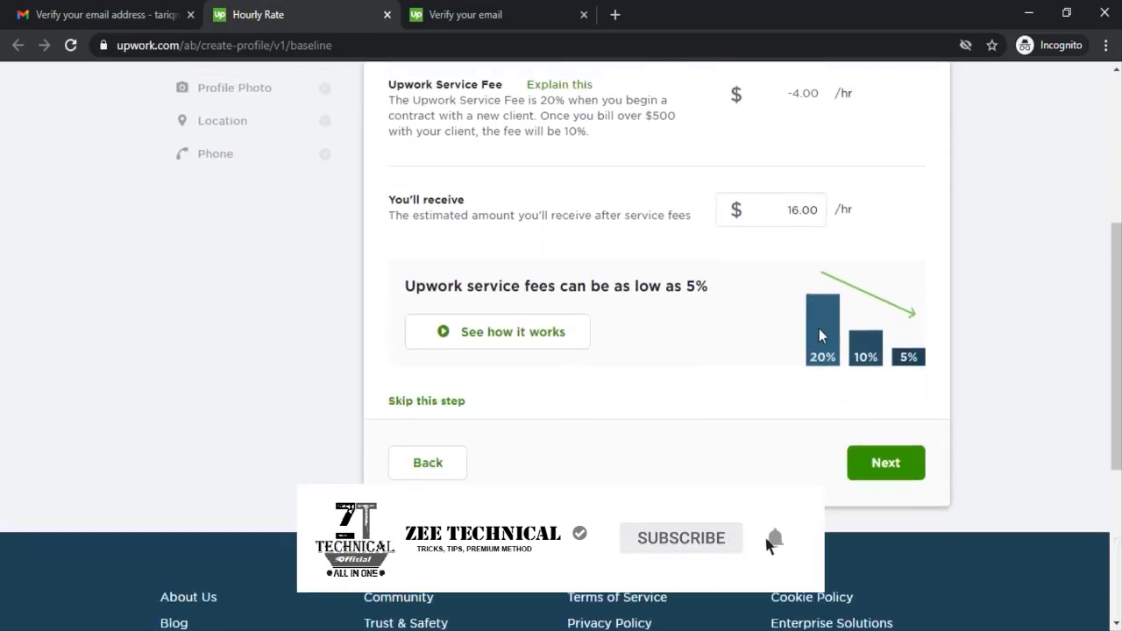
Step: Enter 'Mobile software De' as the profile title
click(858, 443)
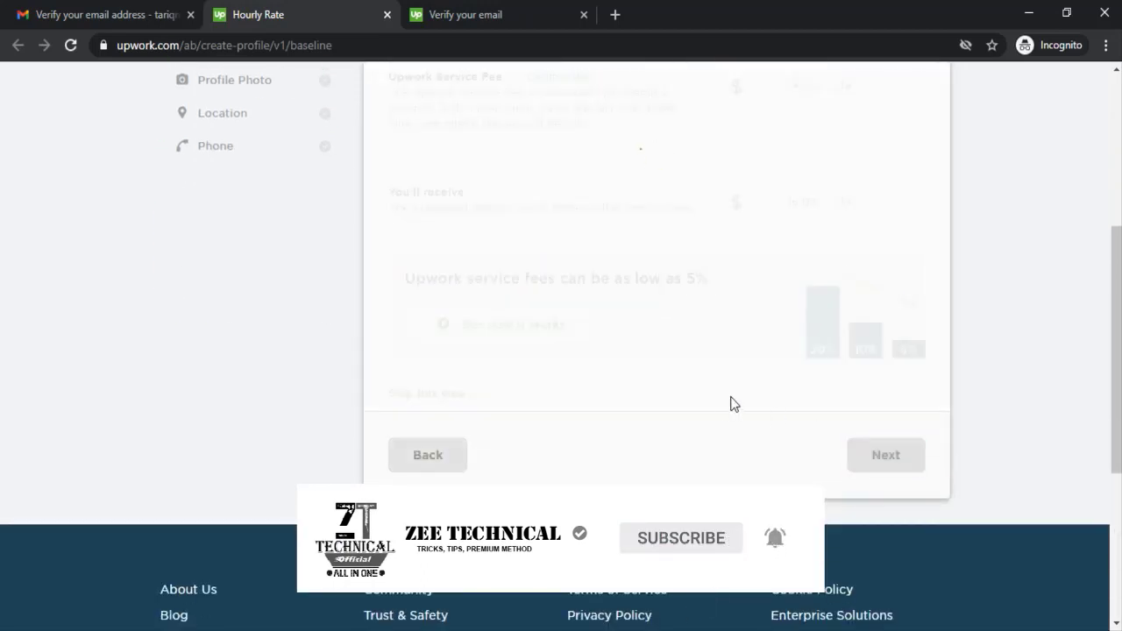
scroll(409, 283, up, 3)
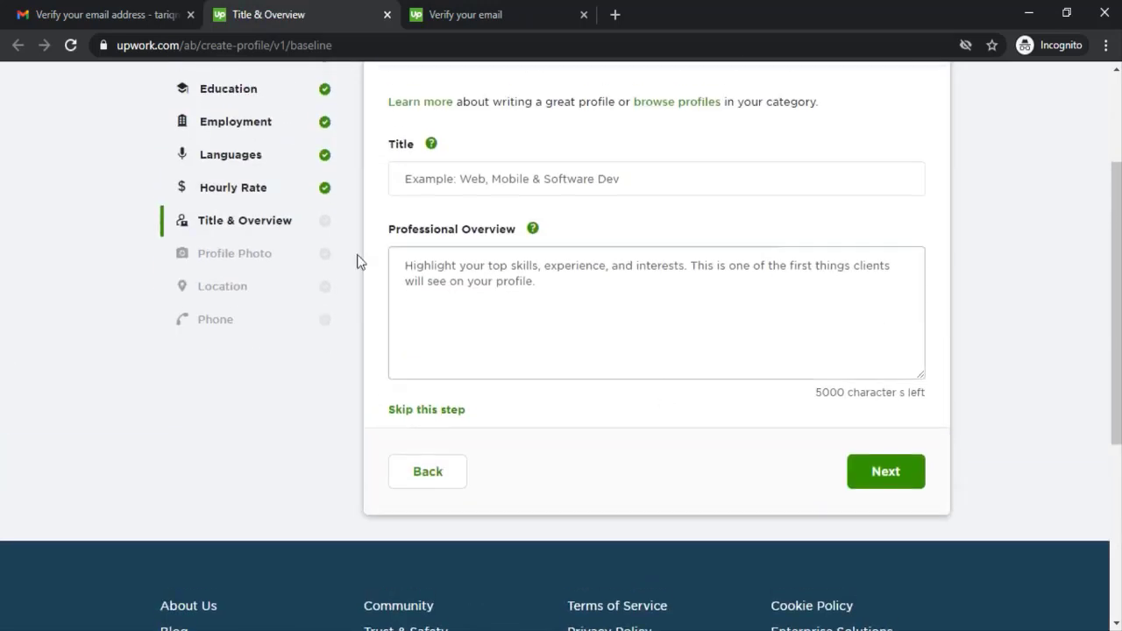
scroll(446, 201, up, 1)
drag(388, 186, 515, 188)
scroll(614, 267, down, 1)
click(563, 268)
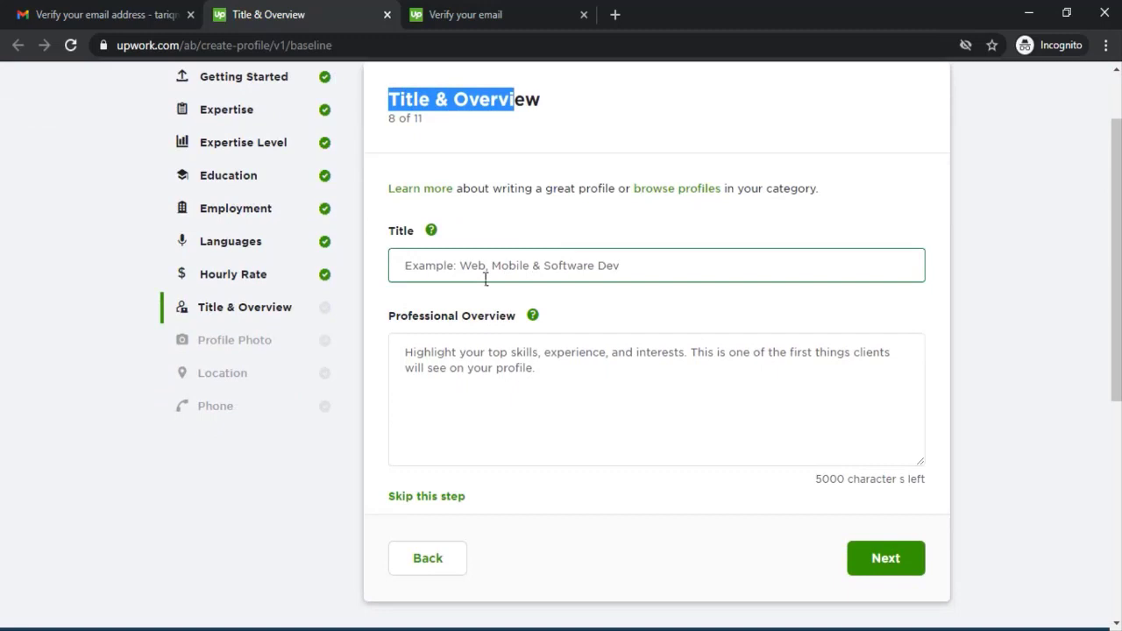
click(464, 266)
text(Mo)
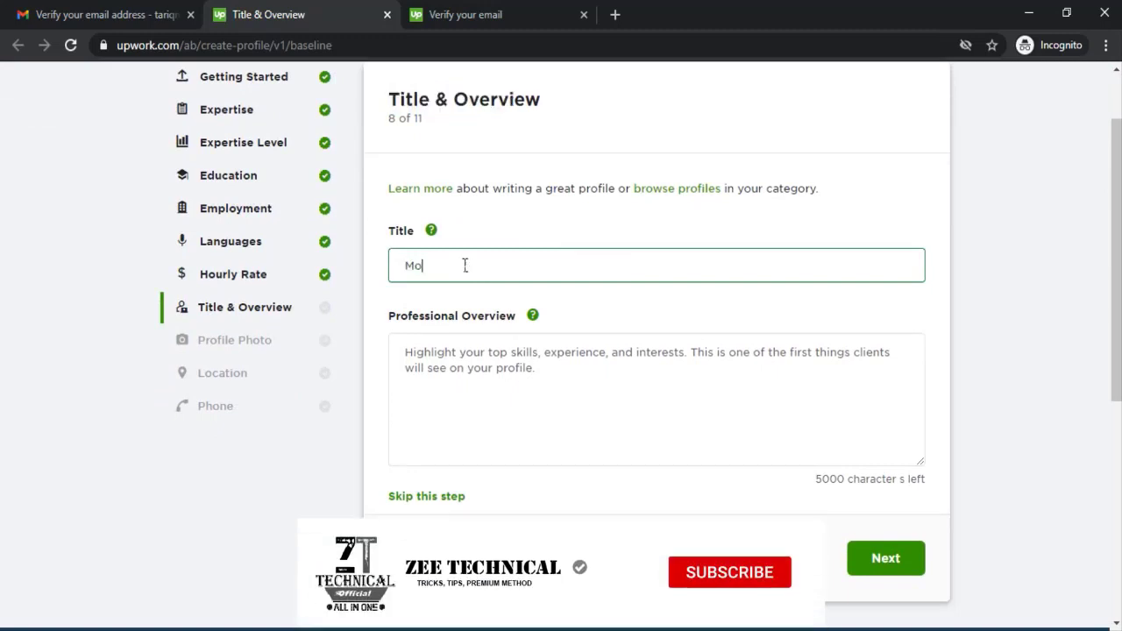
text(bile software)
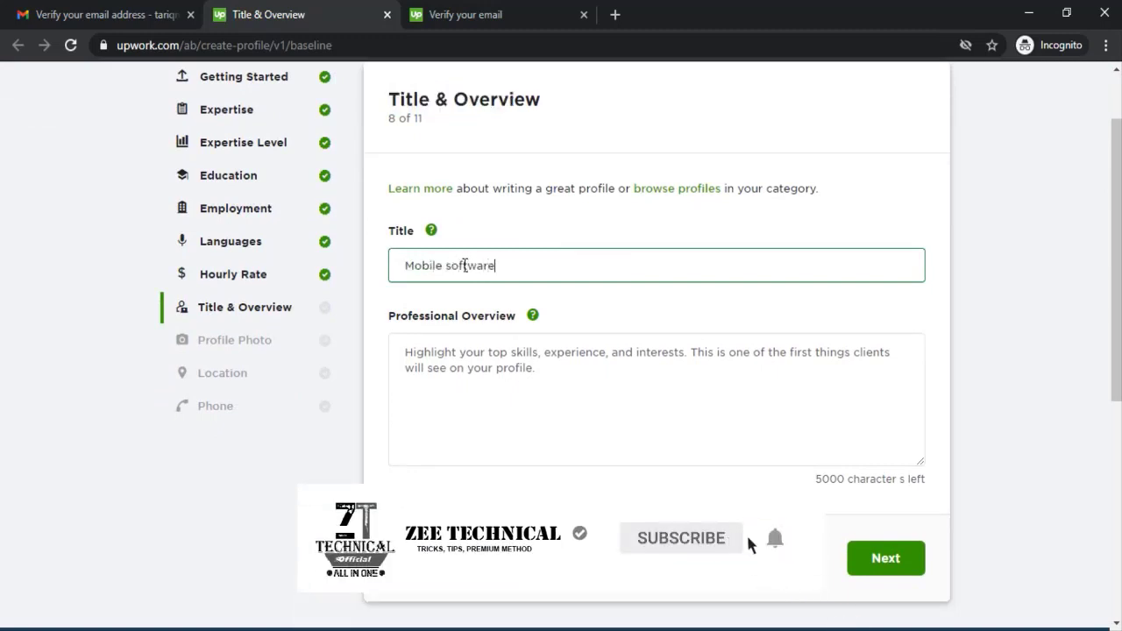
text( Dev......)
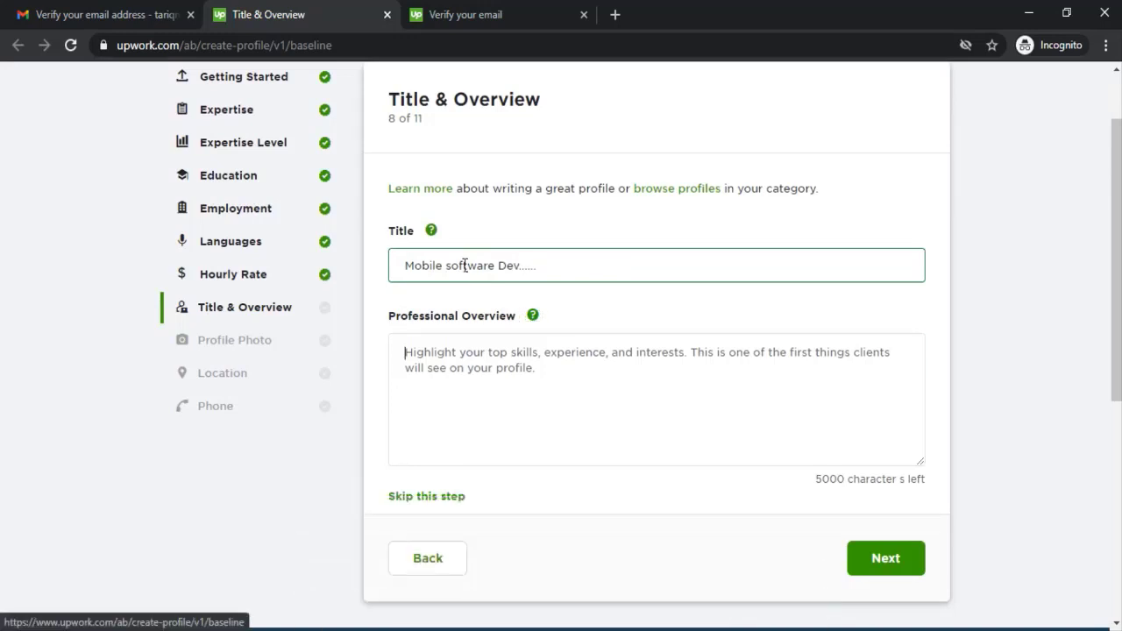
Step: Paste the professional overview, finish the title as 'Mobile software Dev.', and continue
click(491, 394)
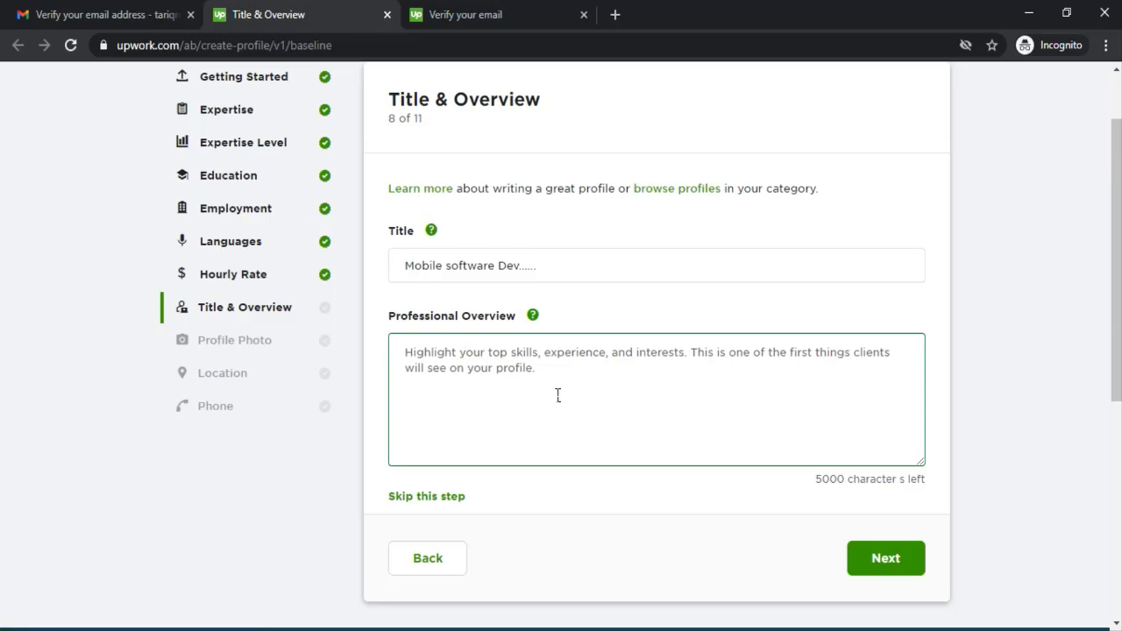
text(I am an Engineer who likes self-studying and programming. I am expert in Excel, VBA and google sheet scripts. I PASSED ALL EXCEL TESTS in UPWORK.  Excel (VBA-Macros): I am professional in Excel. I am using Excel formulas and macros (VBA) in my job for more than 10 years. I PASSED all Excel tests in upwork. I give online support for excel problem in "got it-Excelchat". I made many projects here and I believe everything can be done with excel. I can use Google API with excel.  Google Spread Sheets (Scripts): Also, I am professional in google spread sheets formulas and scripts. I made some projects Using it. I can Show sample of my work.)
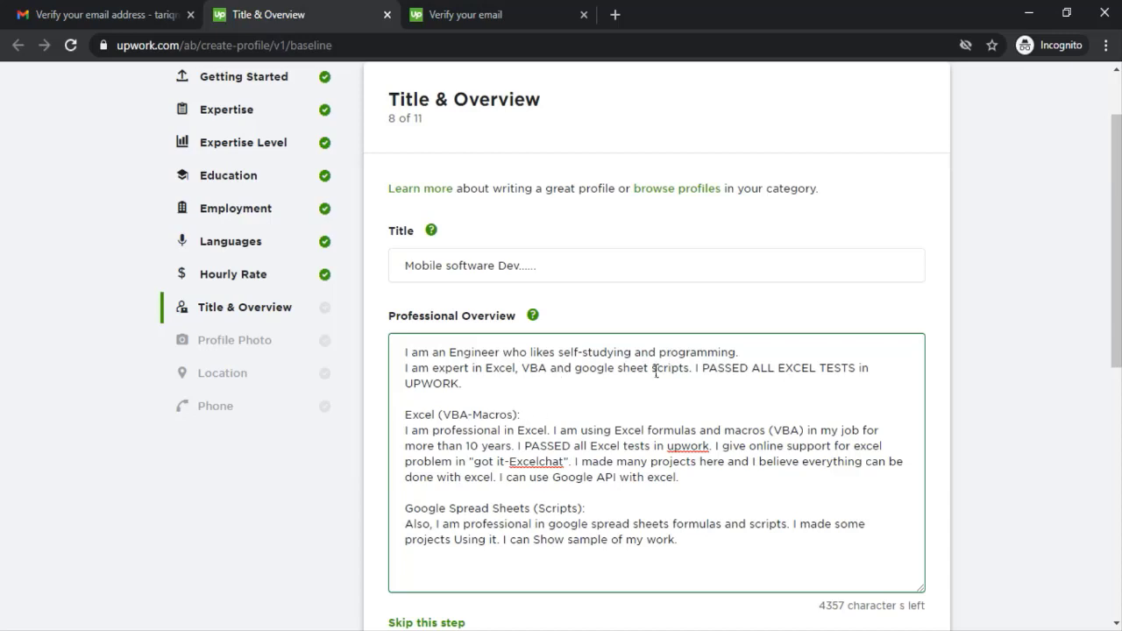
click(561, 278)
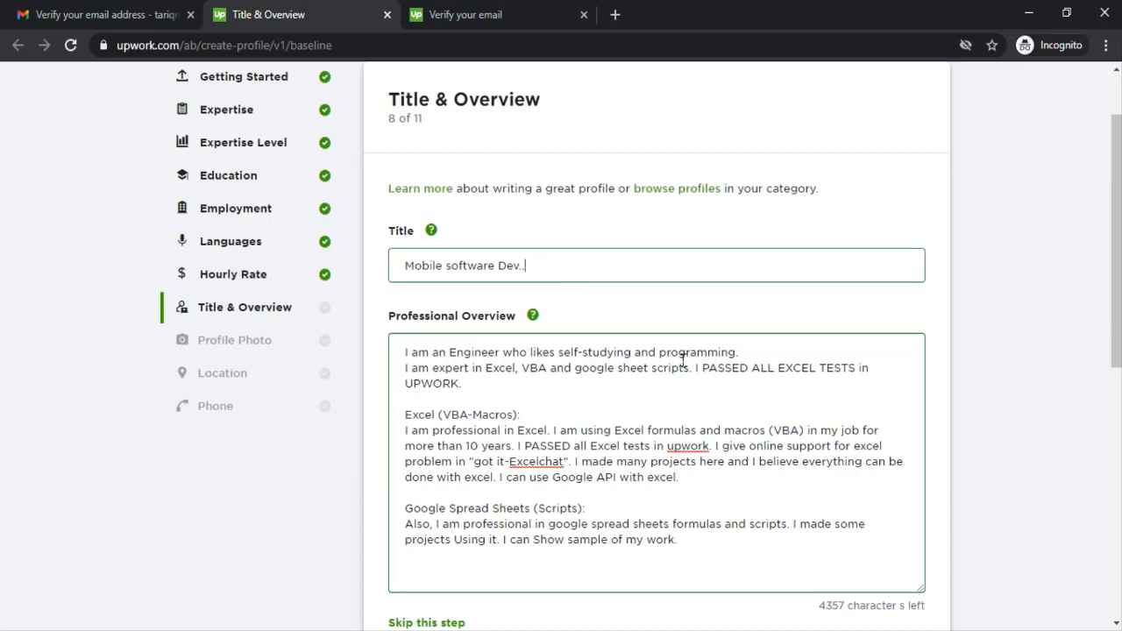
text(.)
scroll(623, 332, down, 1)
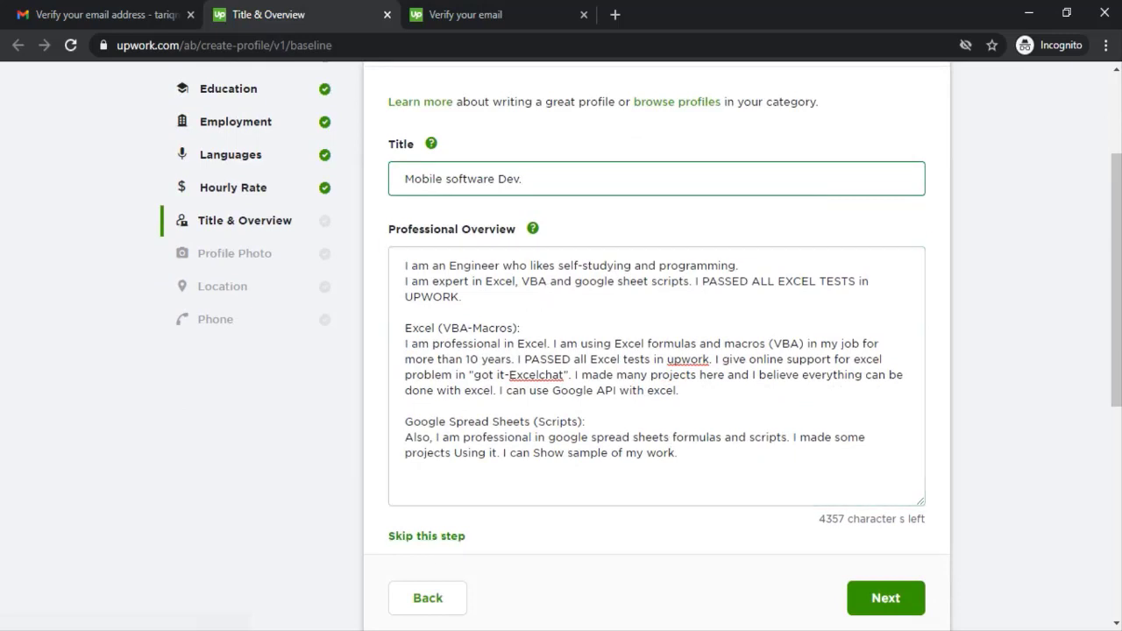
click(875, 598)
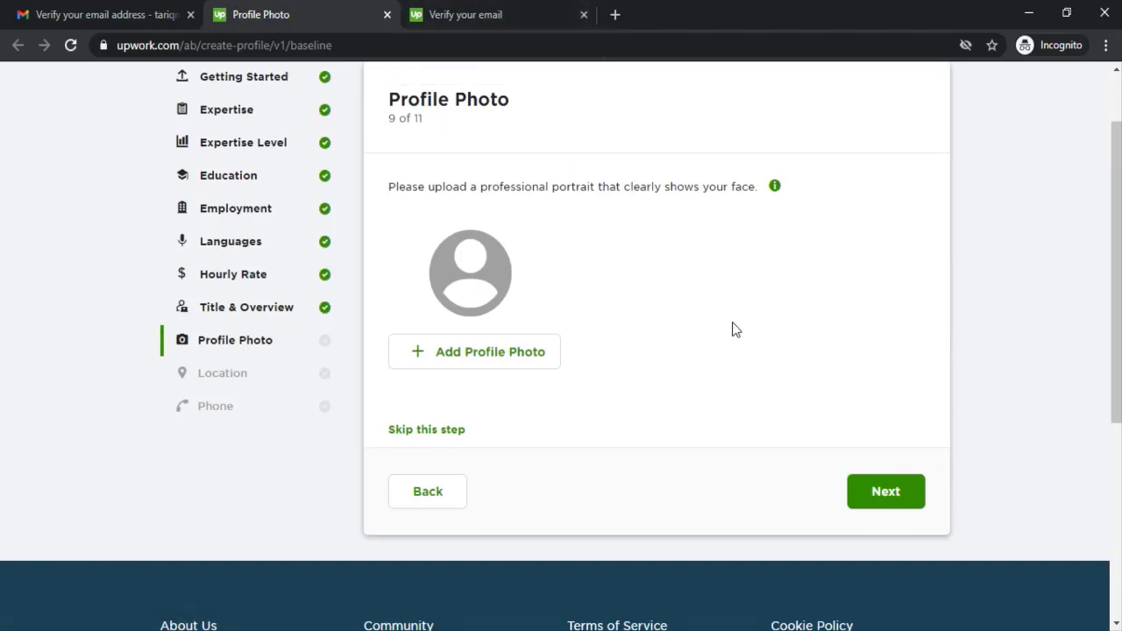
Step: Start a profile photo upload and look through Desktop, Downloads, Pictures and Software (F:)
click(470, 281)
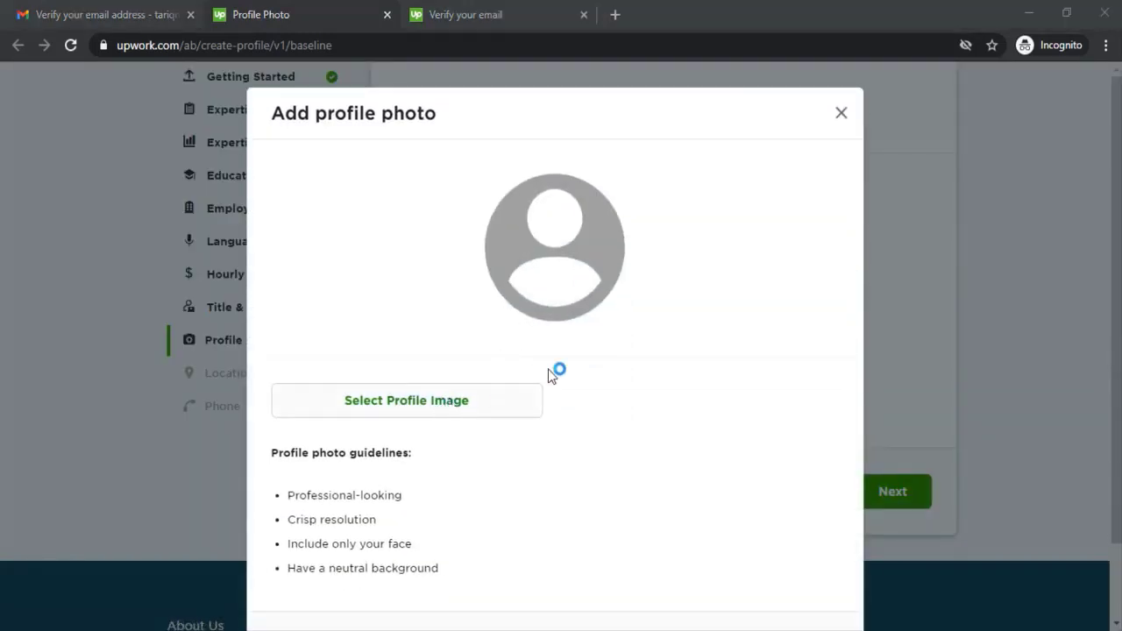
click(497, 391)
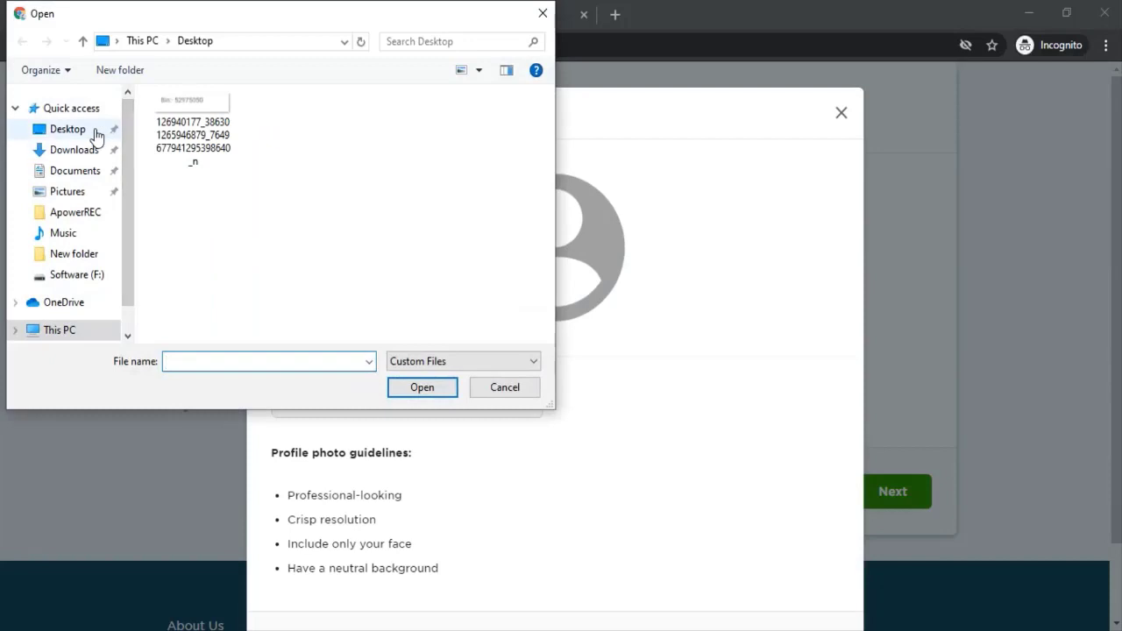
click(88, 132)
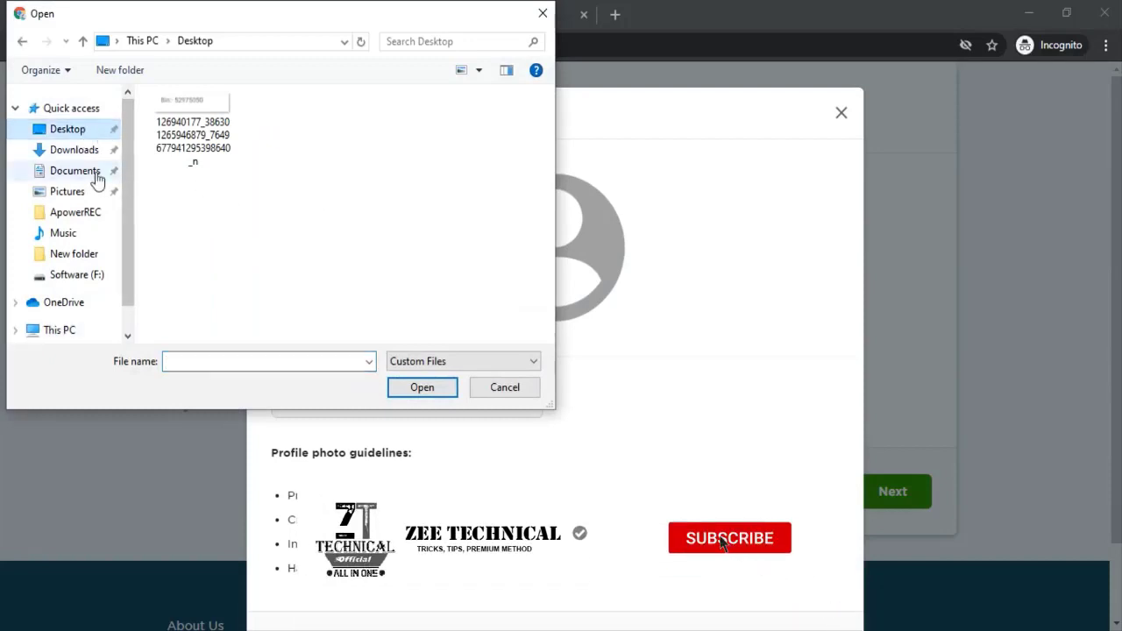
click(79, 150)
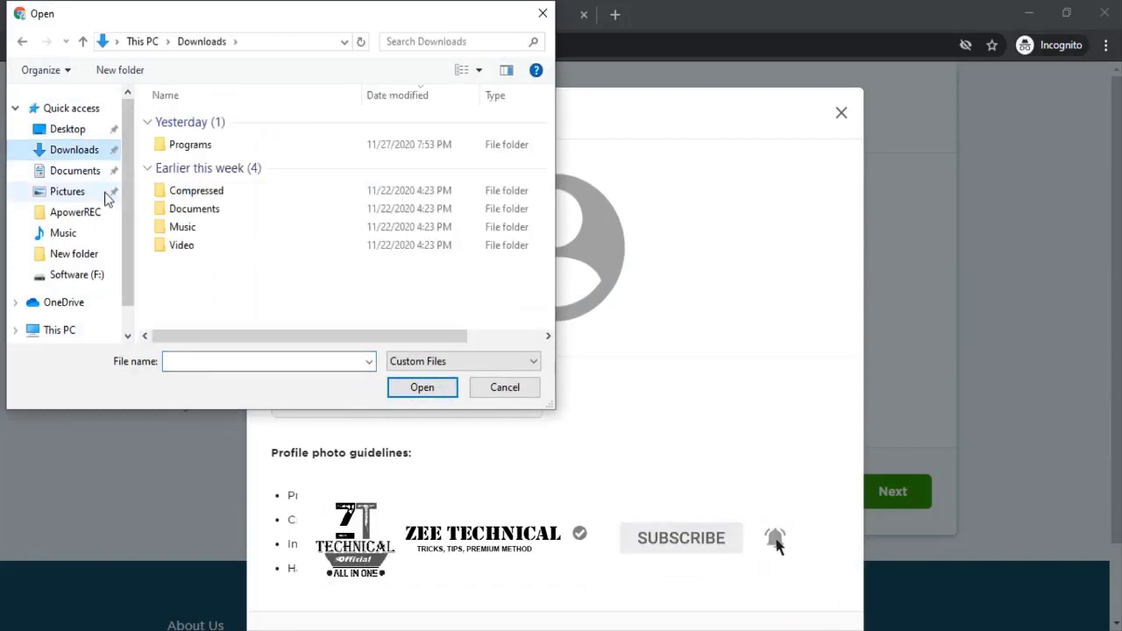
click(77, 191)
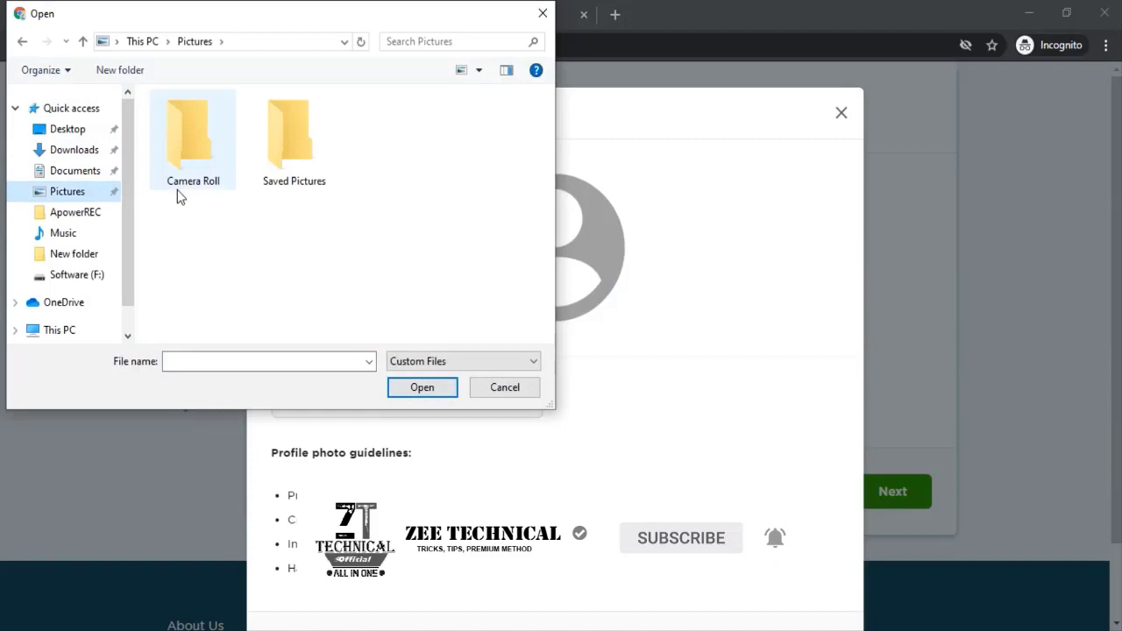
click(77, 275)
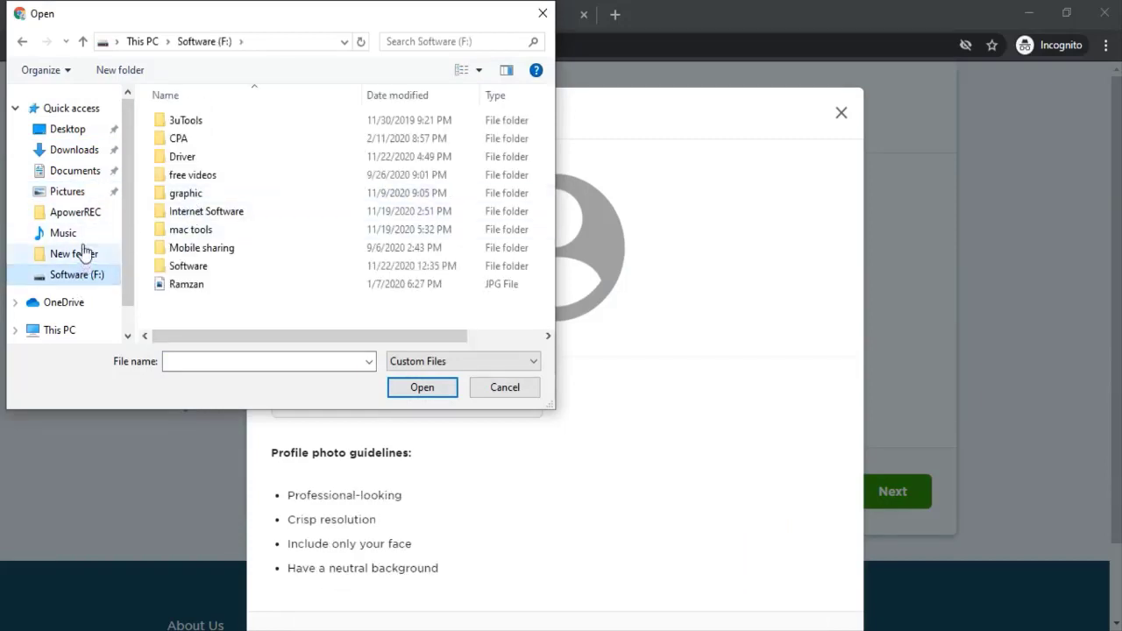
scroll(70, 279, down, 1)
Step: Browse Local Disk (D:) Movies, then Local Disk (E:) Documents and New folder, returning to drive E
click(70, 297)
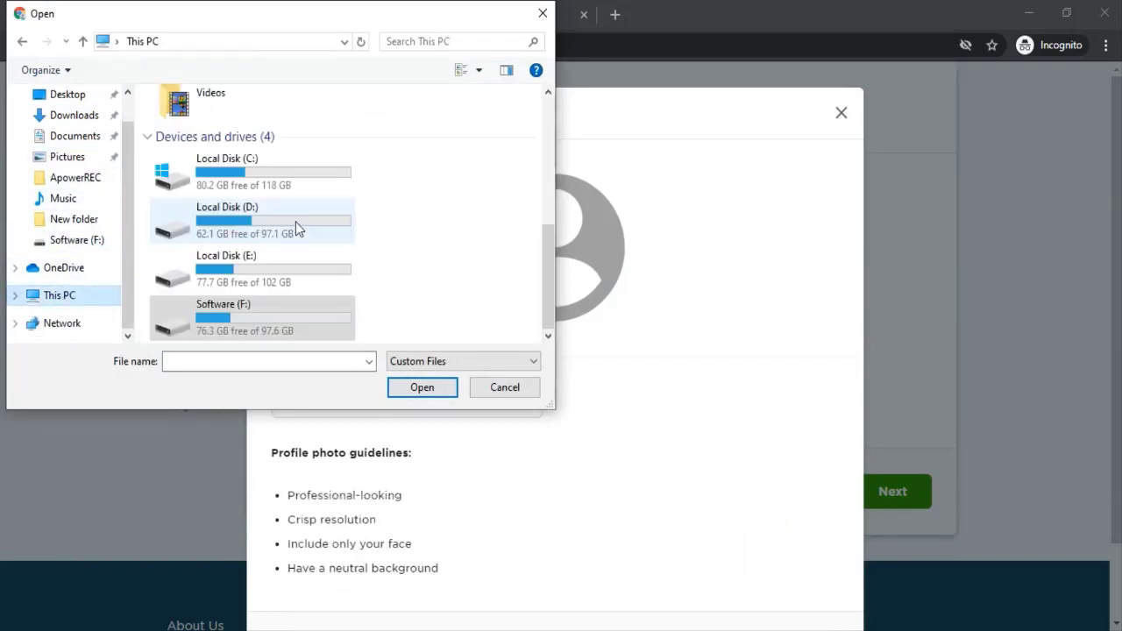
double_click(217, 227)
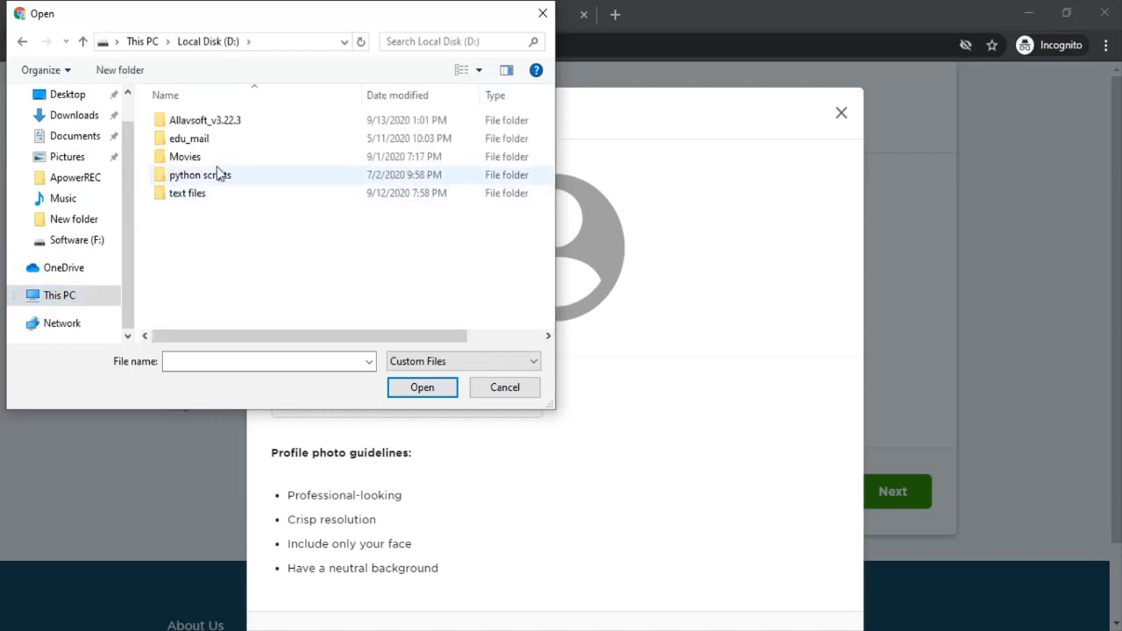
double_click(208, 157)
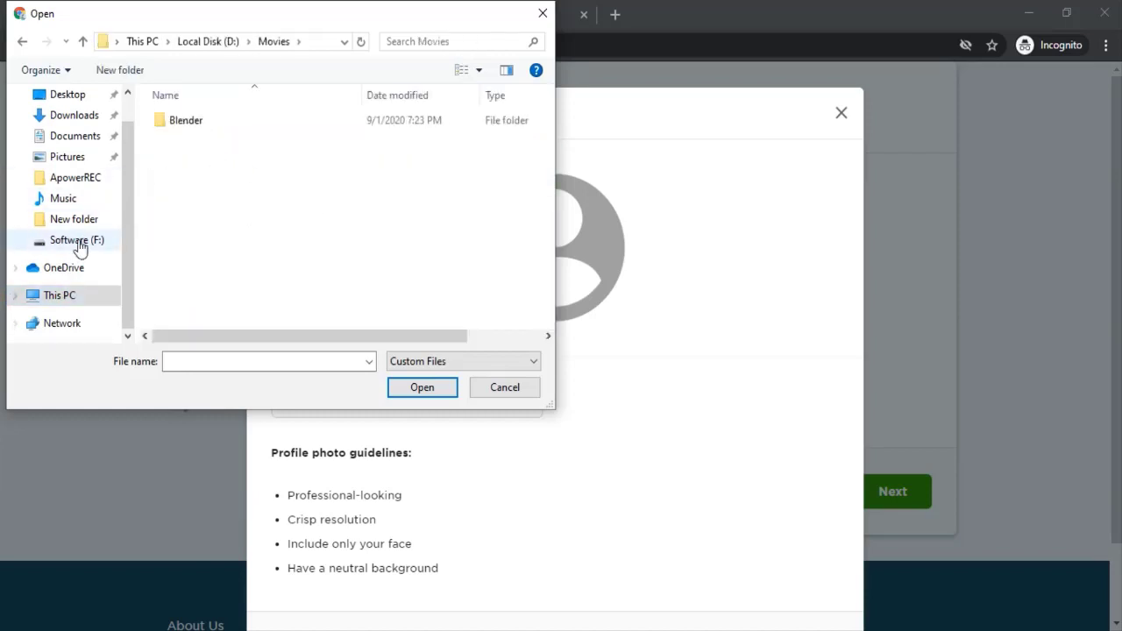
click(79, 298)
scroll(269, 233, down, 2)
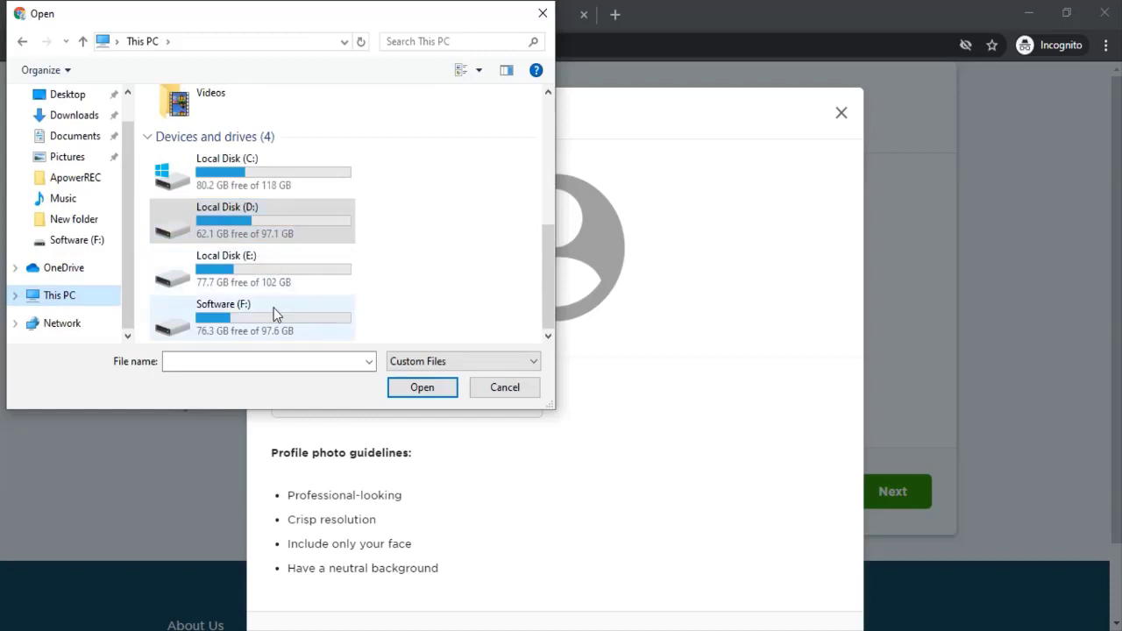
double_click(256, 266)
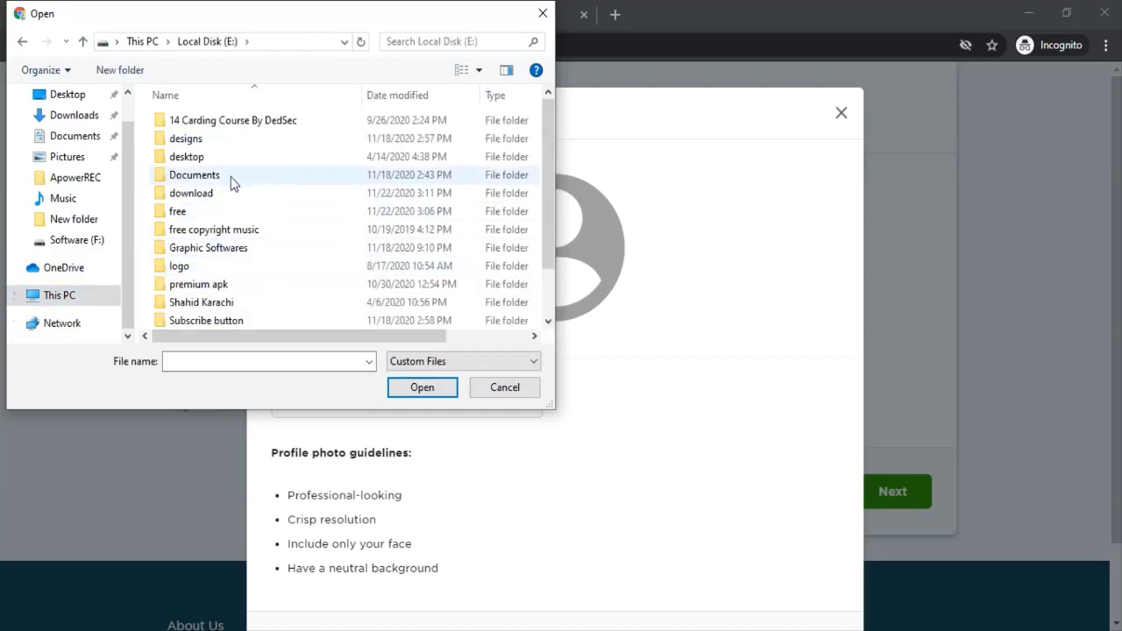
double_click(221, 178)
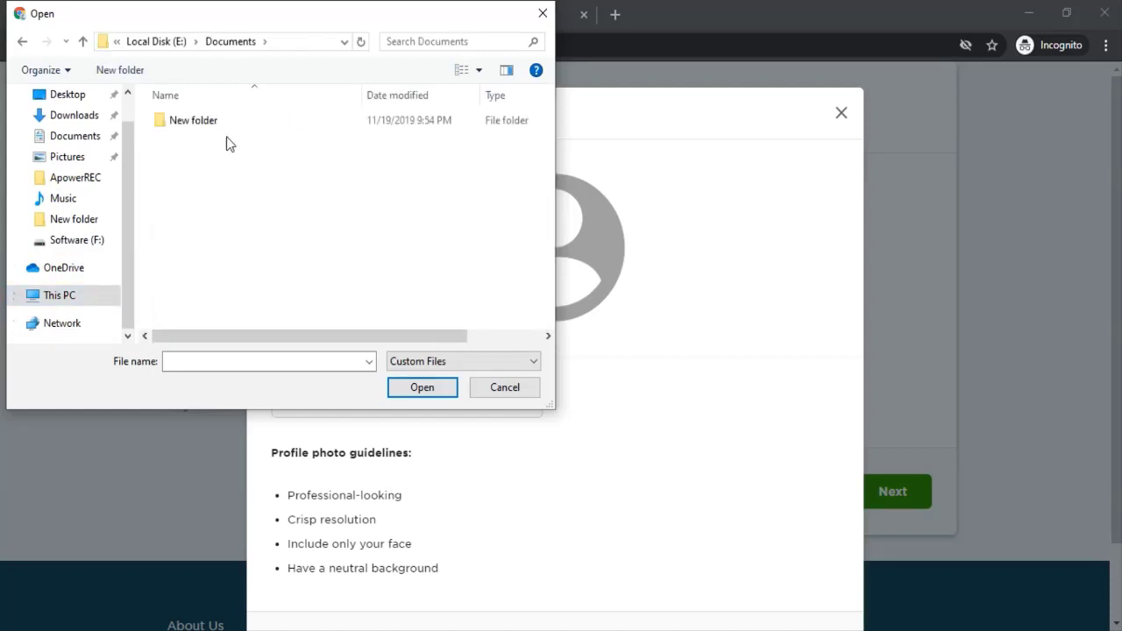
double_click(194, 119)
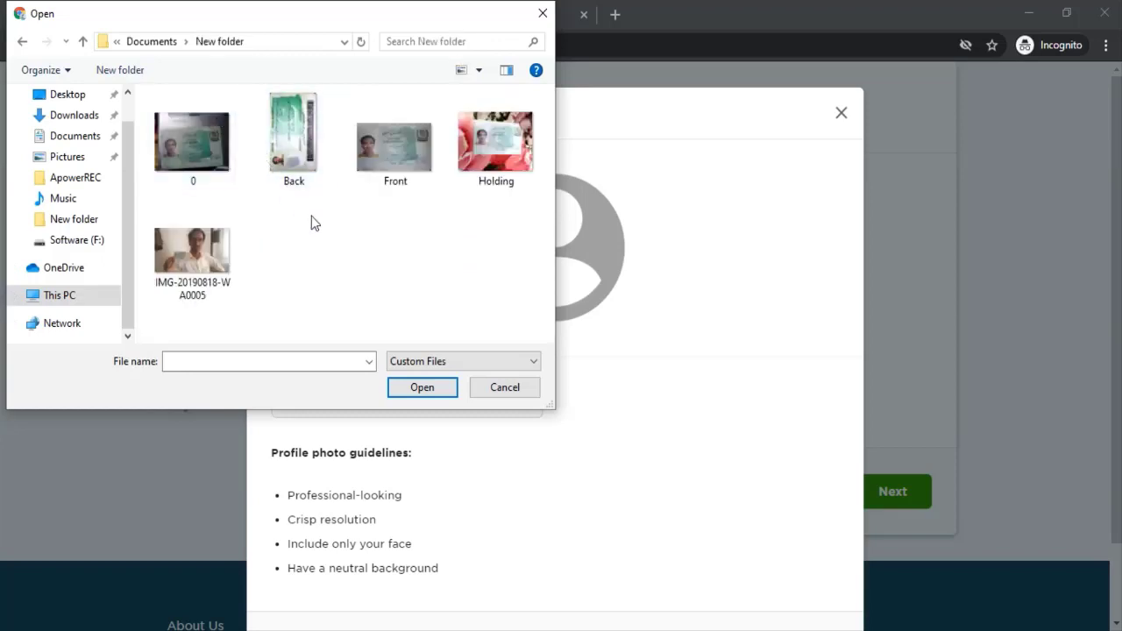
click(21, 42)
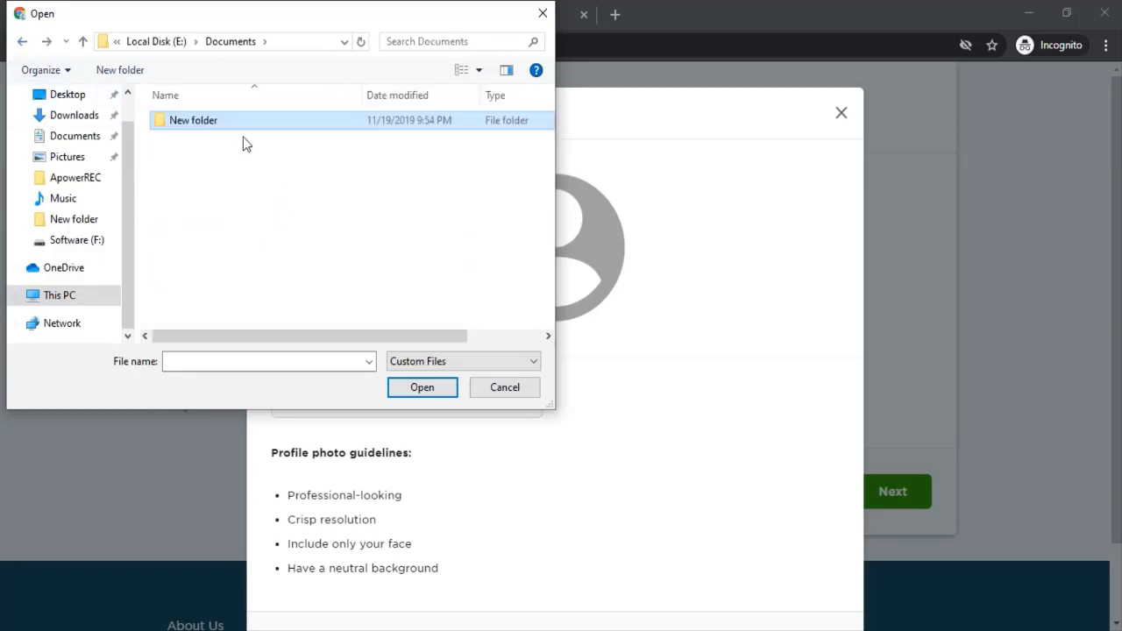
click(23, 43)
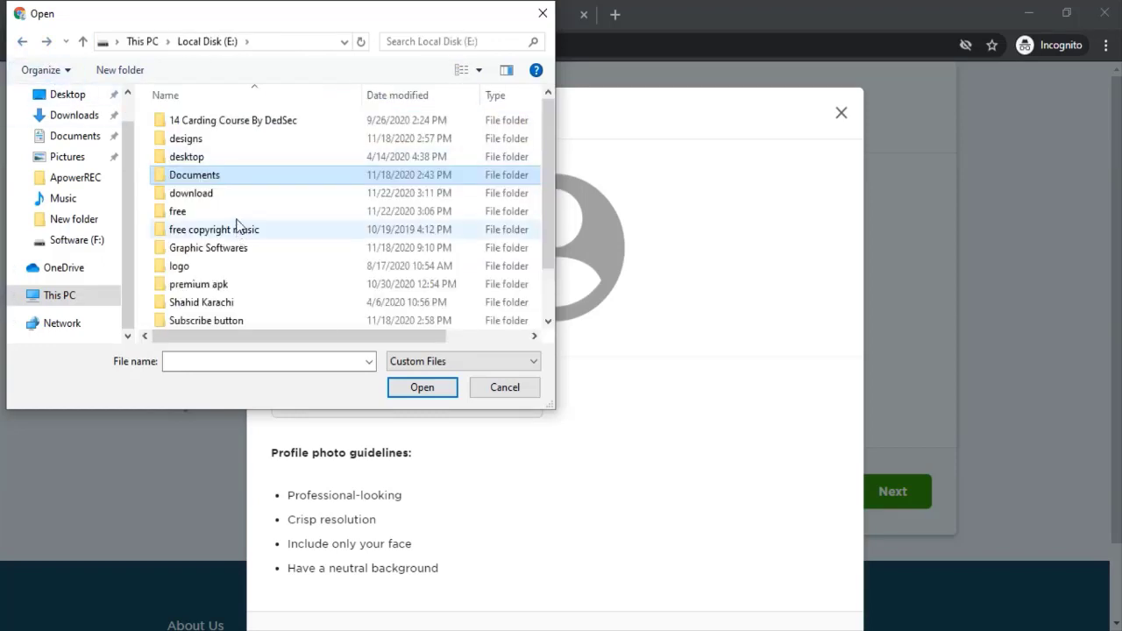
click(214, 141)
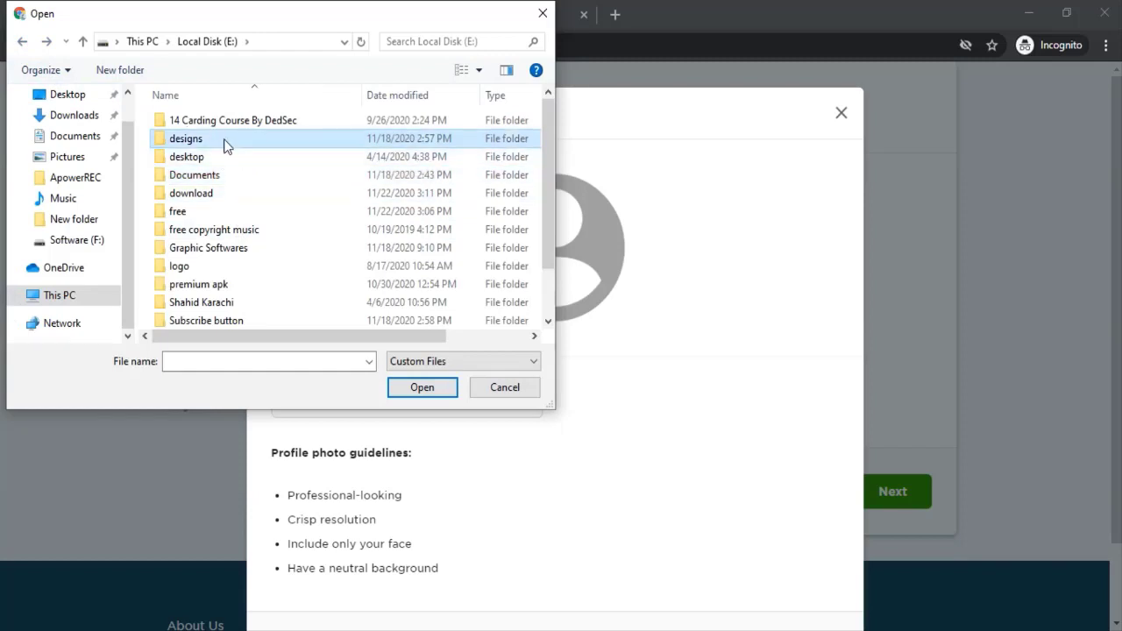
Step: Look through the designs folder images, close the picker without a photo, and bring the Facebook window forward
double_click(222, 142)
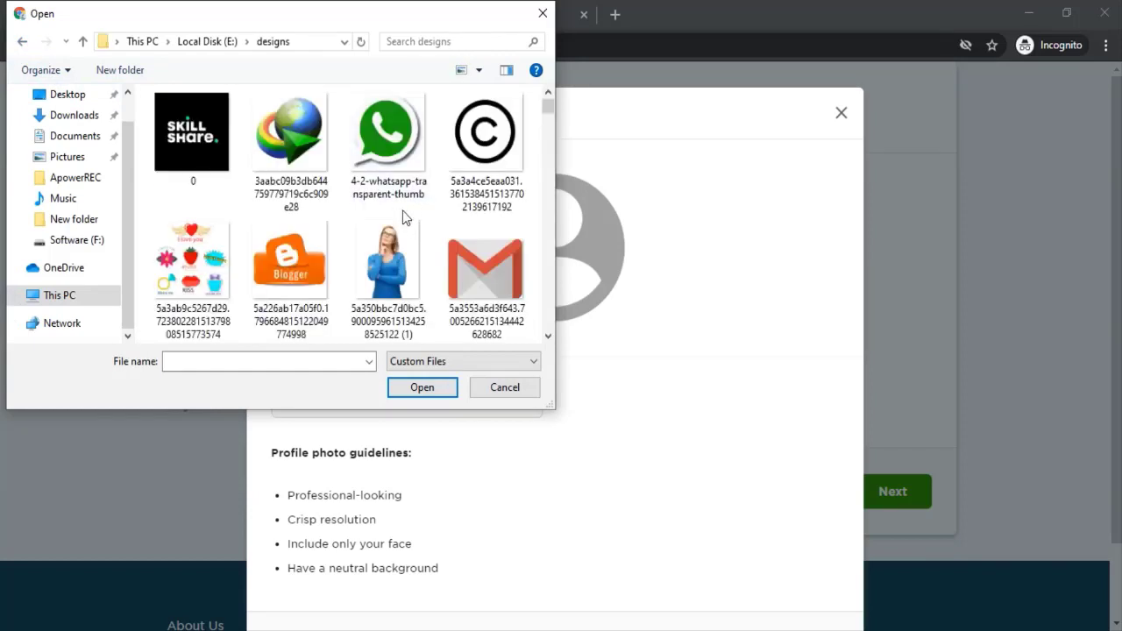
scroll(396, 218, down, 3)
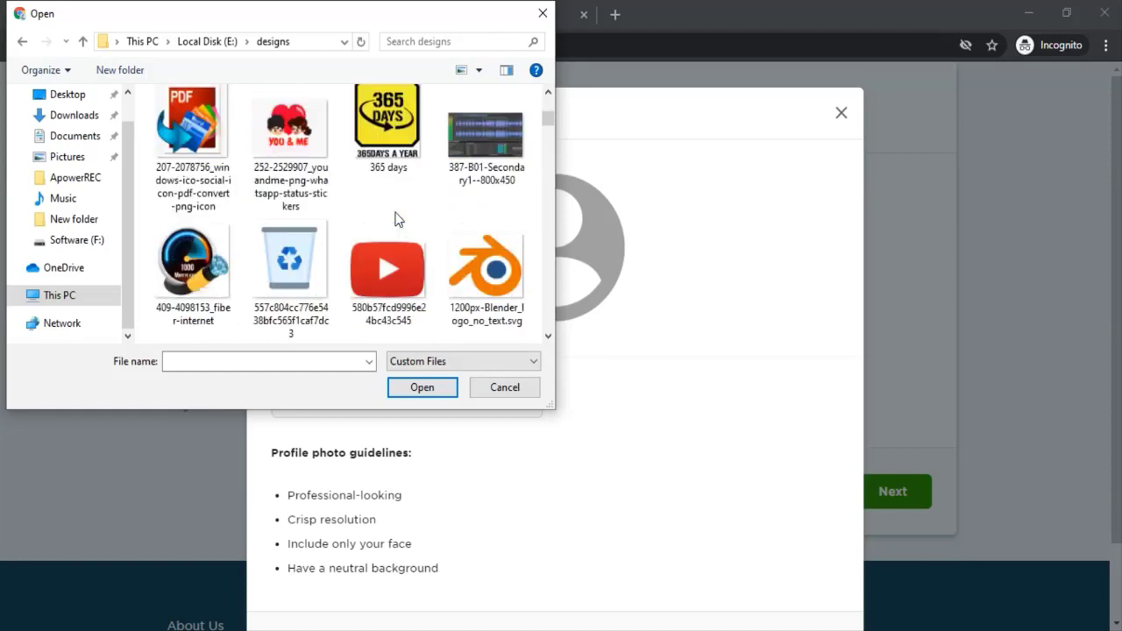
scroll(315, 225, down, 2)
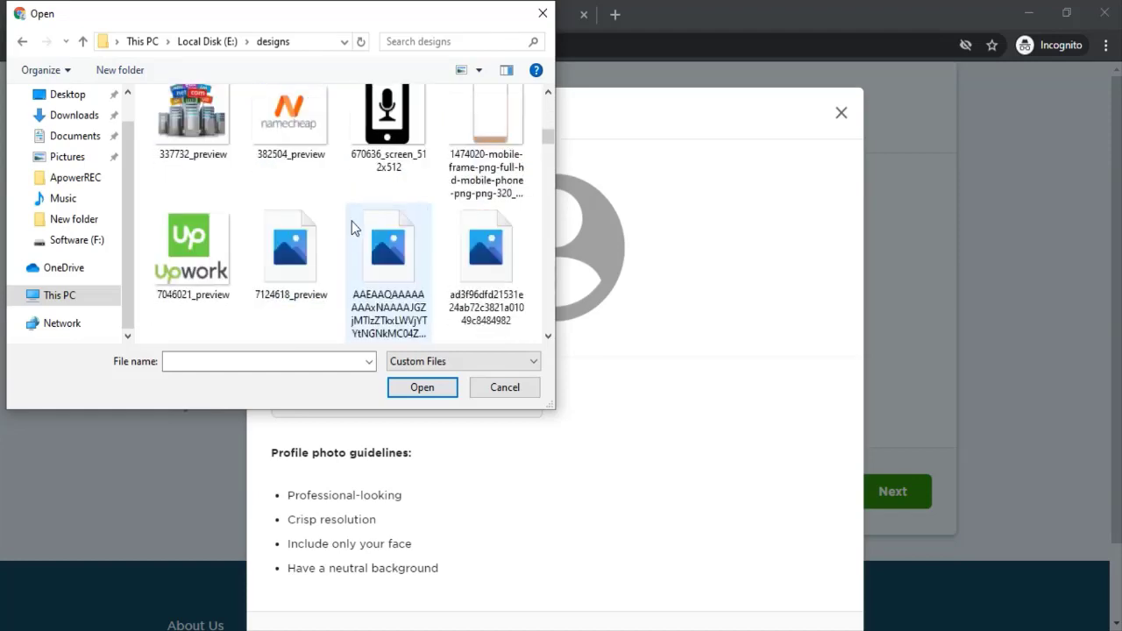
scroll(353, 228, down, 1)
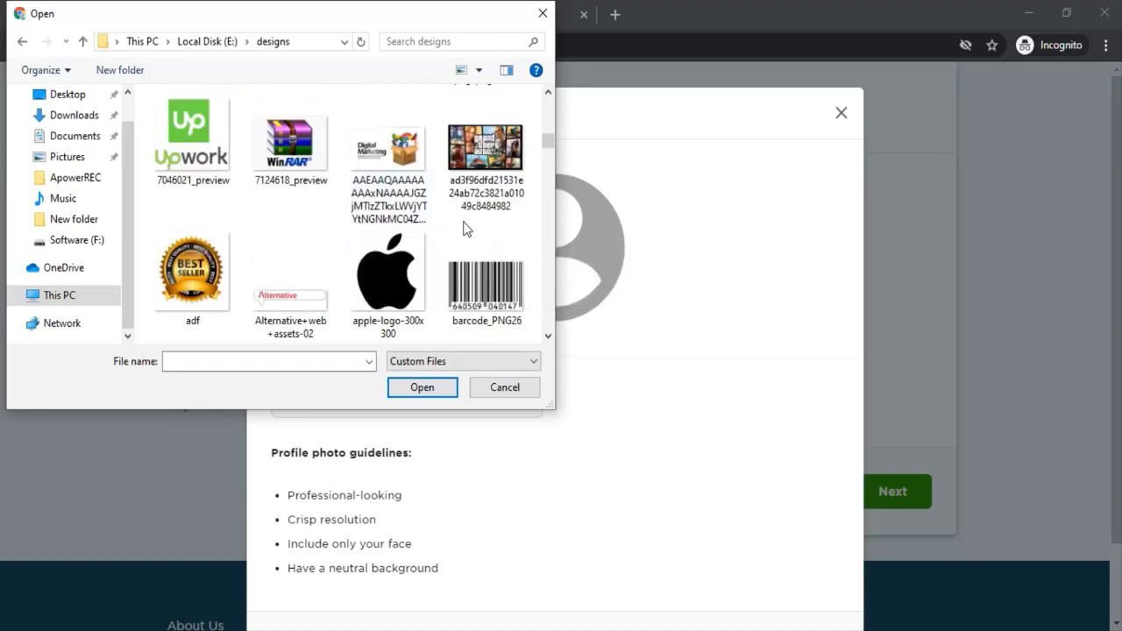
scroll(463, 228, down, 2)
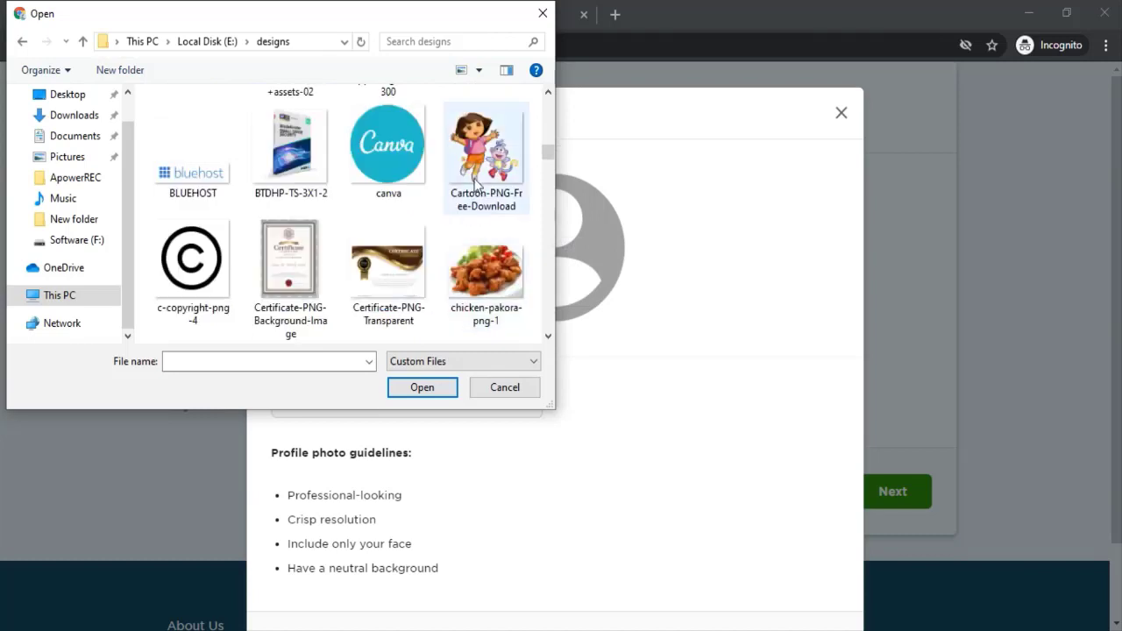
scroll(385, 184, down, 3)
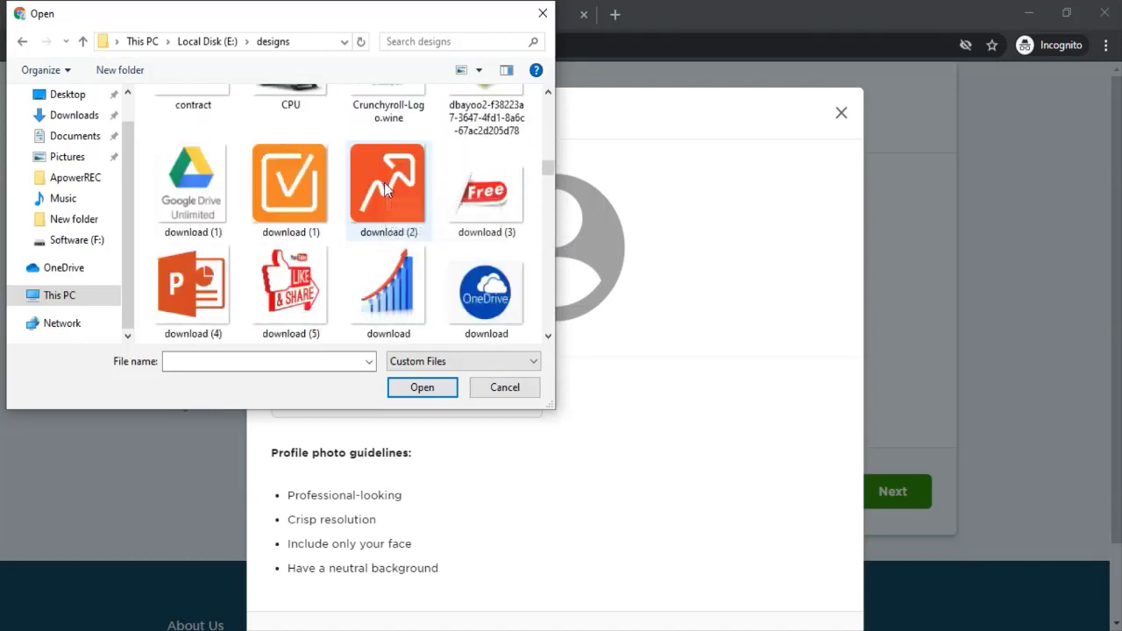
scroll(385, 187, down, 1)
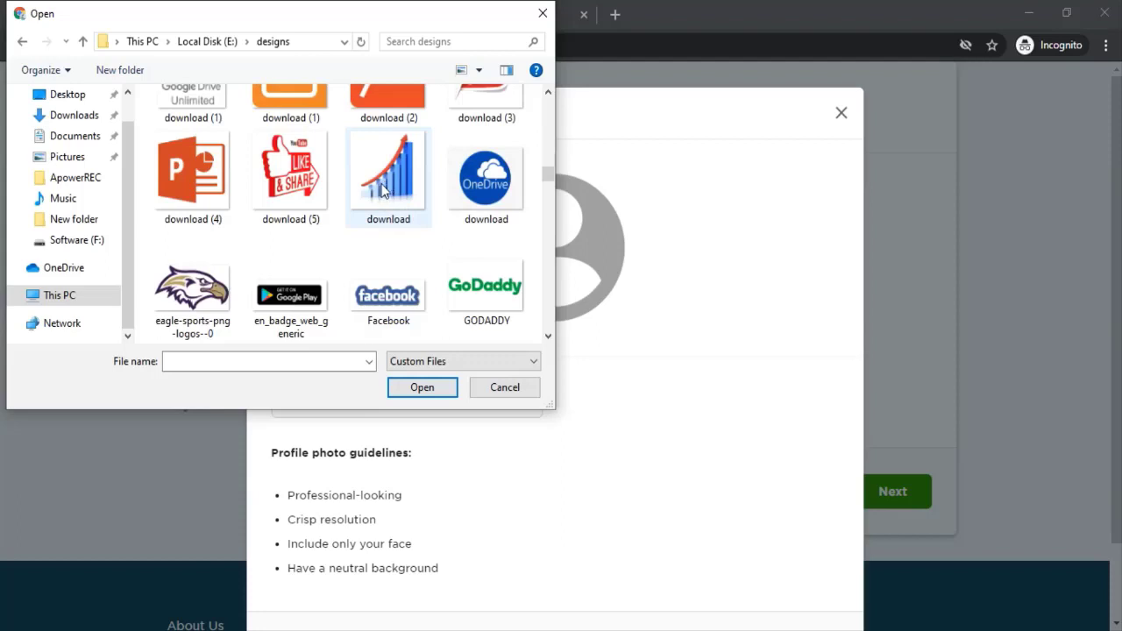
double_click(384, 191)
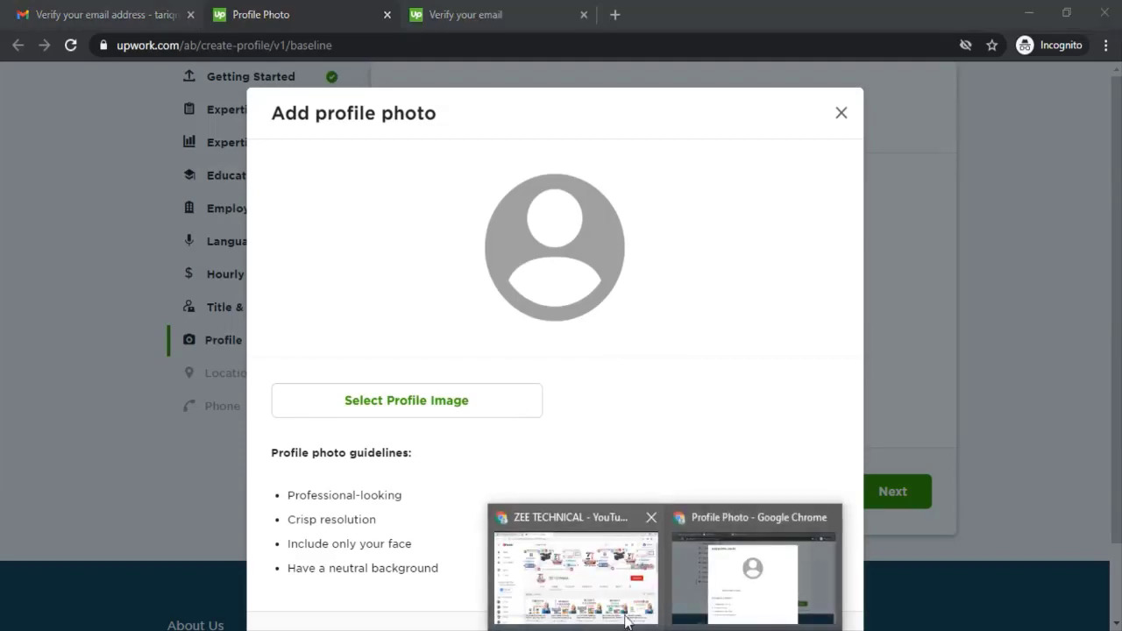
click(643, 622)
Step: Open the Facebook home page in a second browser tab
click(131, 15)
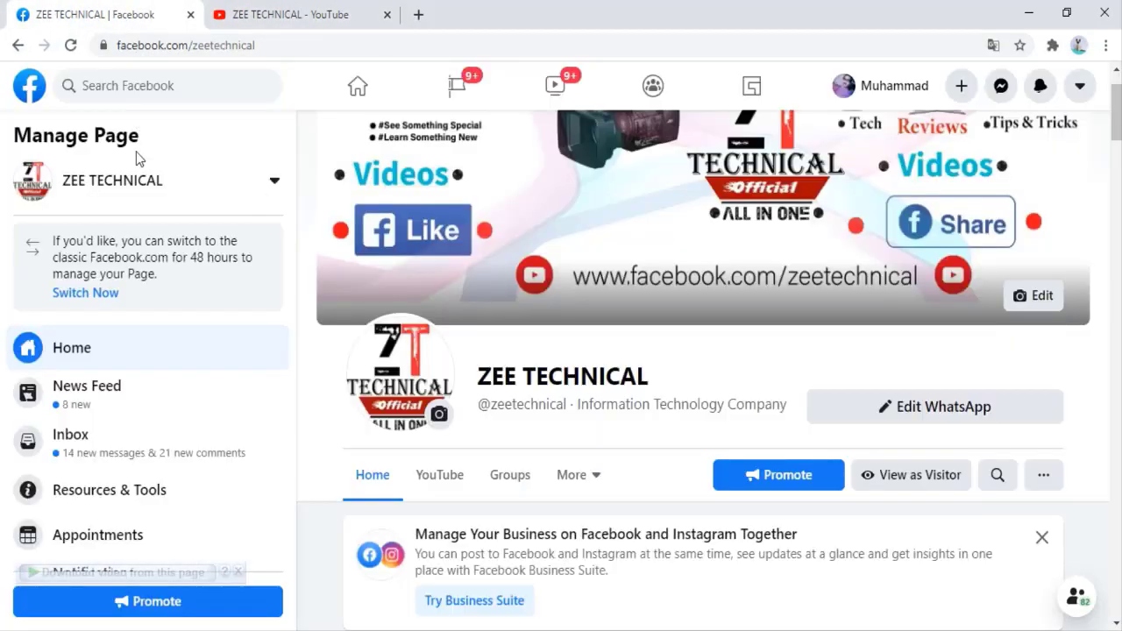
right_click(21, 79)
click(88, 93)
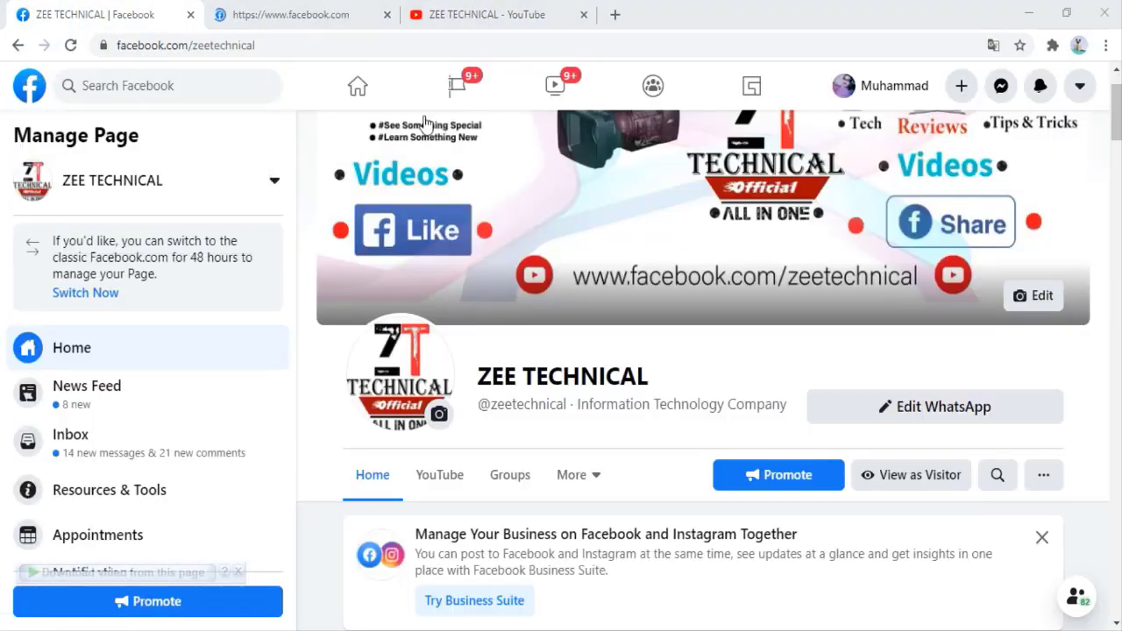
click(295, 18)
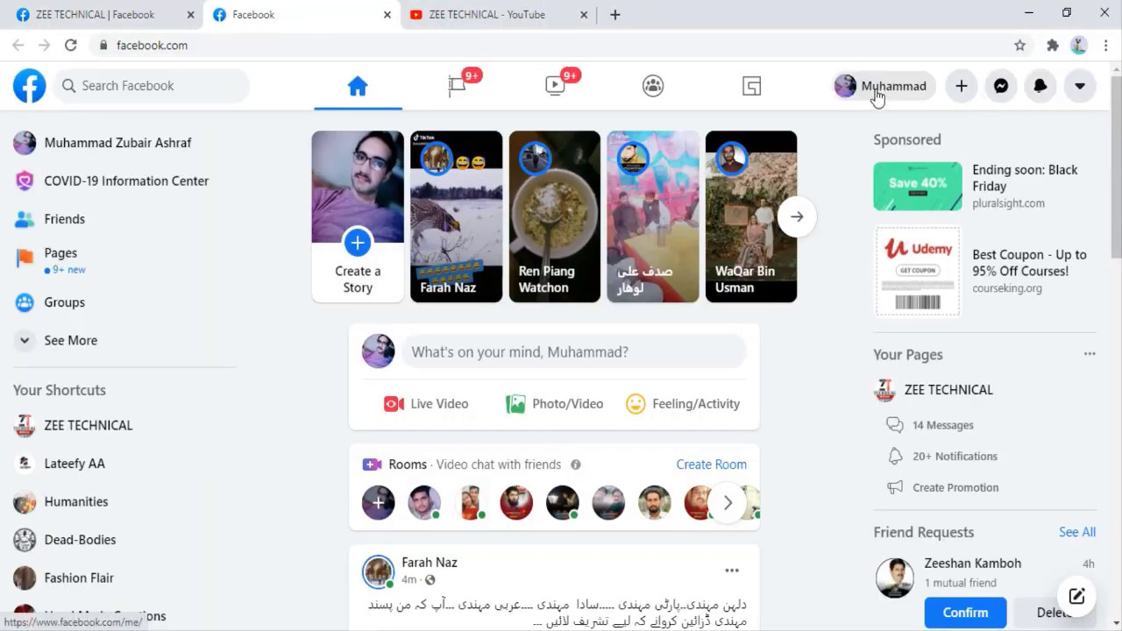
Step: Go to the profile's Photos, open the Profile Pictures album and view a photo full-size
click(877, 88)
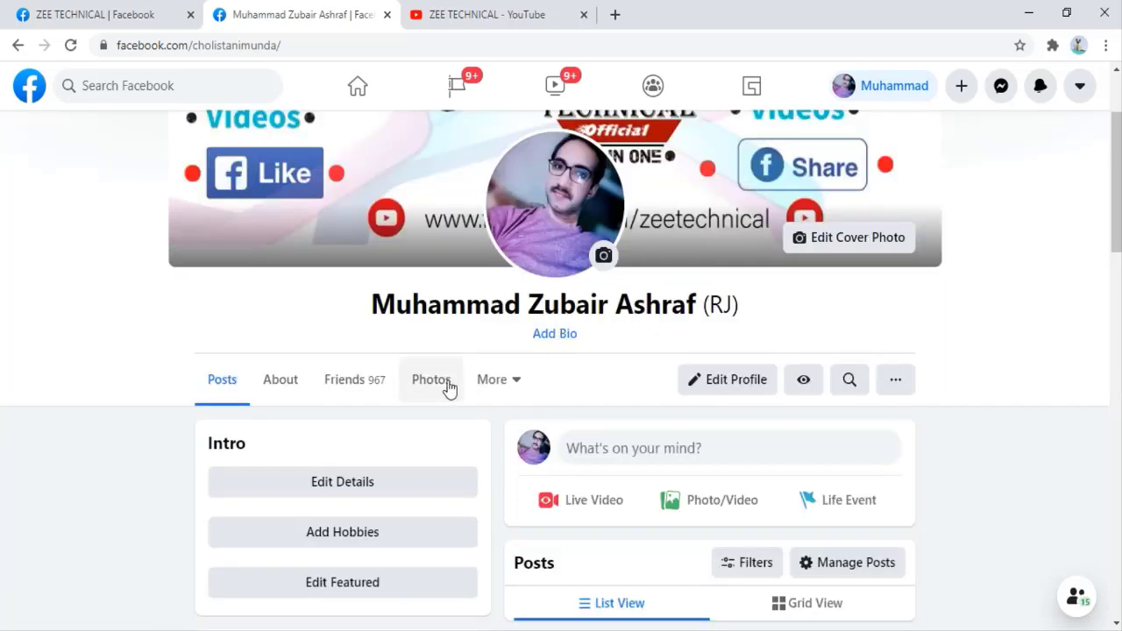
scroll(429, 369, down, 1)
click(445, 302)
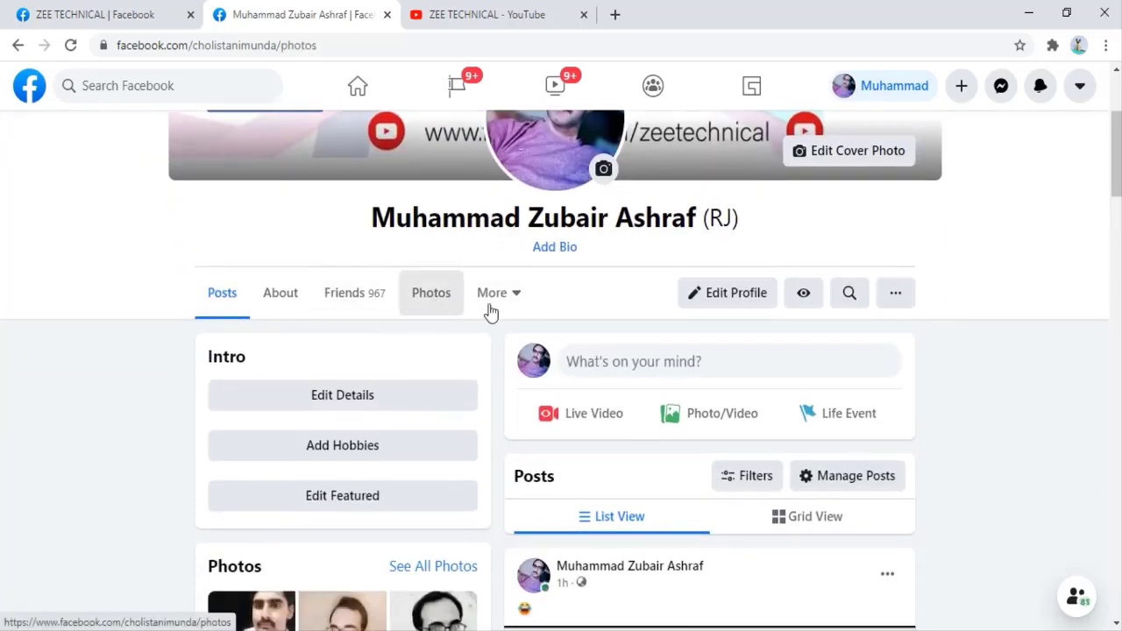
scroll(577, 268, down, 2)
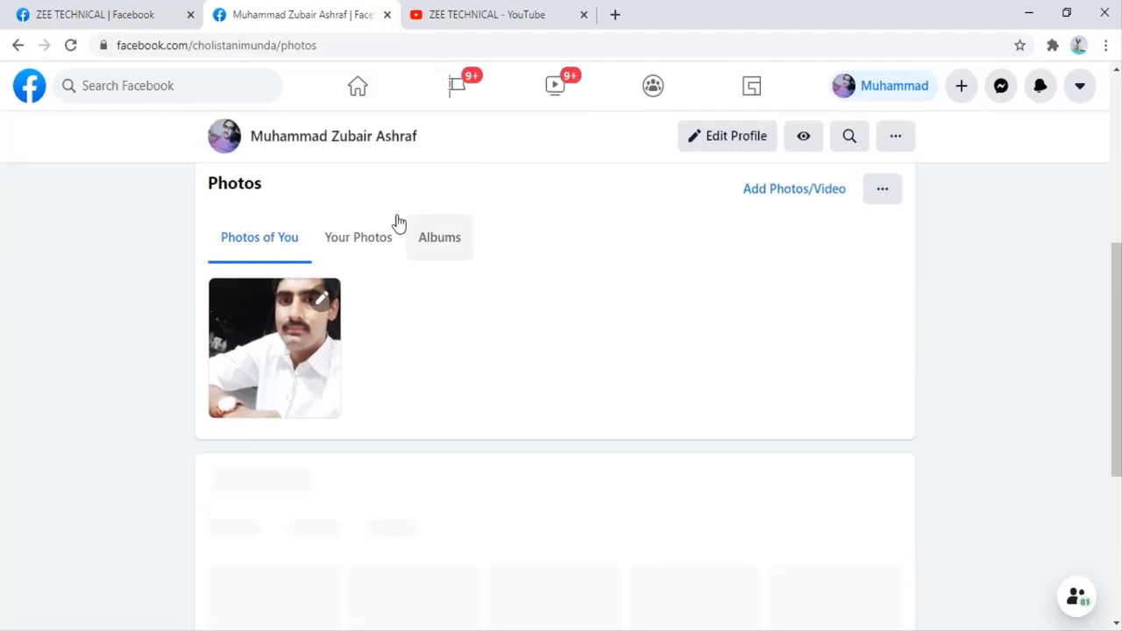
click(427, 235)
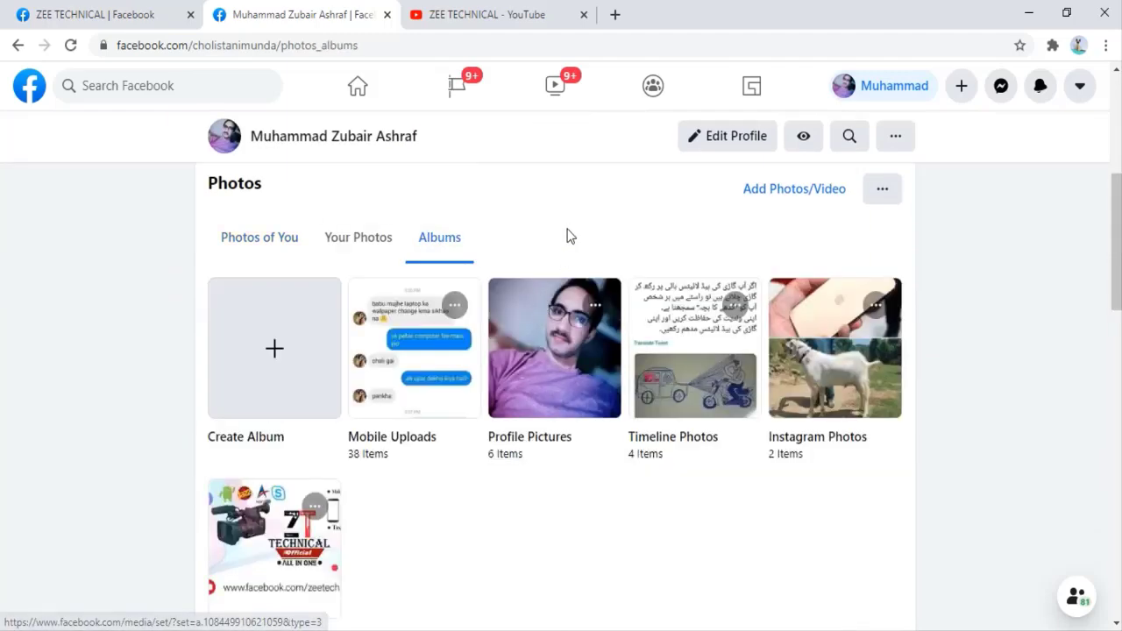
click(570, 344)
scroll(544, 157, down, 4)
click(481, 468)
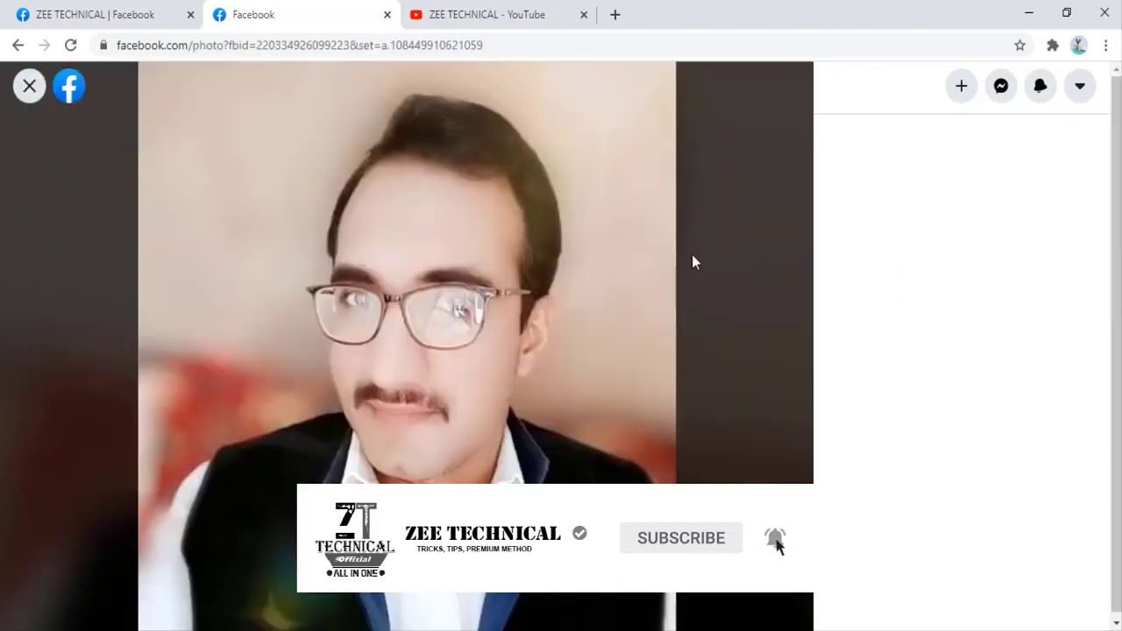
double_click(769, 12)
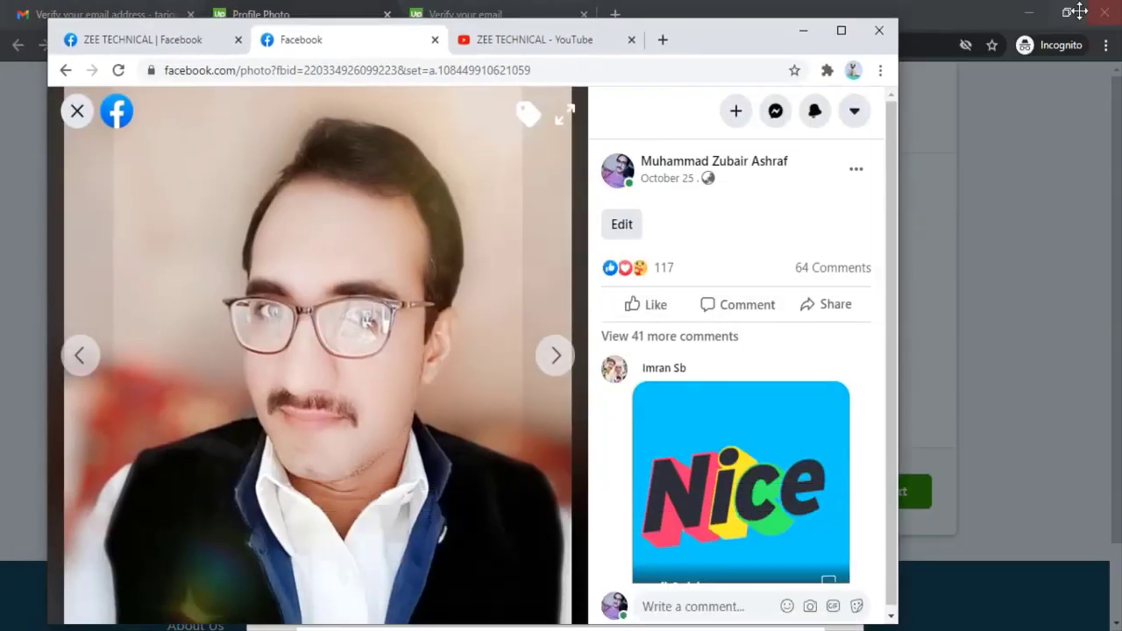
Step: Save the Facebook profile photo as a file on the desktop
click(1029, 12)
drag(997, 279, 997, 278)
click(842, 32)
Step: Upload the desktop portrait photo as the Upwork profile picture and save the crop
click(724, 578)
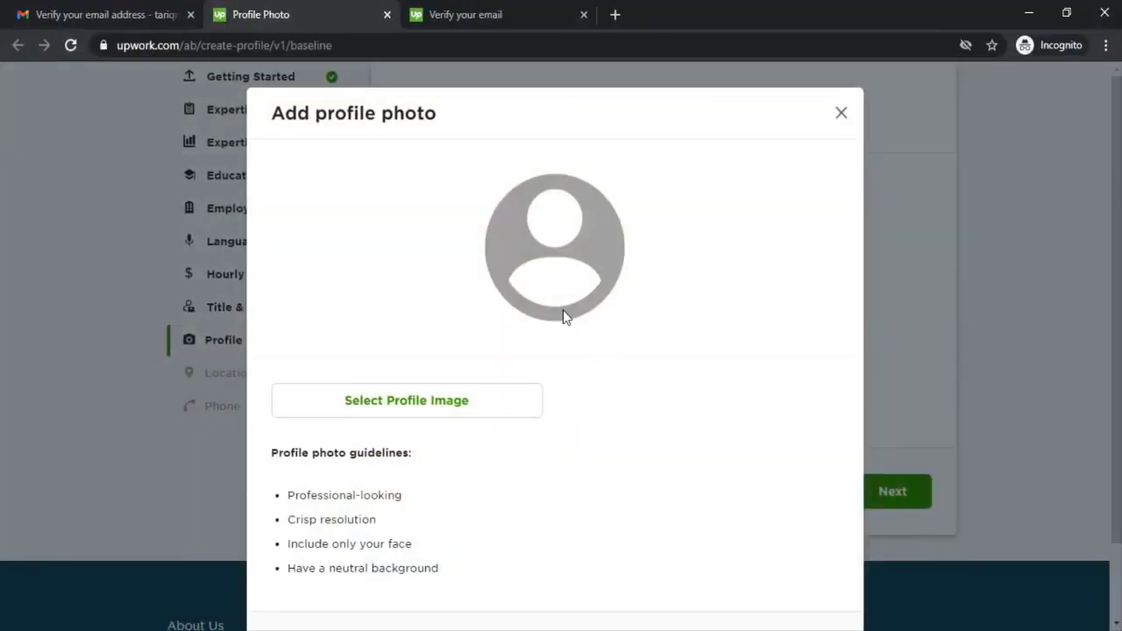
click(494, 388)
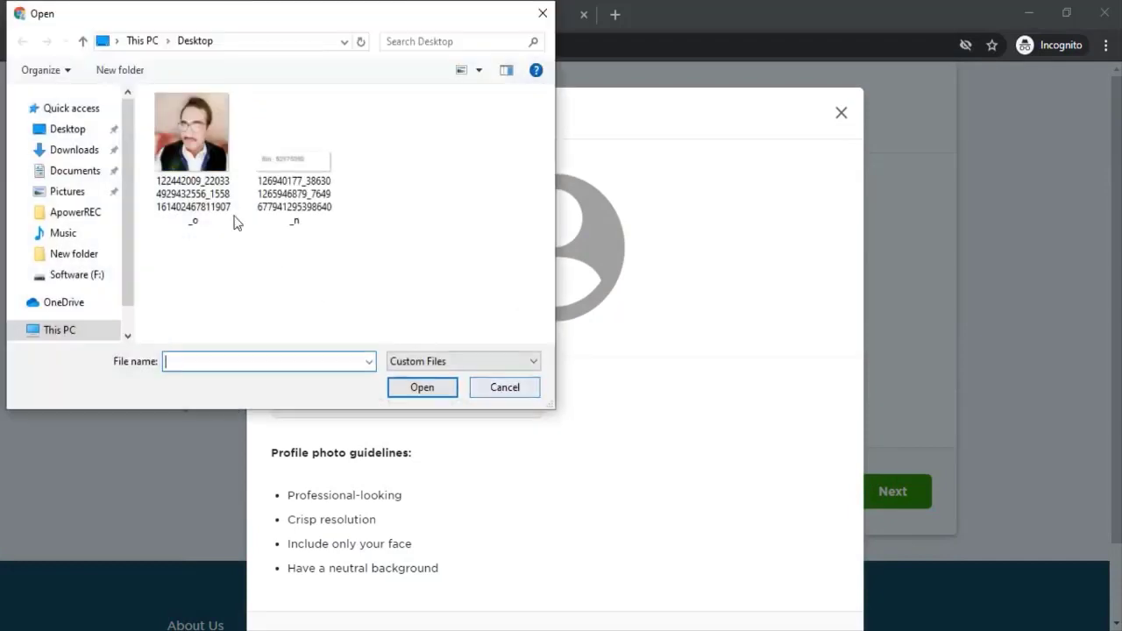
click(193, 145)
click(439, 395)
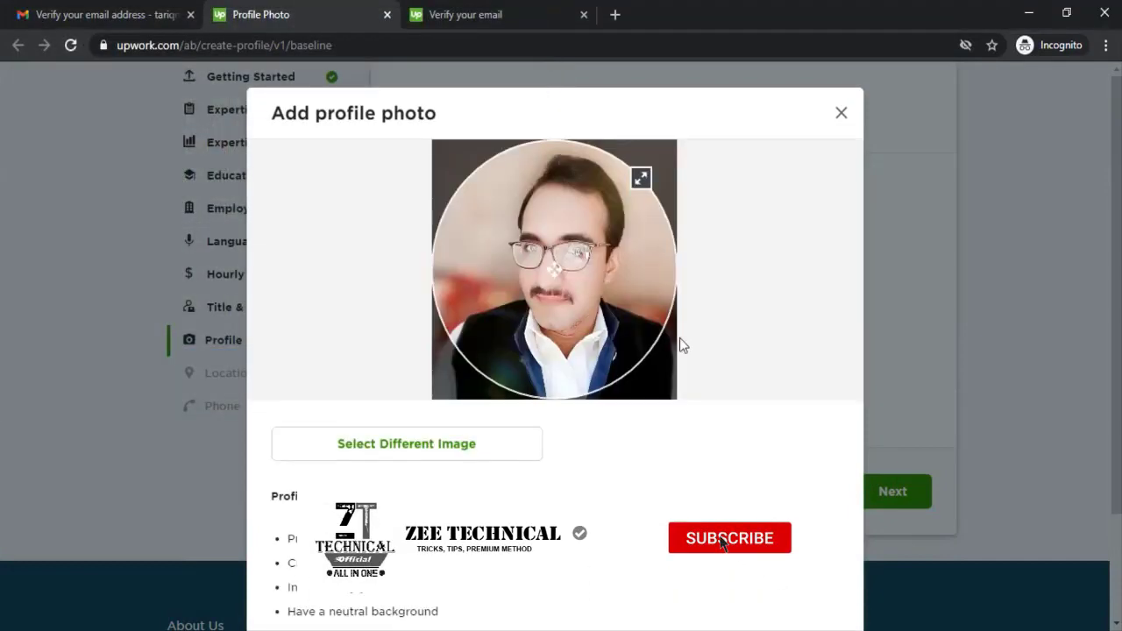
scroll(777, 539, down, 2)
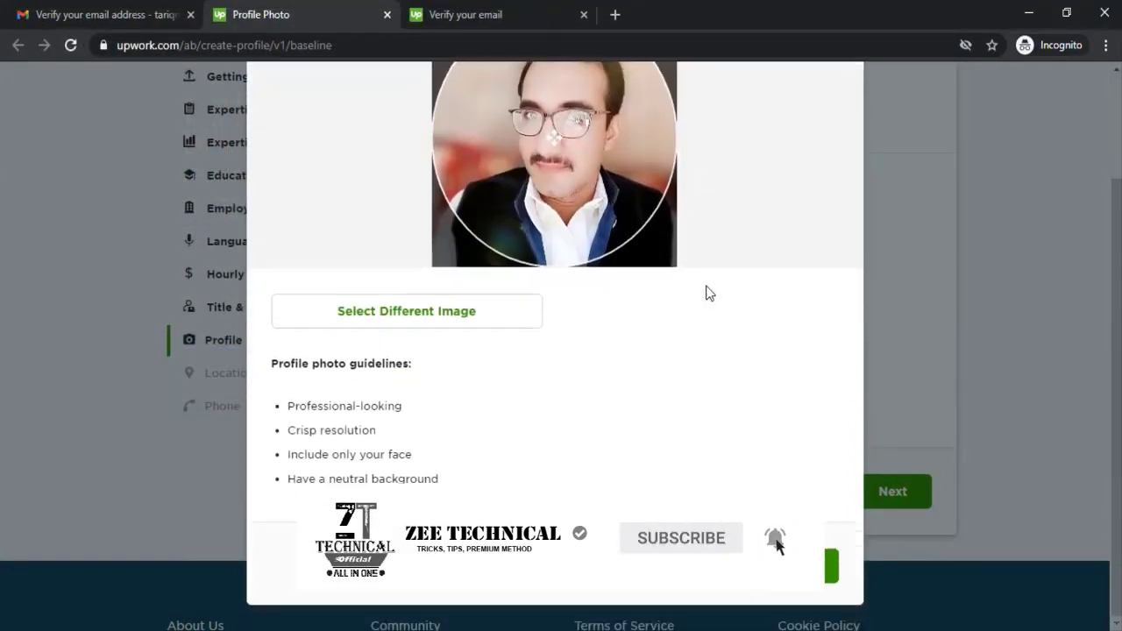
click(744, 568)
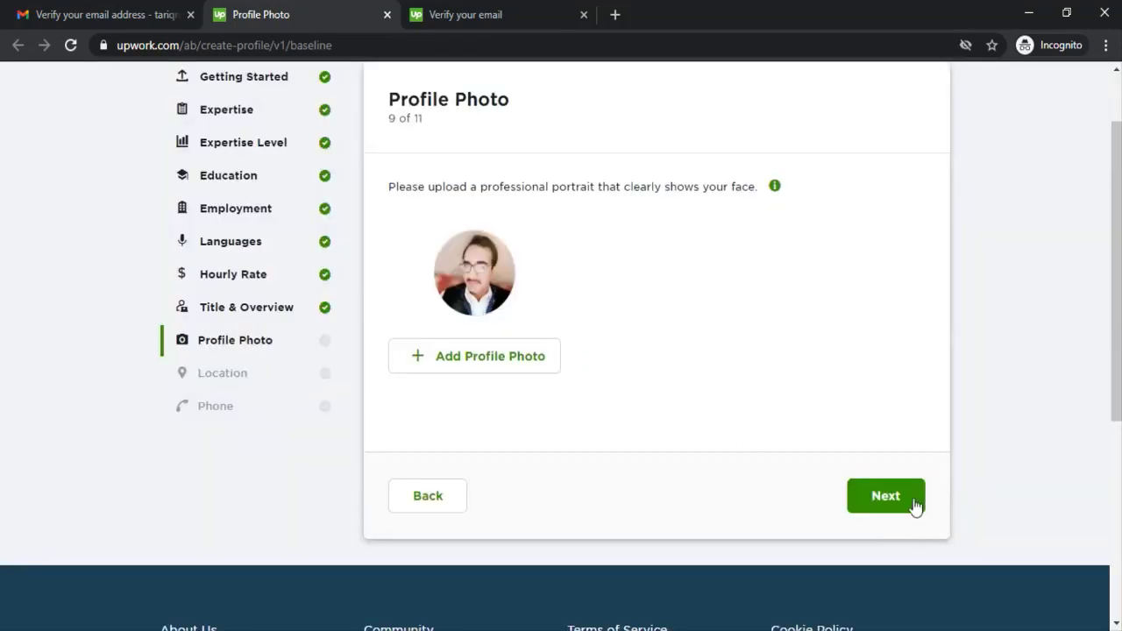
click(921, 506)
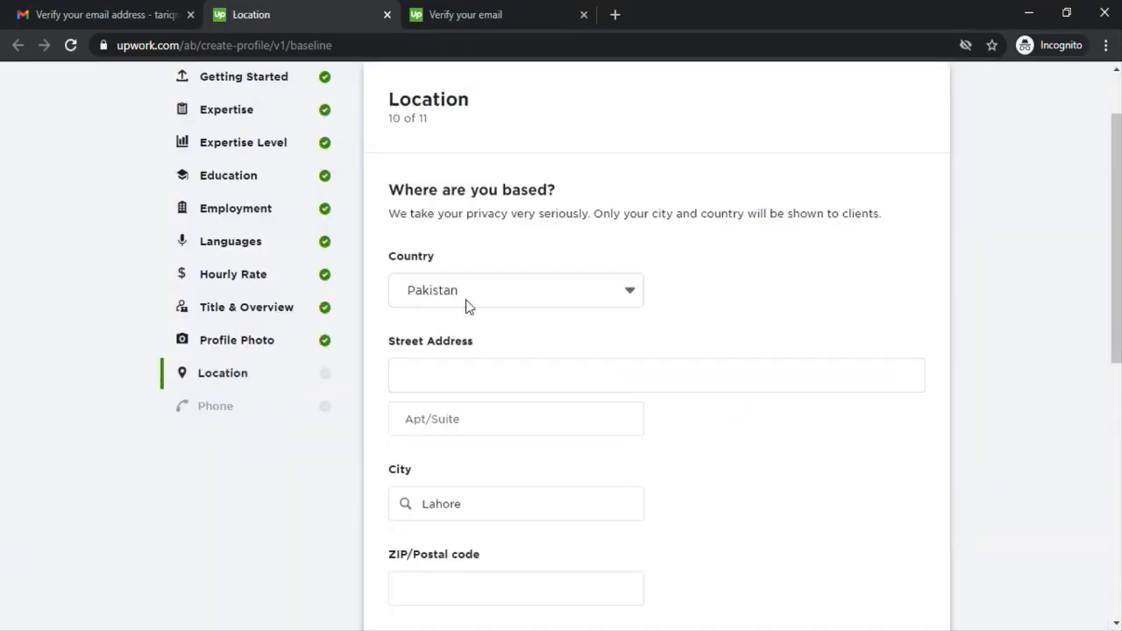
Step: Enter the street address and apartment number, and choose Lahore, PB, PK as the city
drag(413, 193, 544, 198)
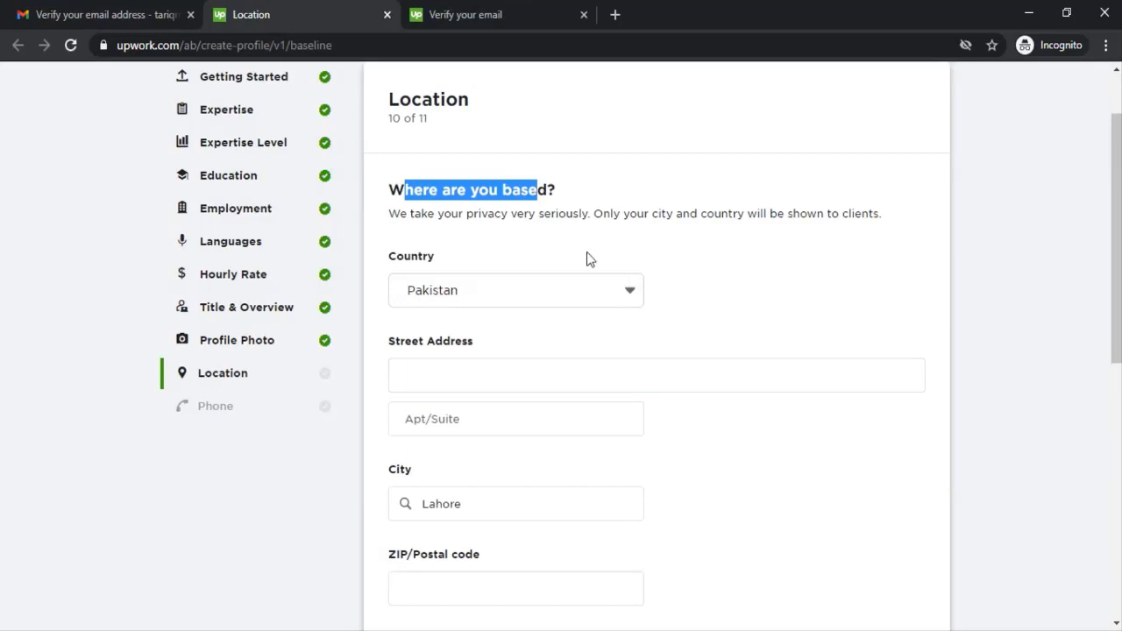
scroll(587, 254, down, 1)
click(496, 290)
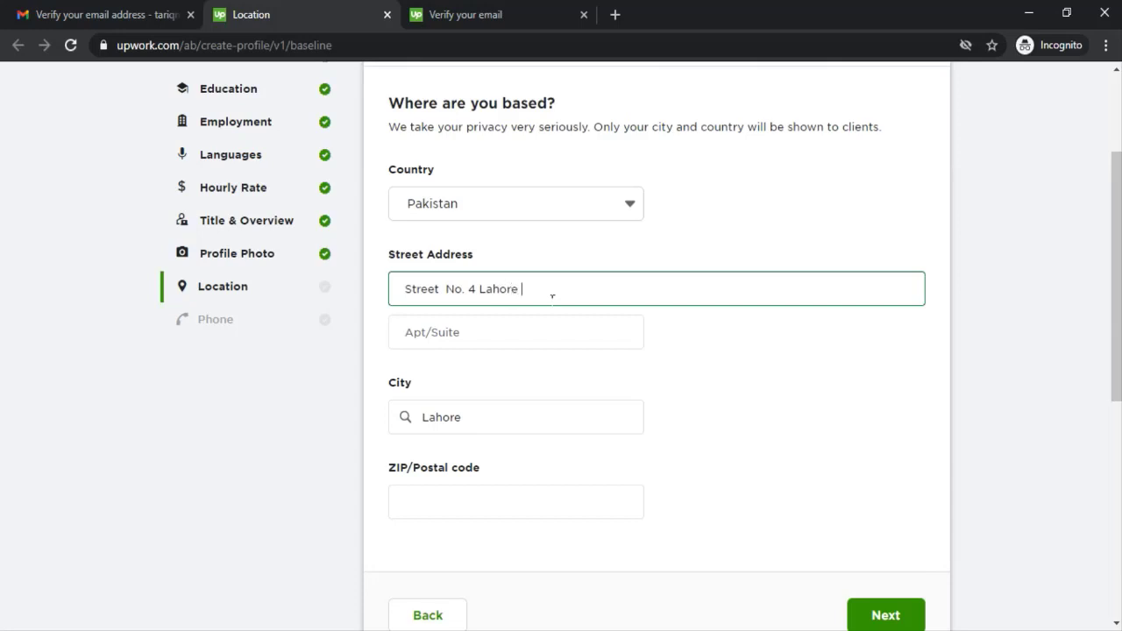
key(Tab)
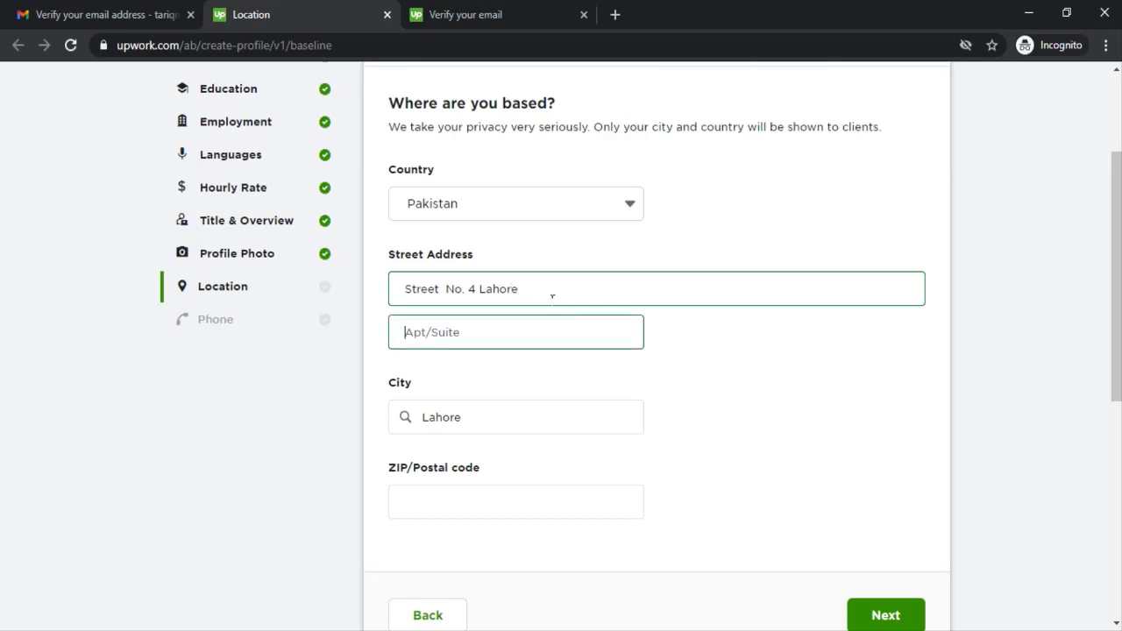
text(House No. 42)
key(Tab)
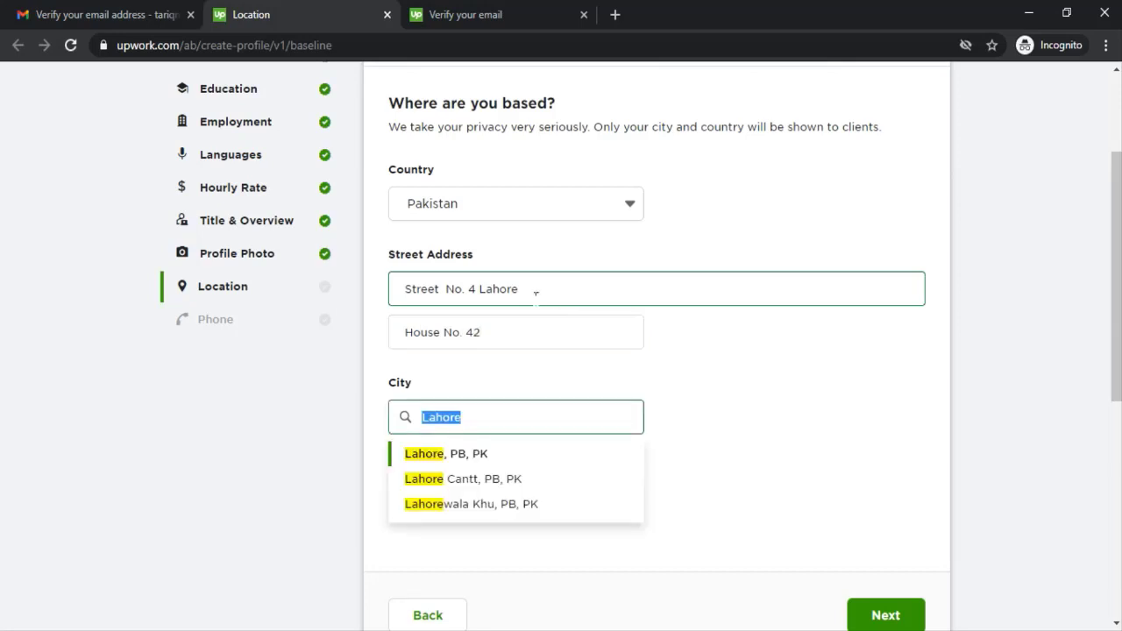
click(476, 453)
Step: Start a 'lahore zip code' search in a new tab to find the ZIP code
scroll(619, 335, down, 2)
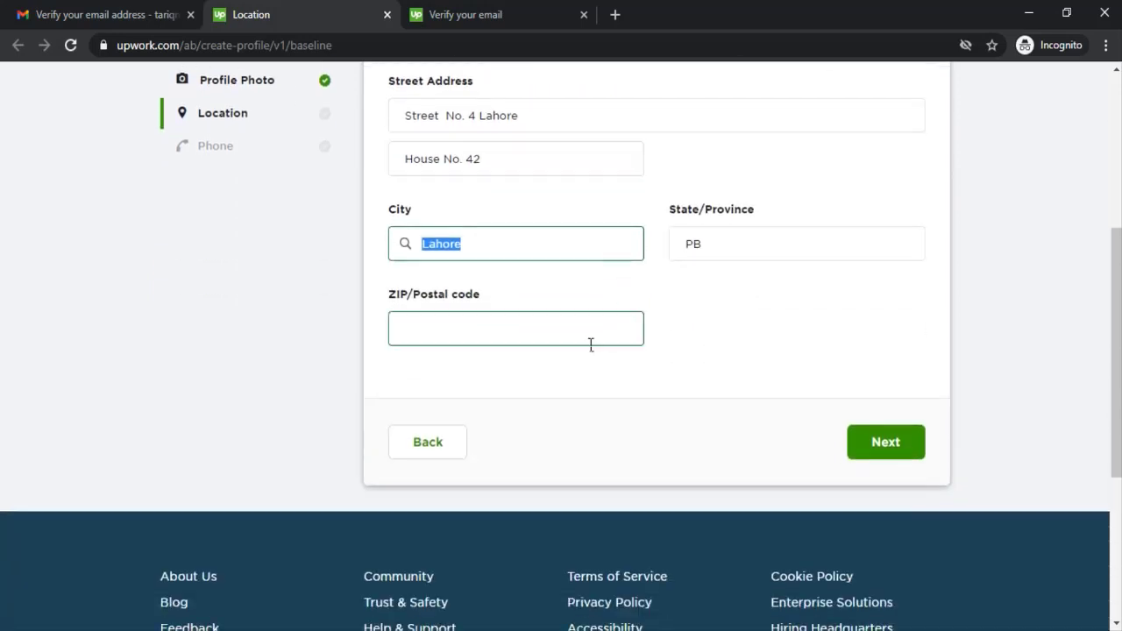
click(551, 336)
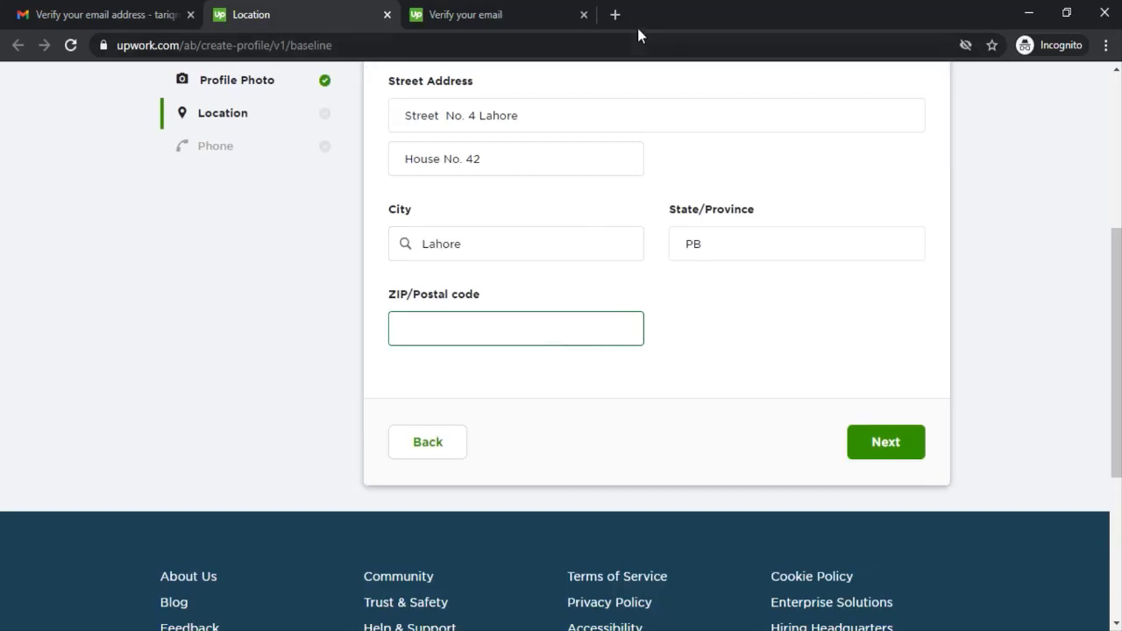
click(615, 15)
text(lahore zip cod)
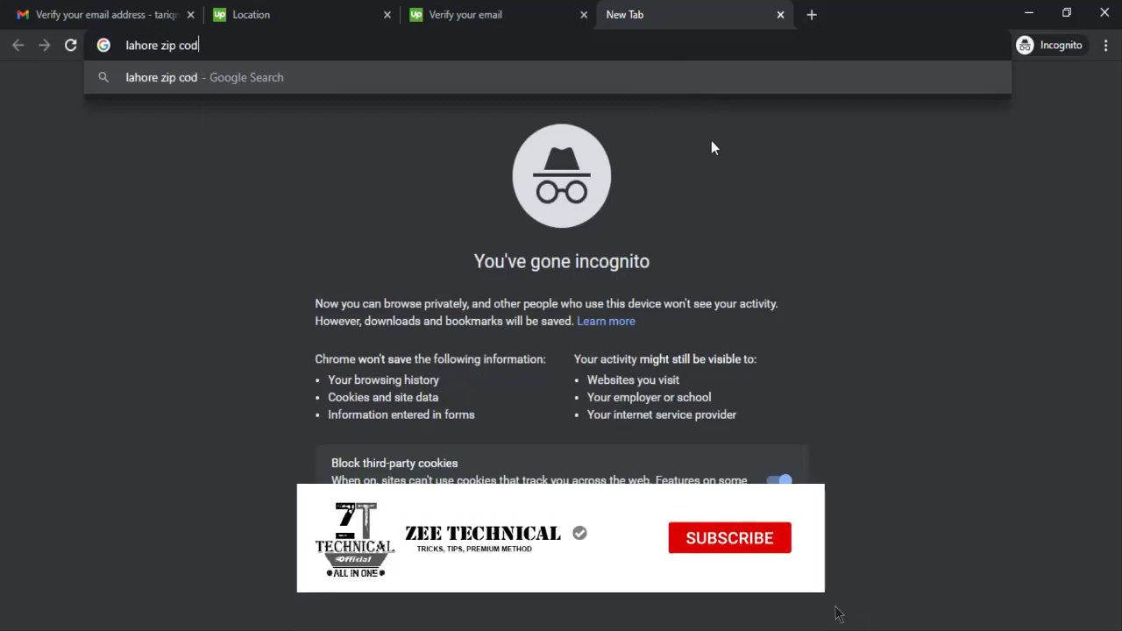
Step: Find Lahore's postal code 54000 on Google and paste it into the ZIP/Postal code field
key(Return)
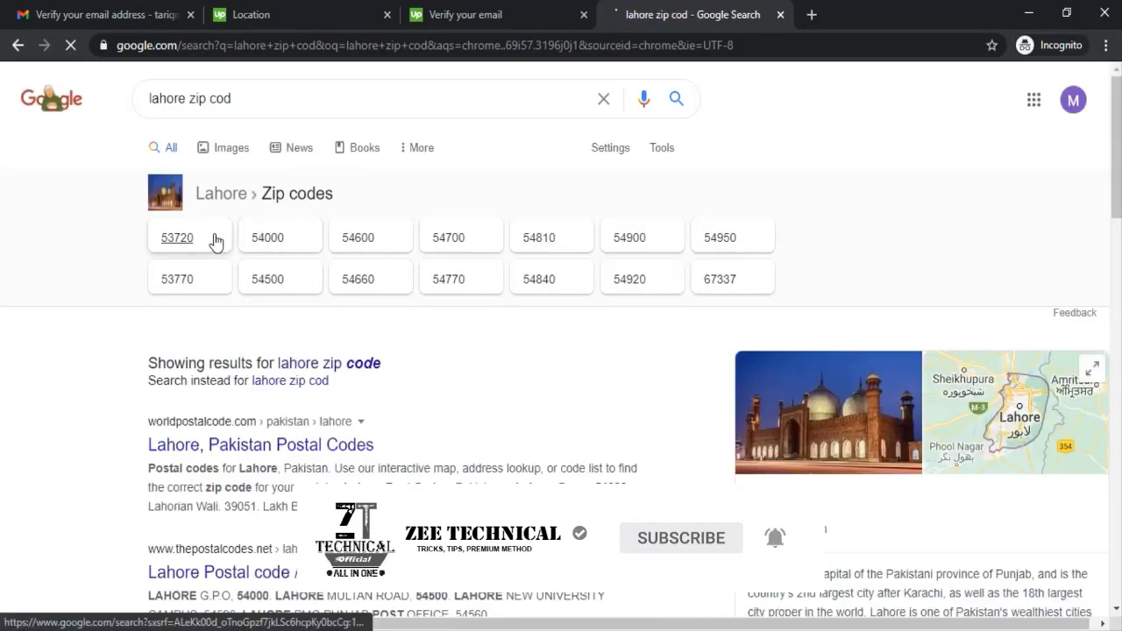
click(363, 367)
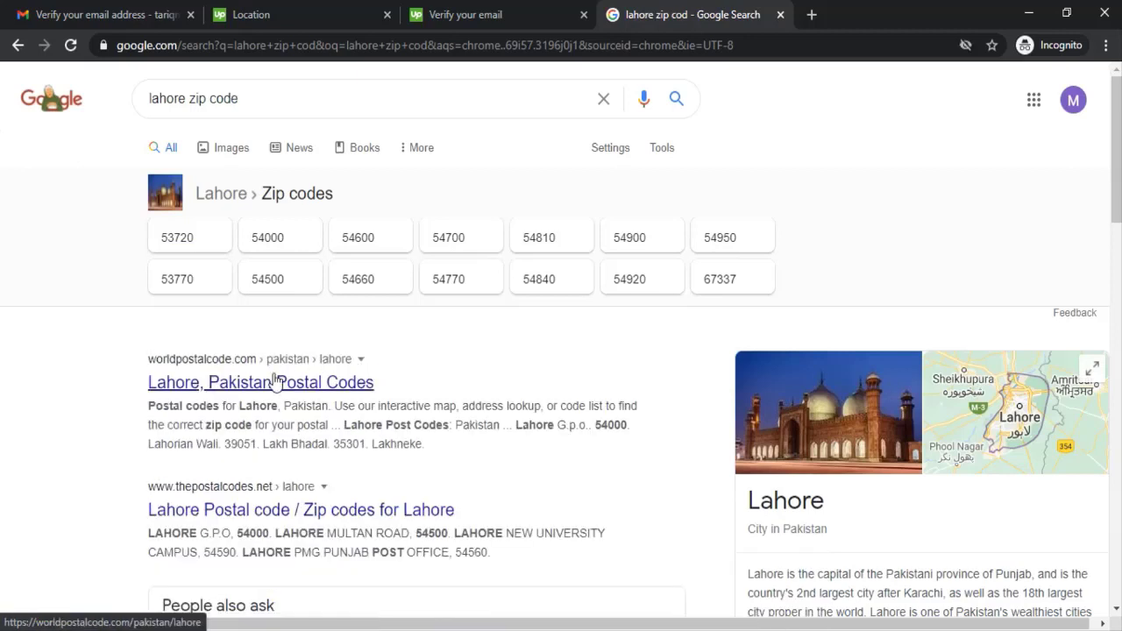
double_click(250, 449)
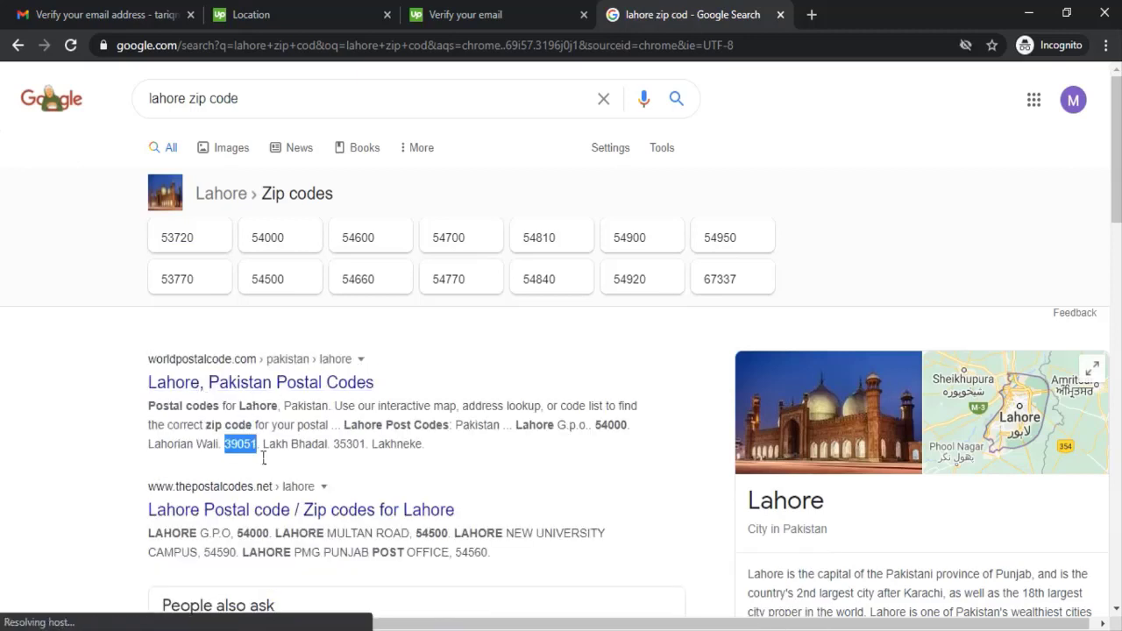
double_click(351, 447)
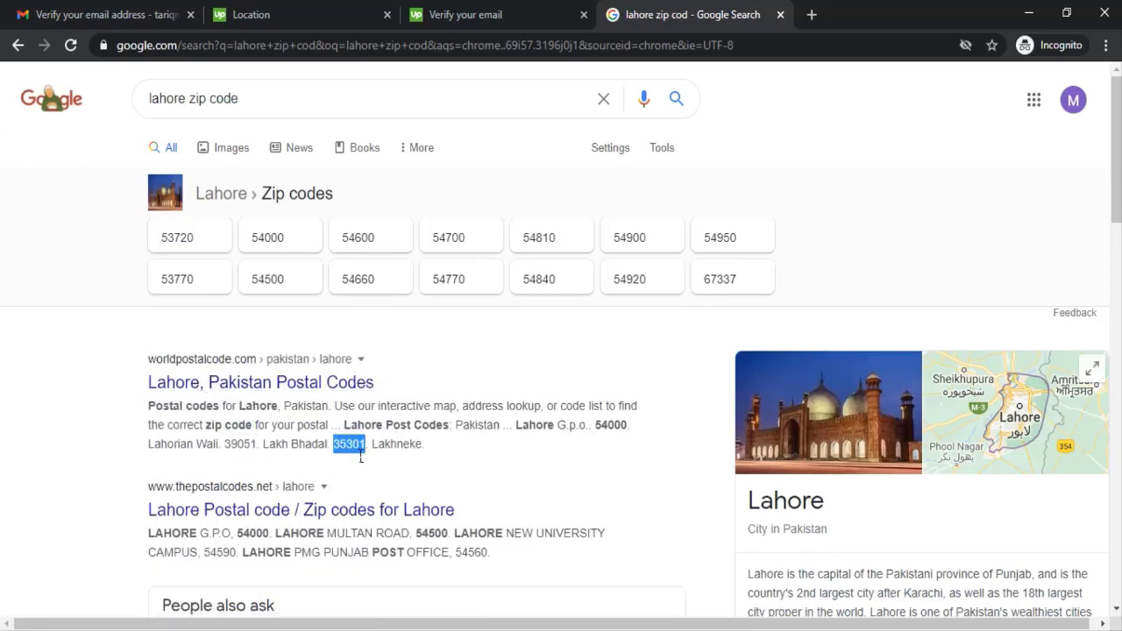
double_click(614, 426)
key(ctrl+c)
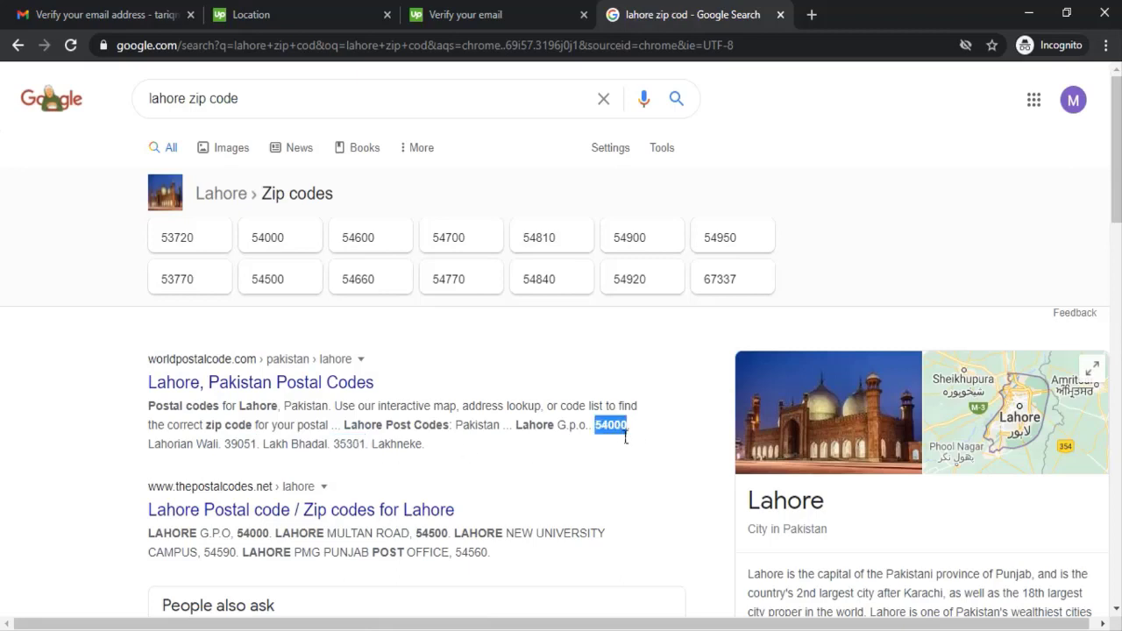
click(310, 9)
key(ctrl+v)
Step: Enter the phone number on the Phone number step and preview the finished profile
click(865, 444)
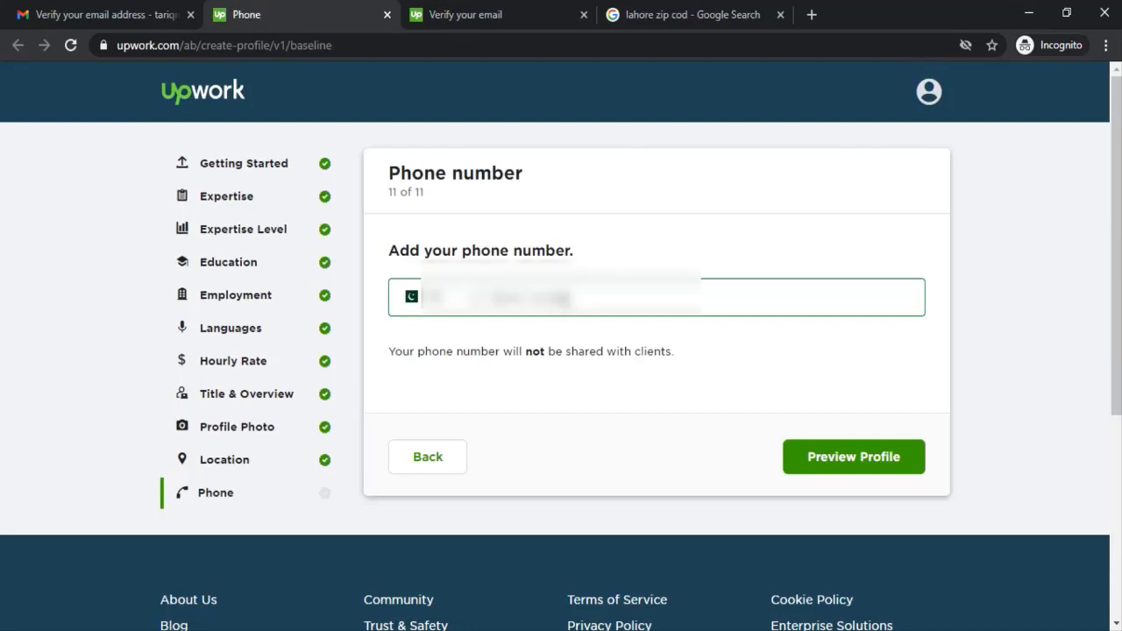
text(3456)
click(832, 466)
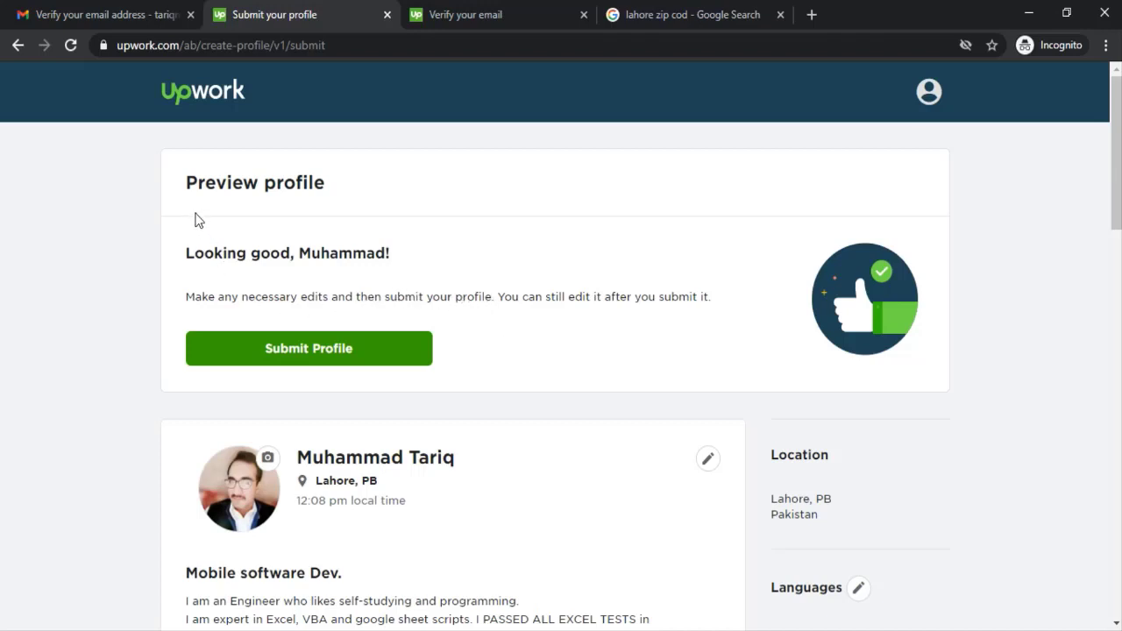
Step: Review the profile preview from top to bottom and submit the profile
drag(183, 183, 589, 328)
click(568, 317)
scroll(540, 296, down, 4)
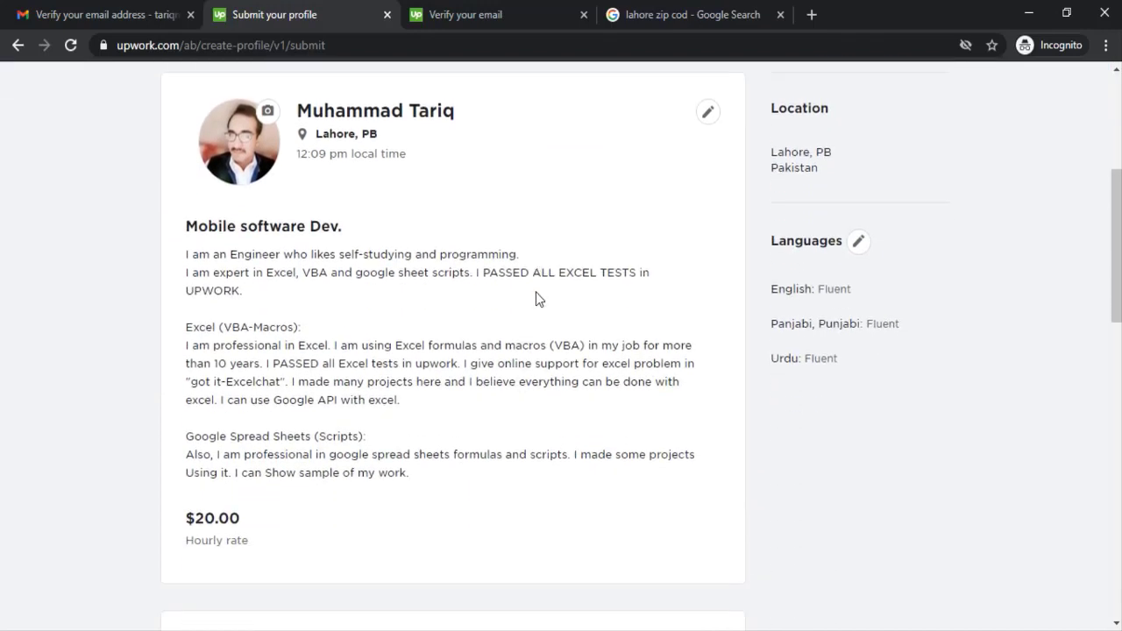
scroll(560, 331, down, 4)
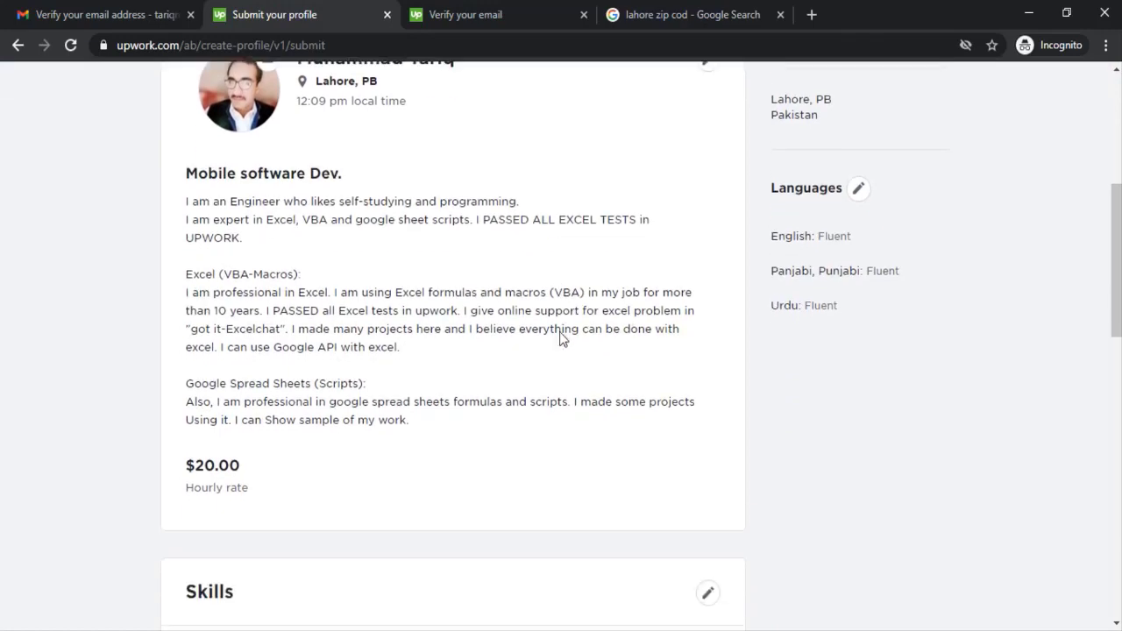
scroll(558, 338, up, 5)
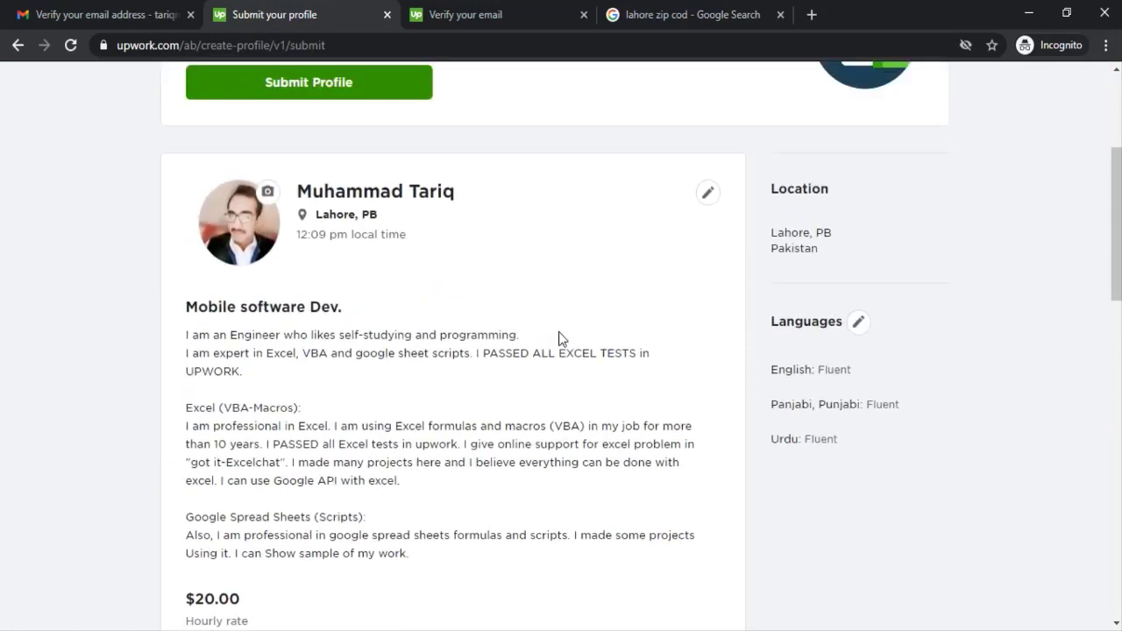
scroll(559, 339, down, 6)
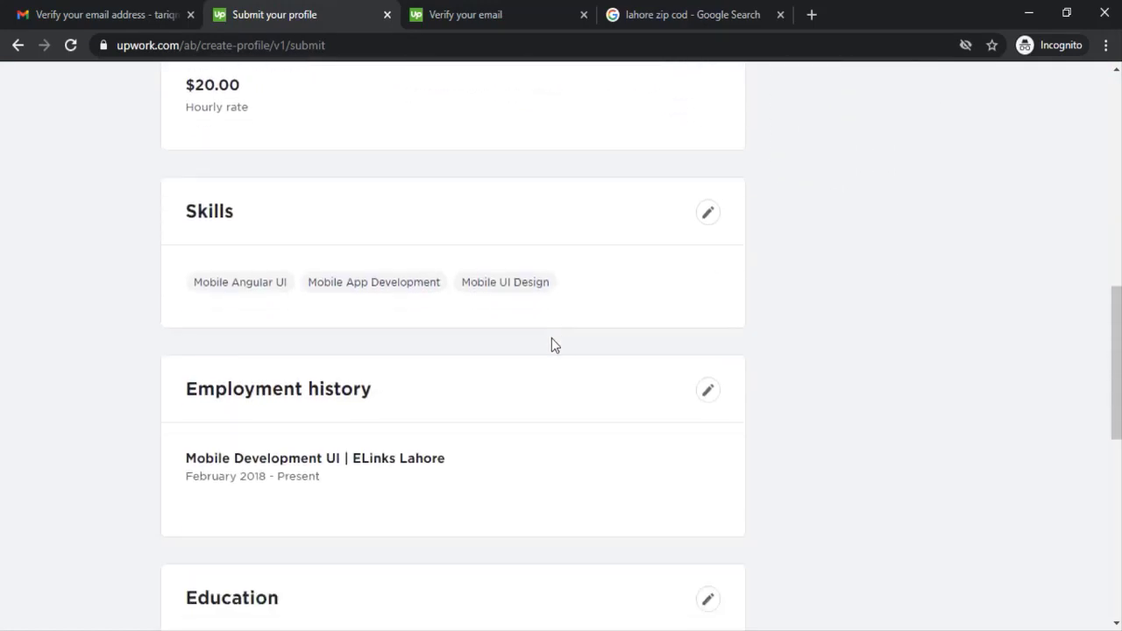
scroll(552, 344, down, 1)
scroll(549, 345, down, 3)
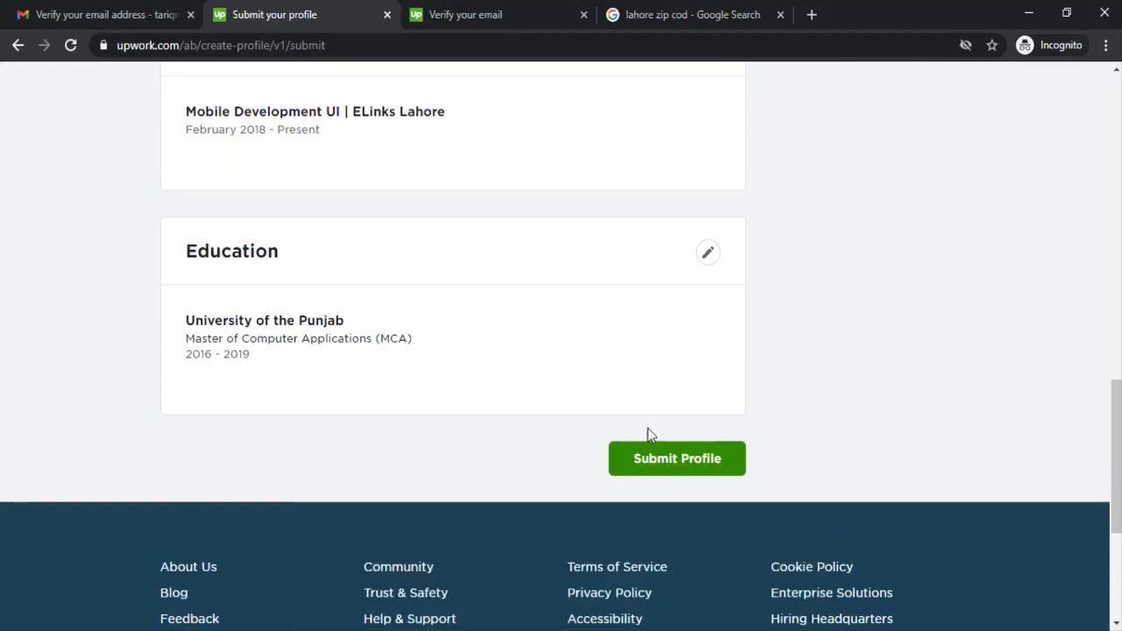
click(662, 467)
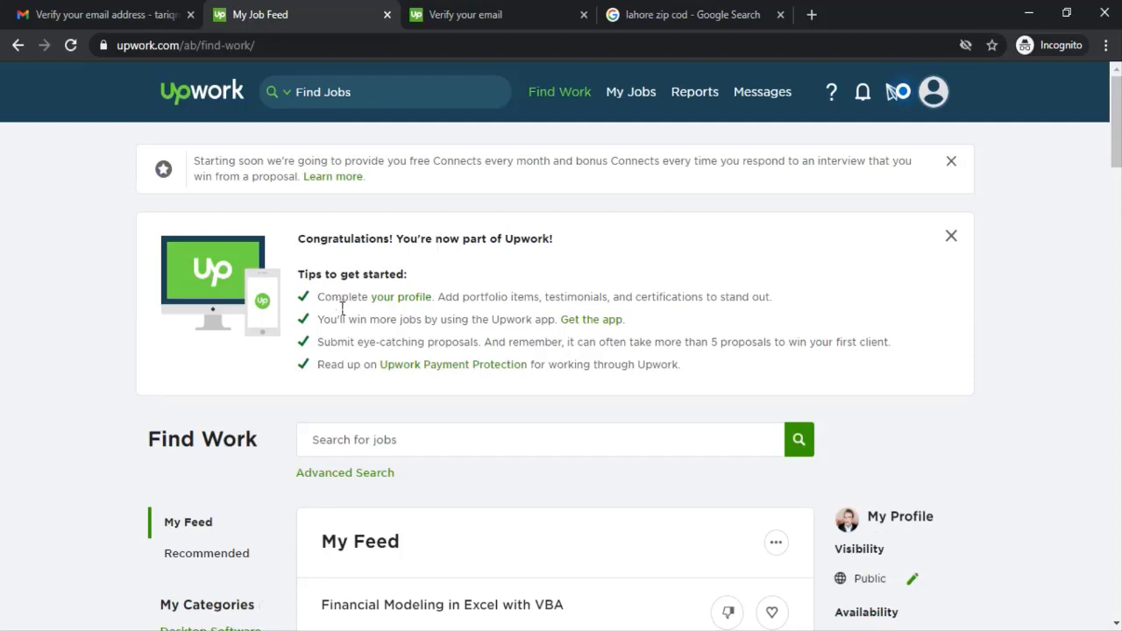
drag(331, 298, 513, 298)
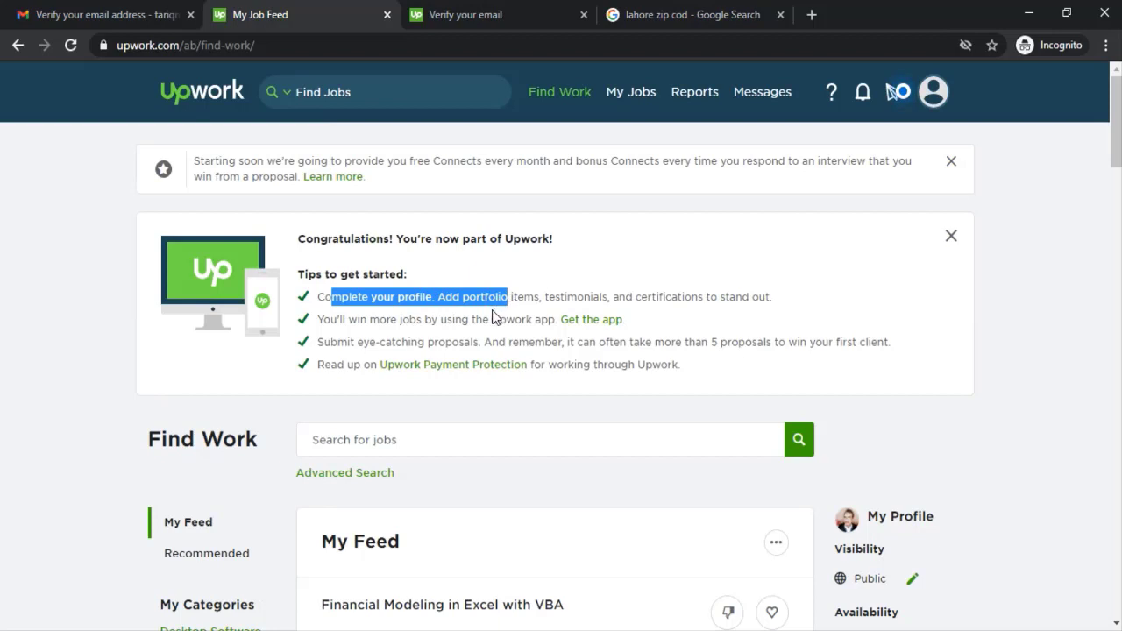
scroll(596, 301, down, 1)
scroll(595, 300, down, 2)
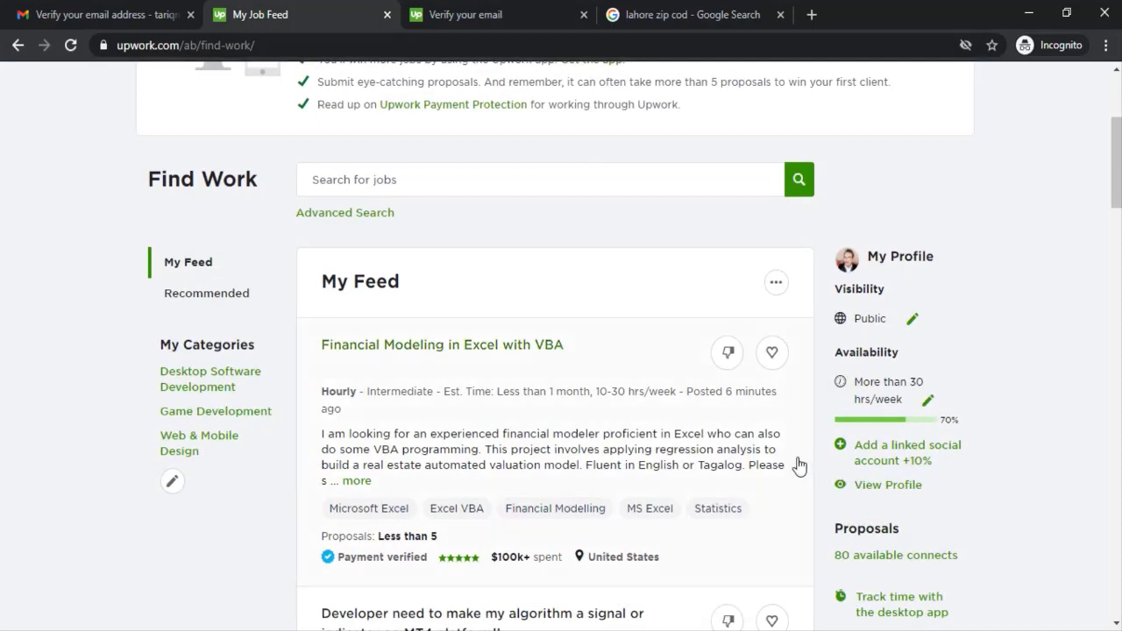
scroll(797, 465, down, 1)
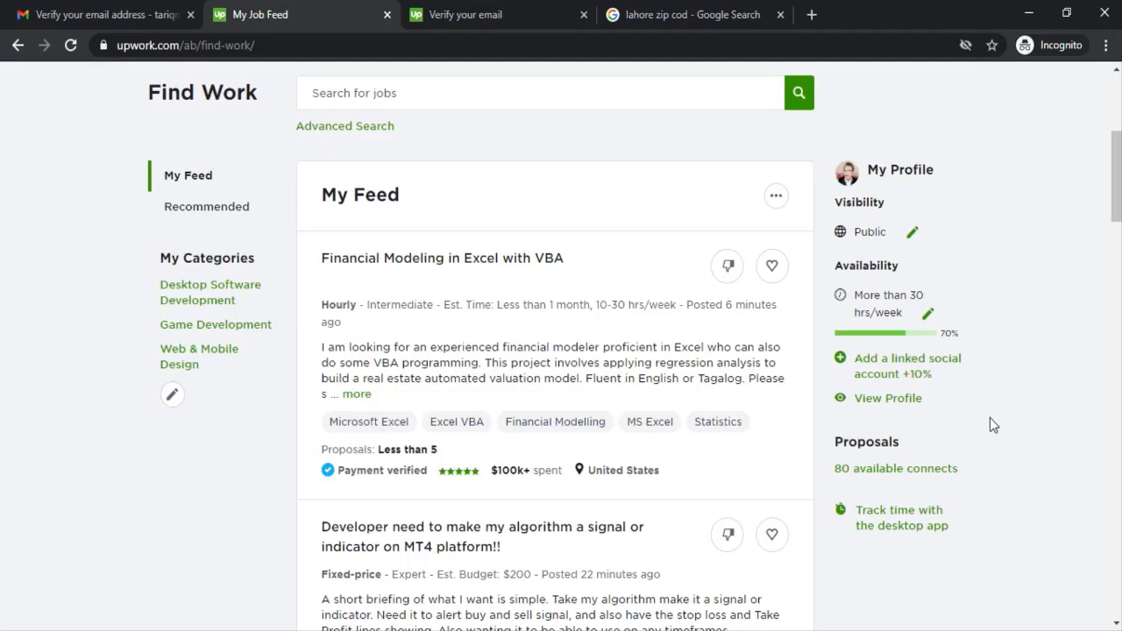
scroll(973, 429, down, 1)
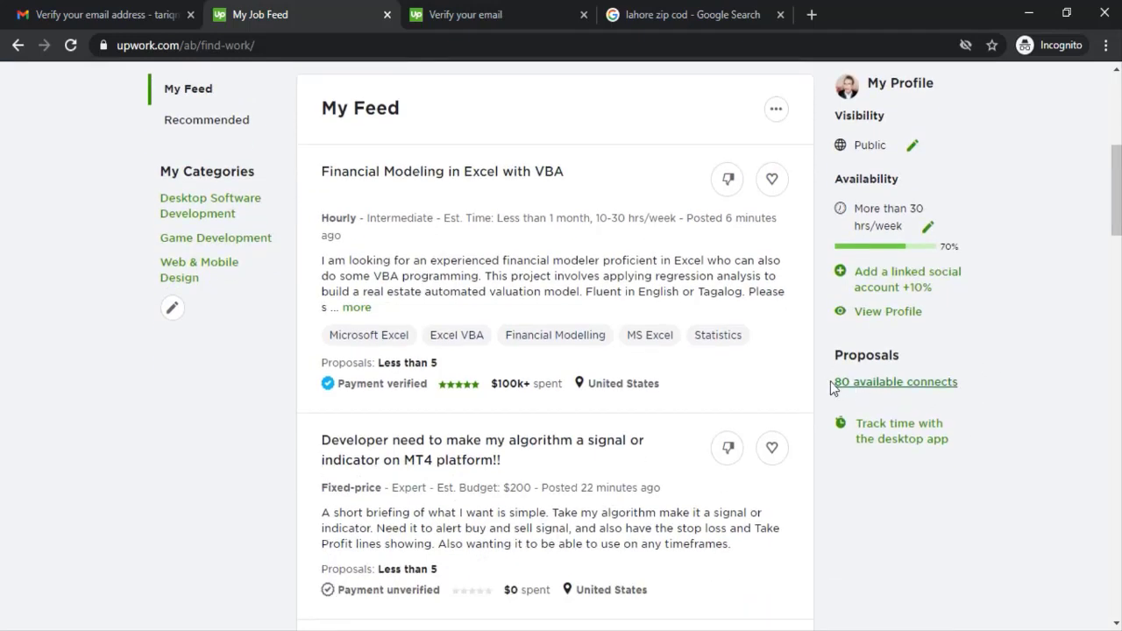
drag(827, 384, 948, 386)
click(993, 399)
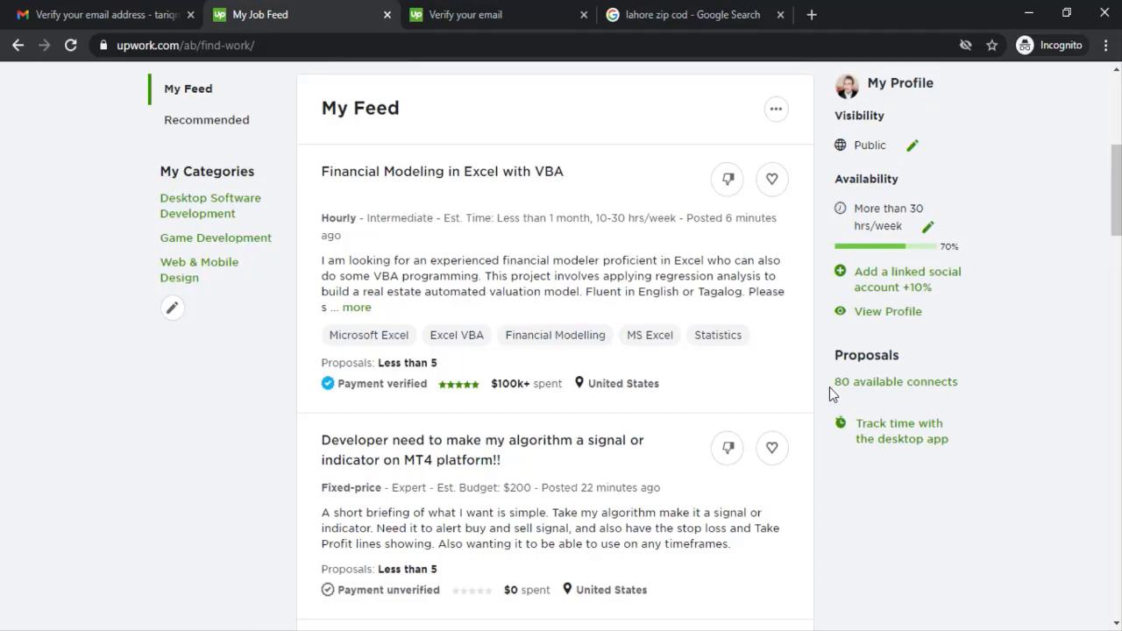